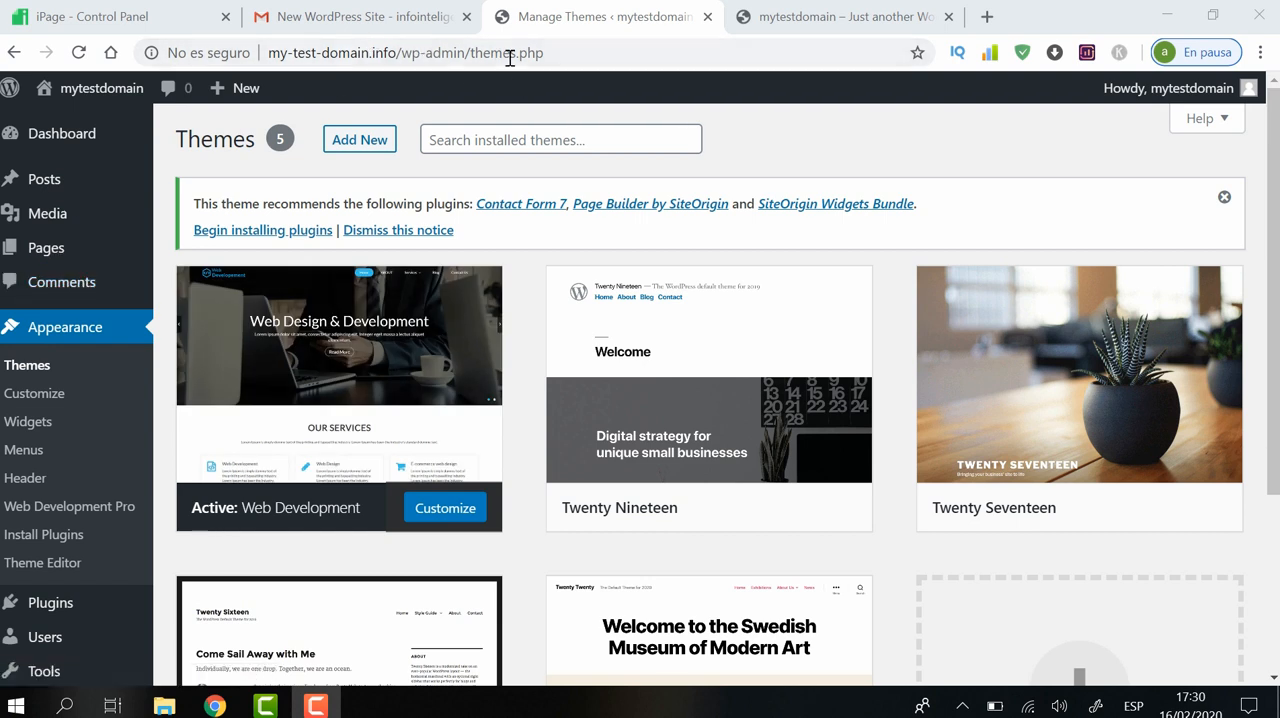
Open the Header & Logo section of the theme Customizer's General Settings and view the logo selection dialog without choosing a file
left_click(54, 398)
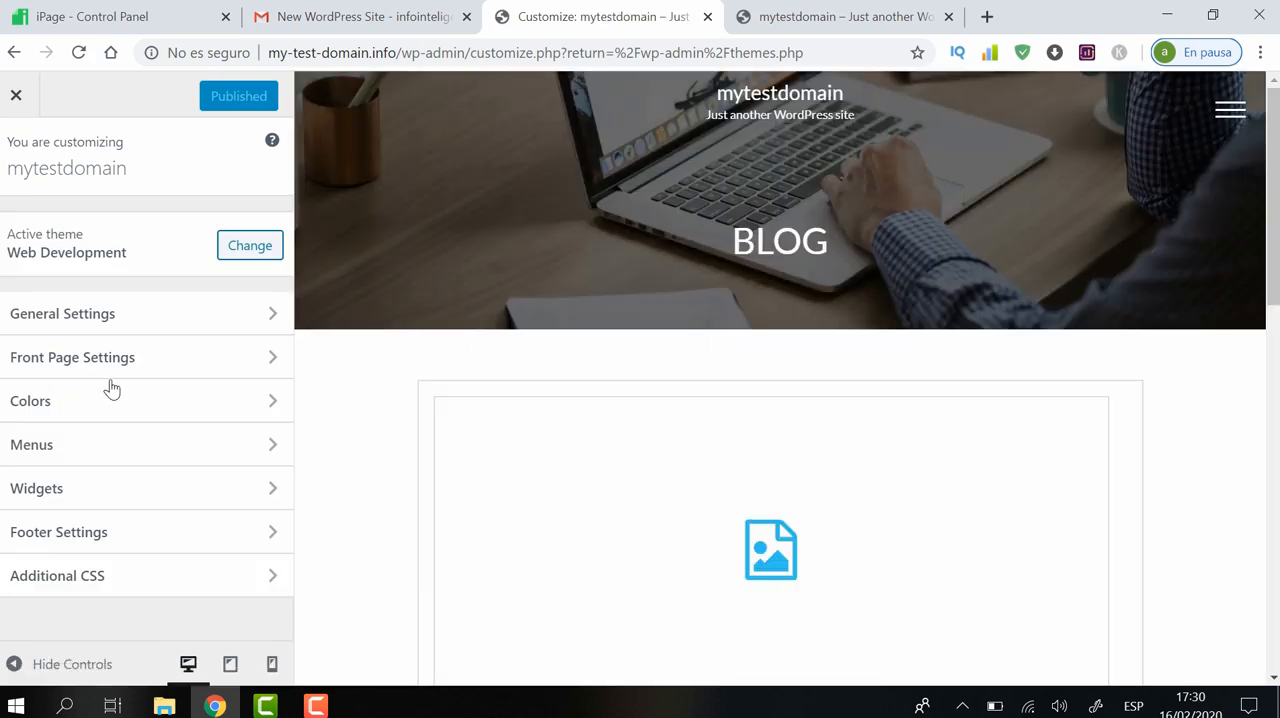
left_click(138, 316)
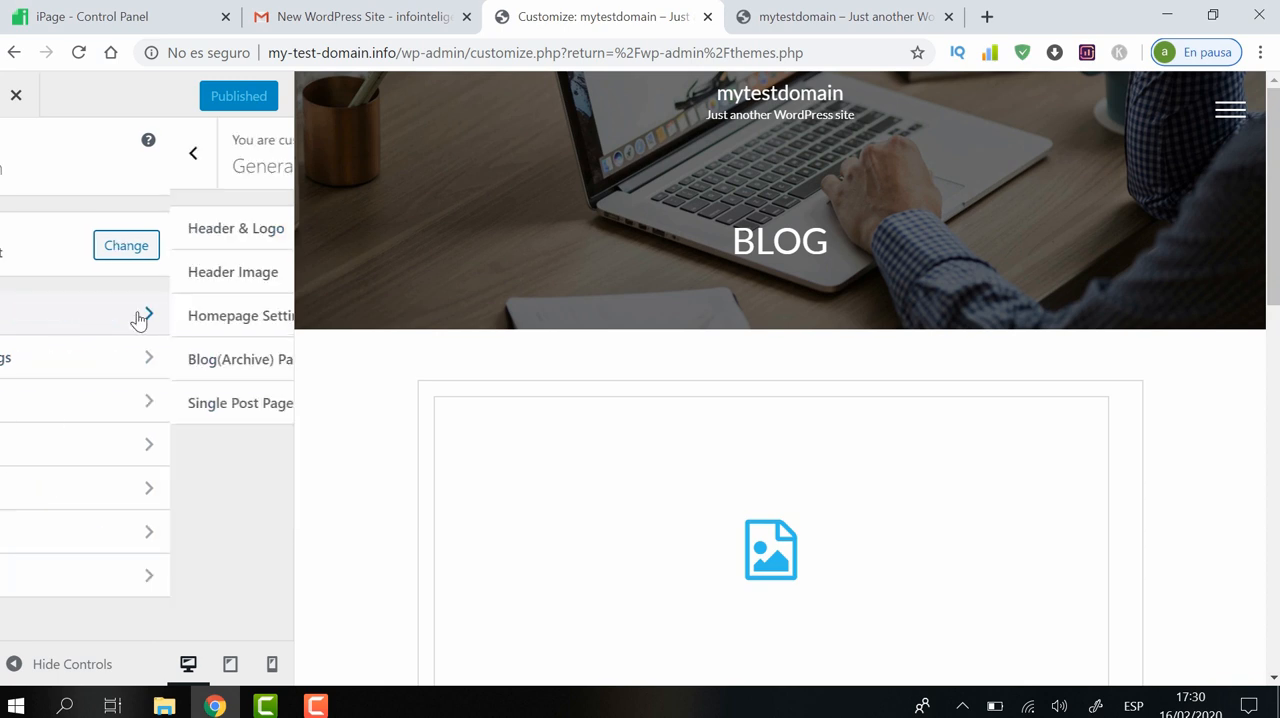
left_click(205, 229)
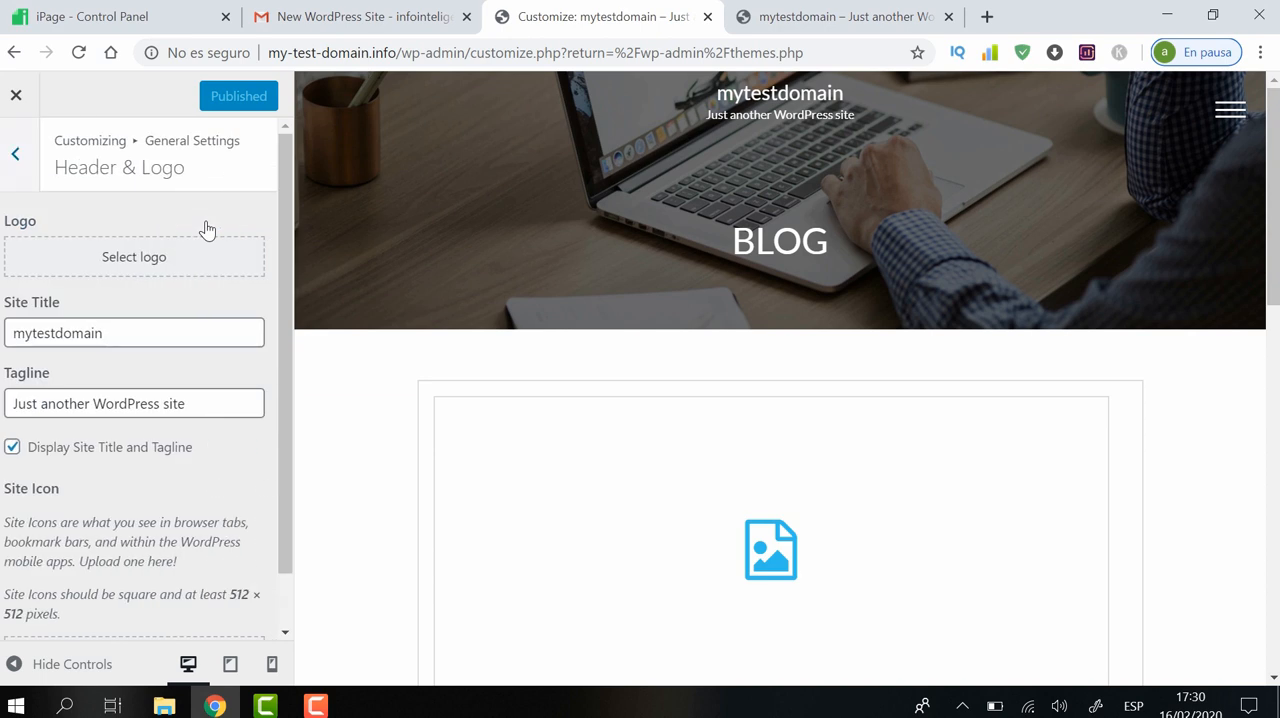
left_click(137, 262)
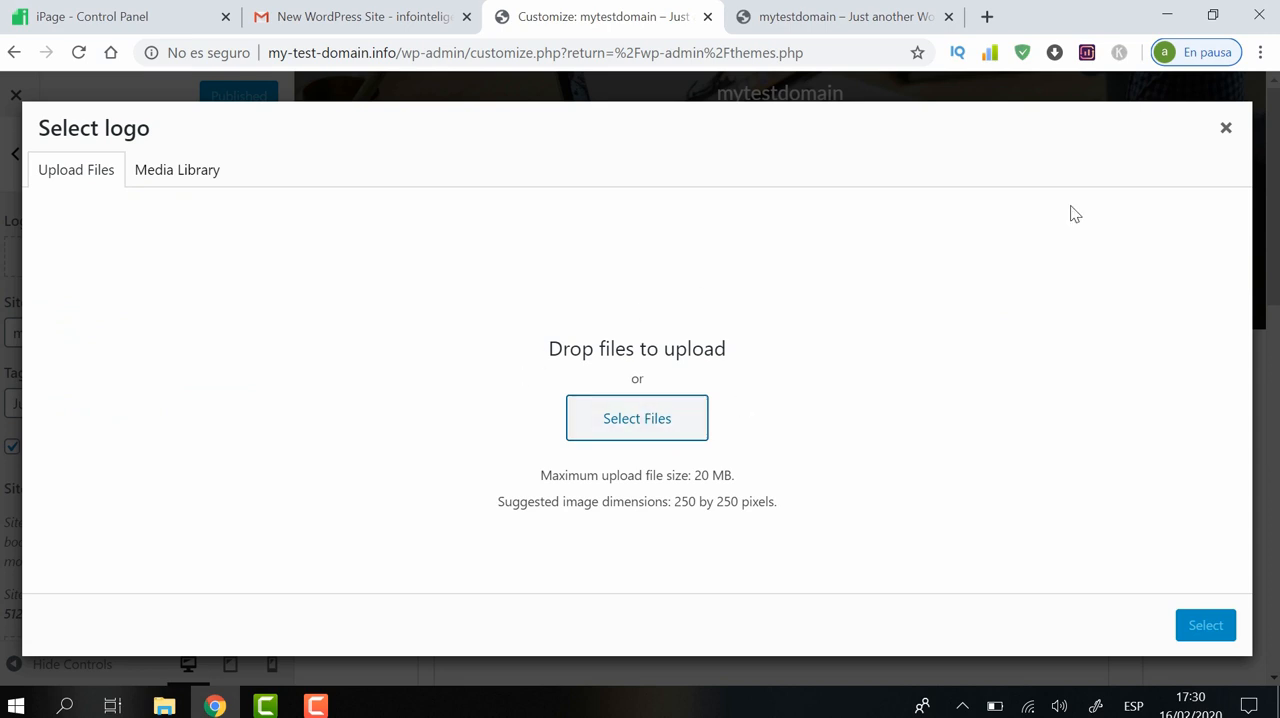
left_click(1226, 132)
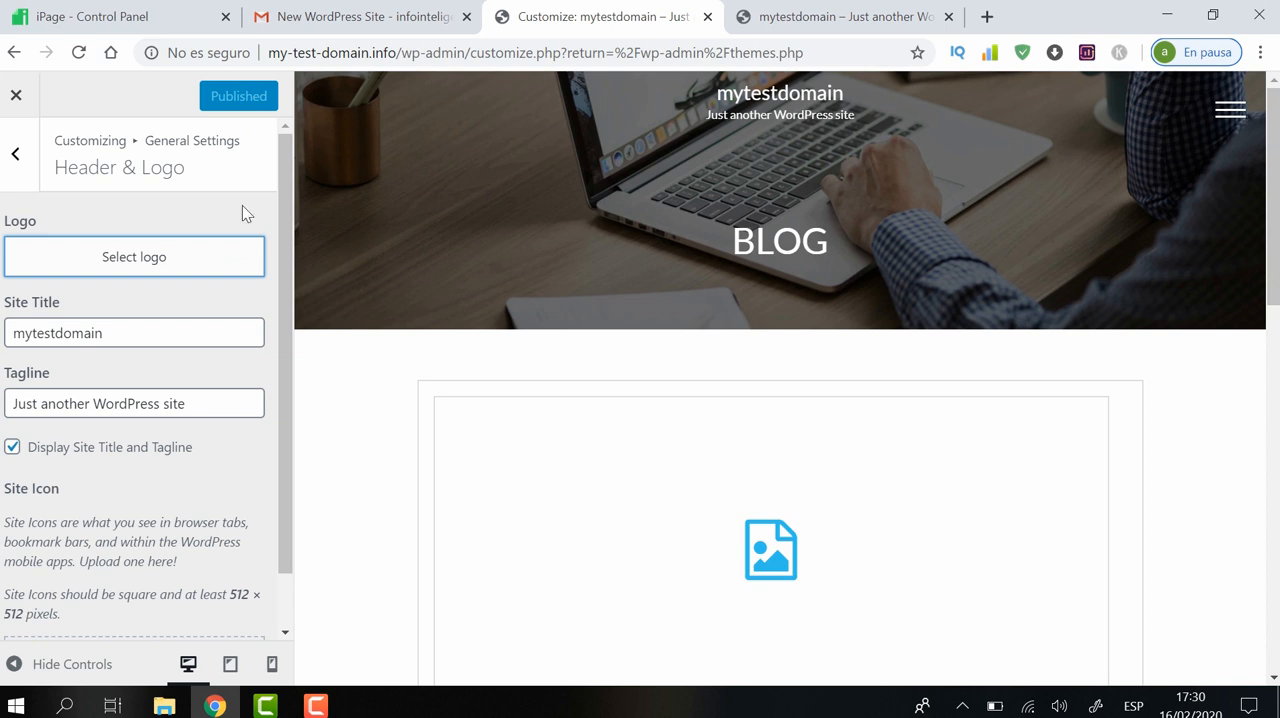
Keep the site title and replace the tagline with "Eays tutorials"
left_click(139, 334)
key("ctrl+a")
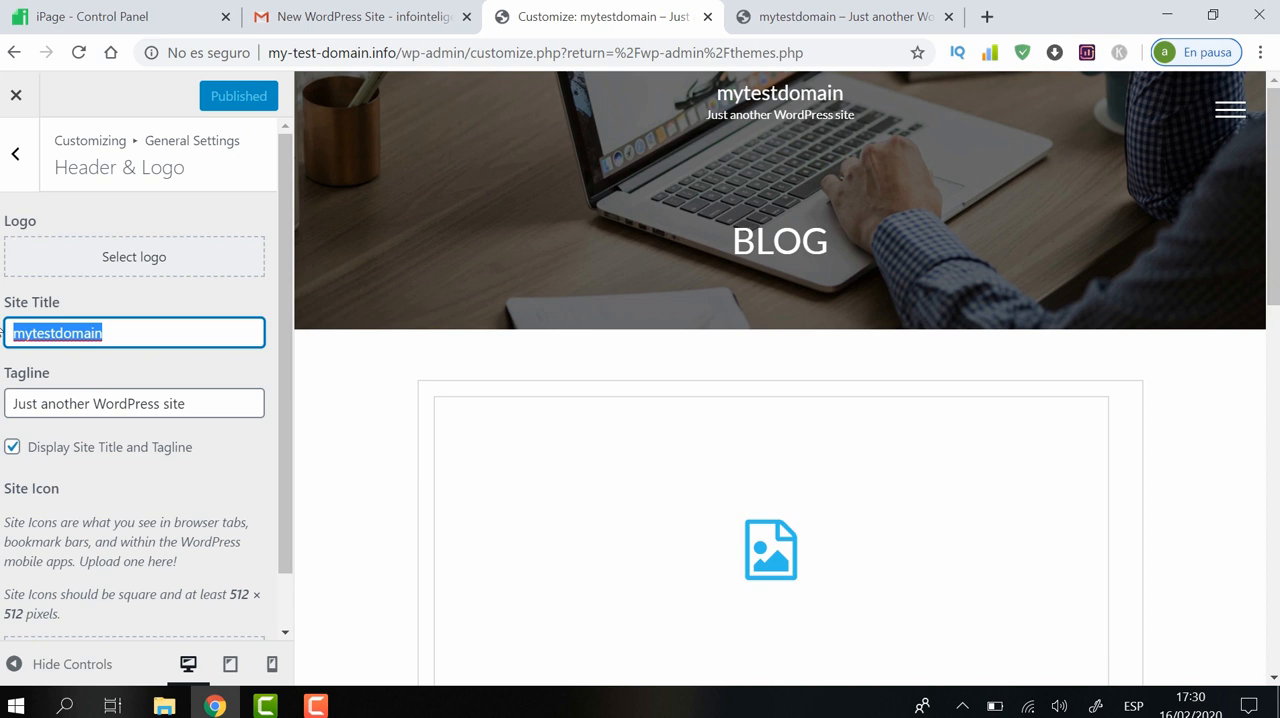
left_click(174, 325)
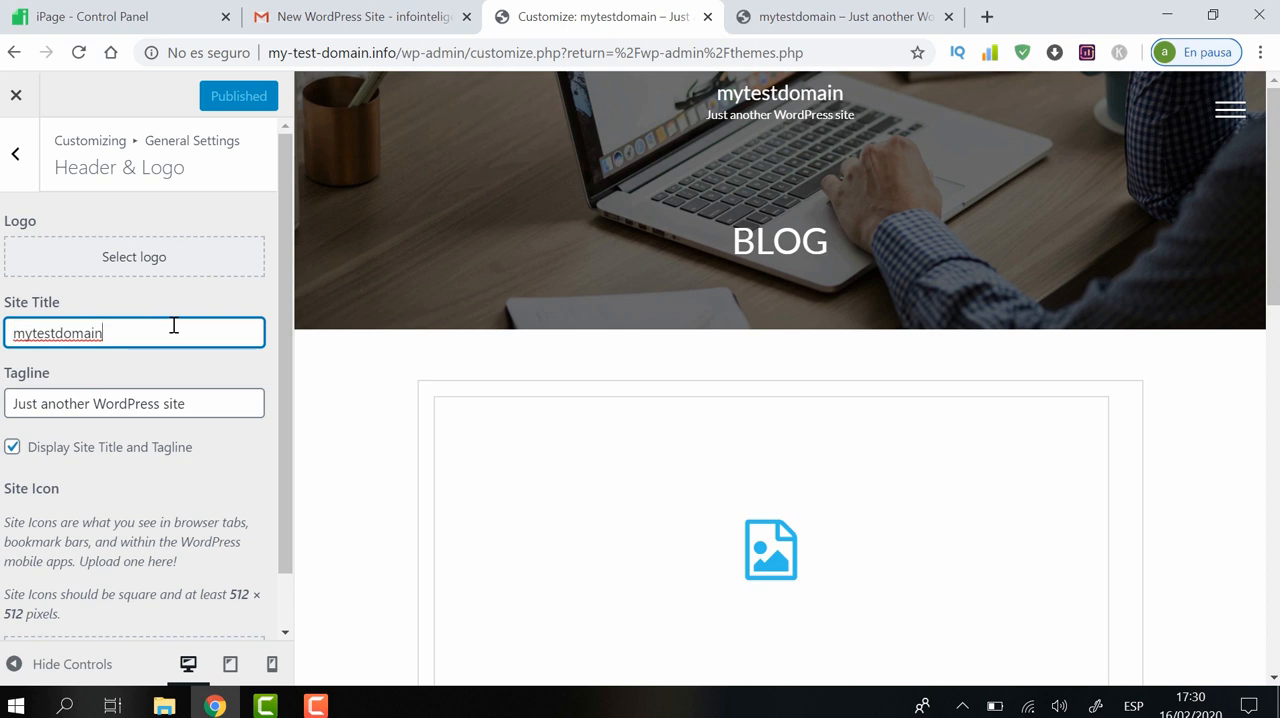
left_click(215, 400)
key("ctrl+a")
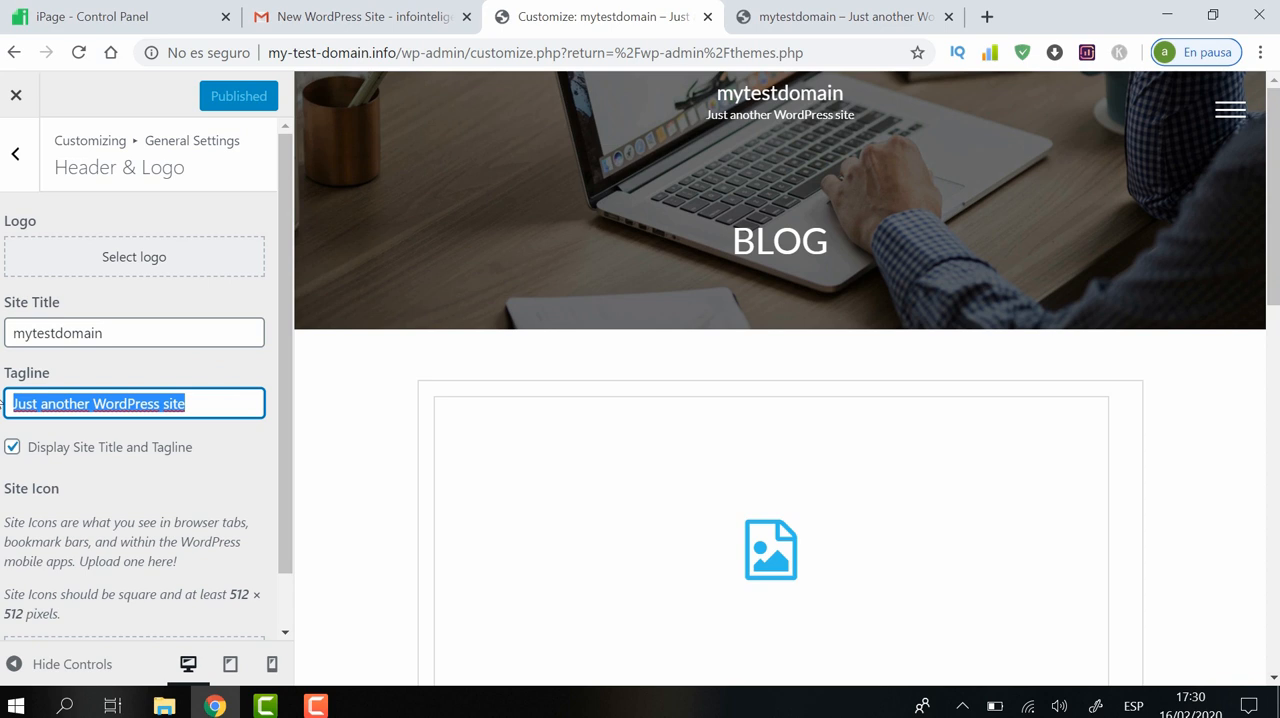
type("t")
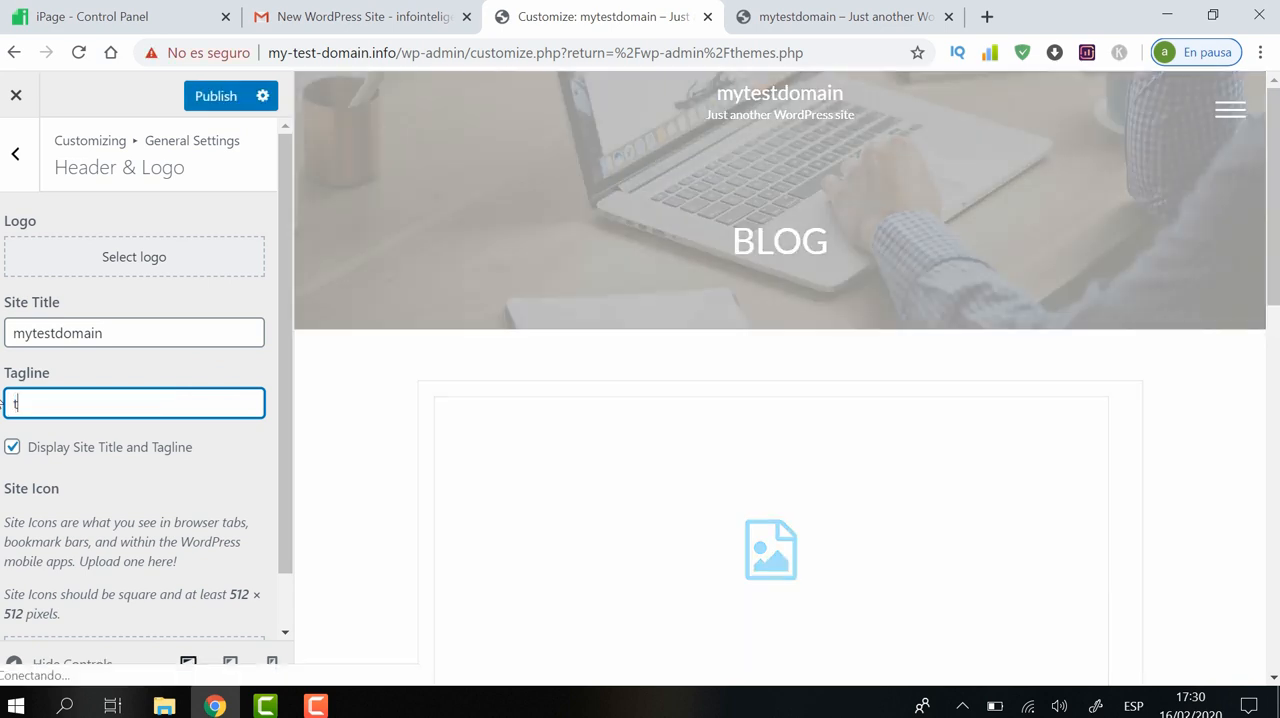
type("utorials")
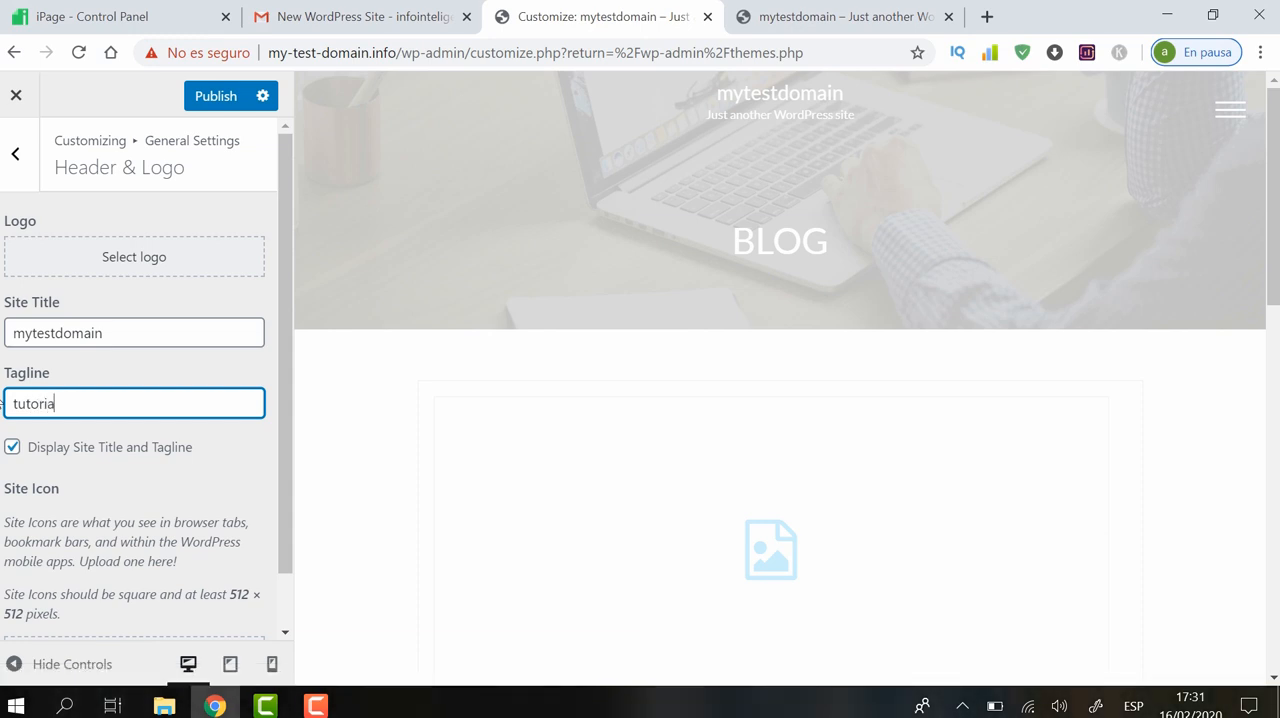
key("BackSpace")
key("BackSpace")
key("BackSpace")
key("BackSpace")
key("BackSpace")
key("BackSpace")
key("BackSpace")
key("BackSpace")
key("BackSpace")
key("BackSpace")
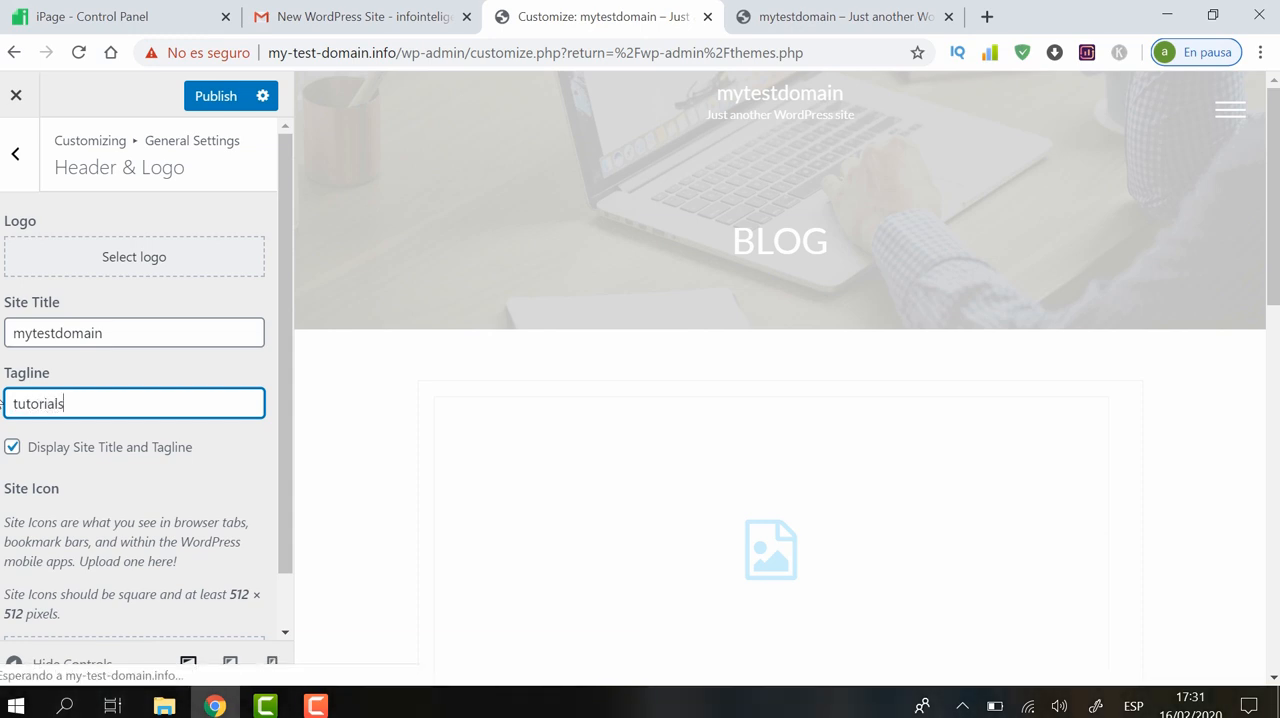
type("Eays tutorials")
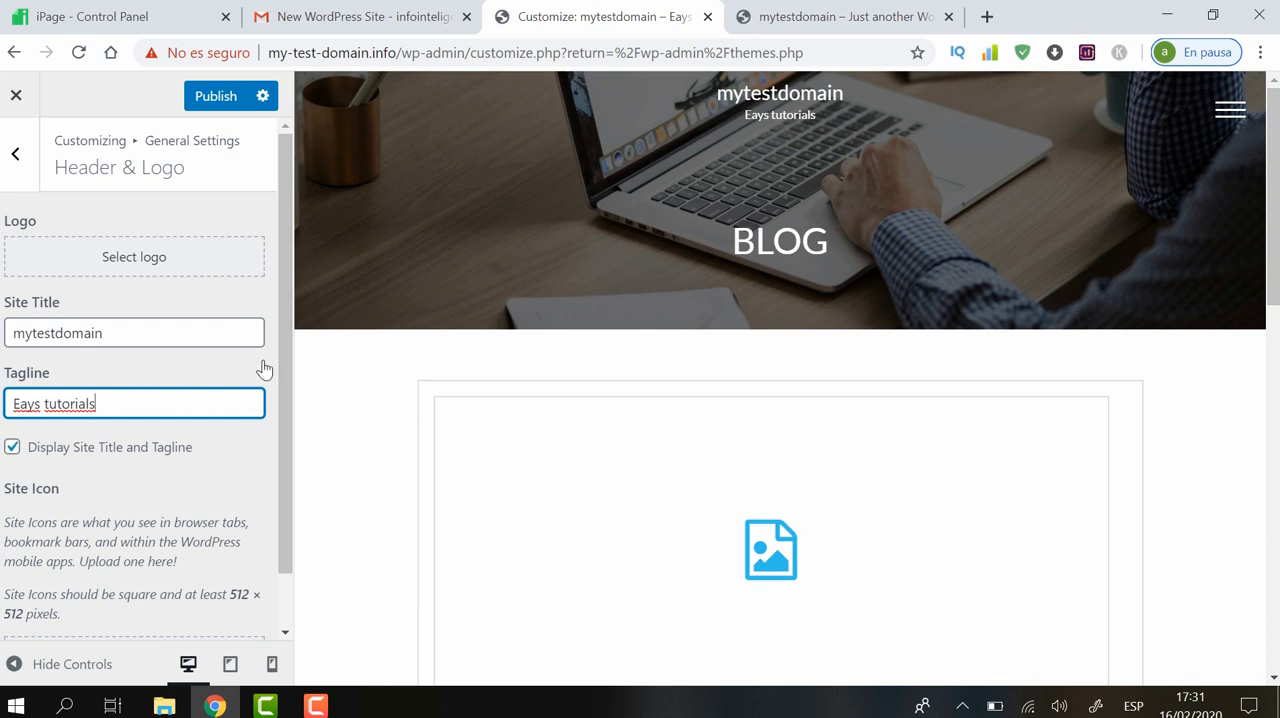
Publish the tagline change and reload the live site to check its header
left_click_drag(290, 352, 278, 187)
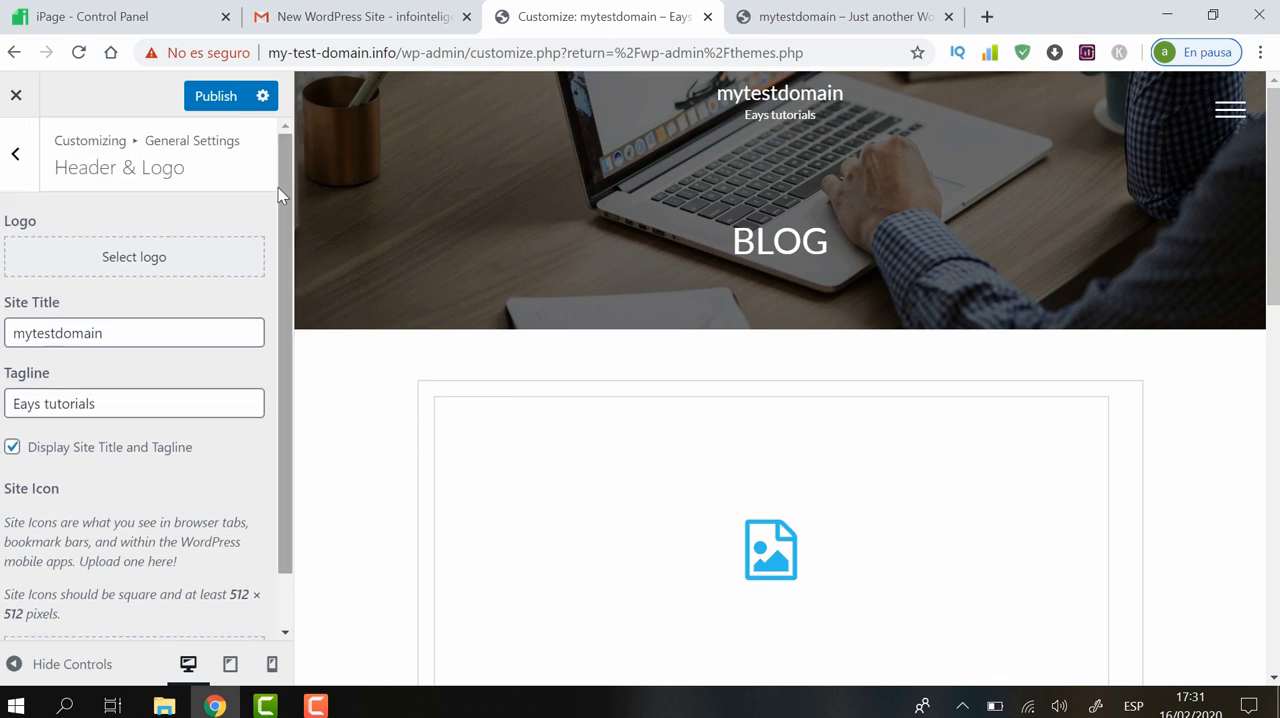
left_click(215, 100)
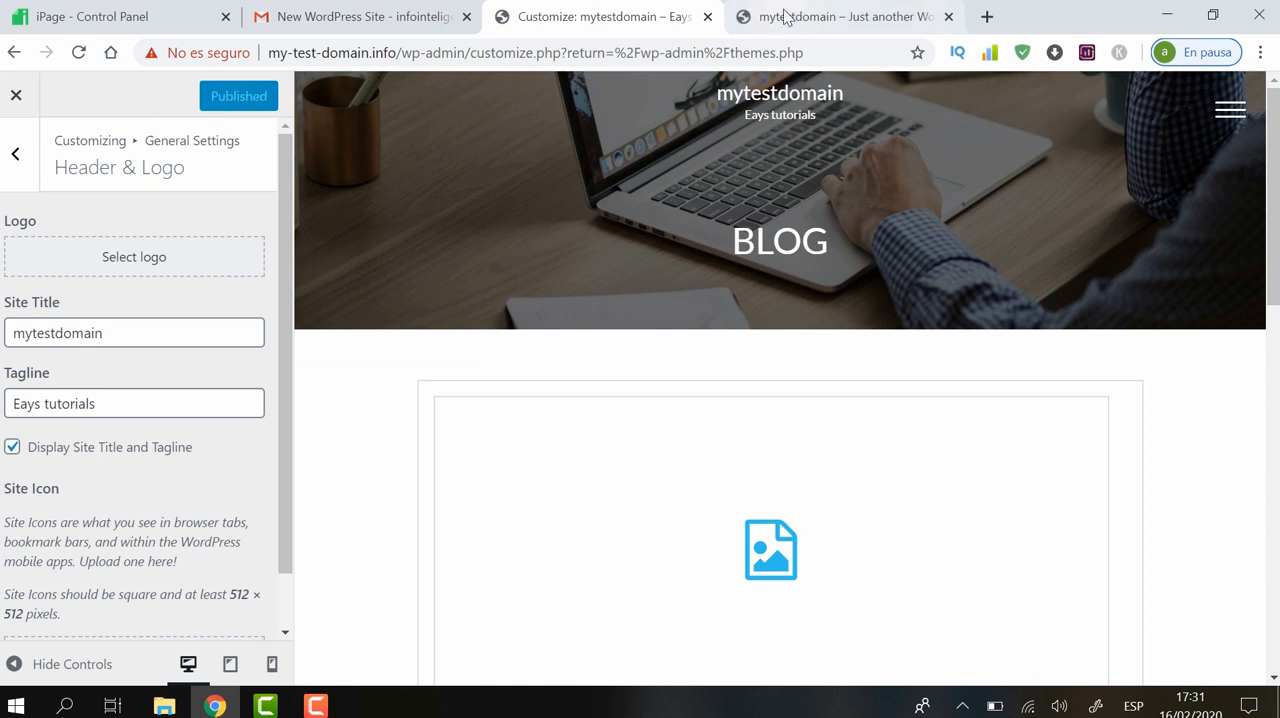
left_click(862, 8)
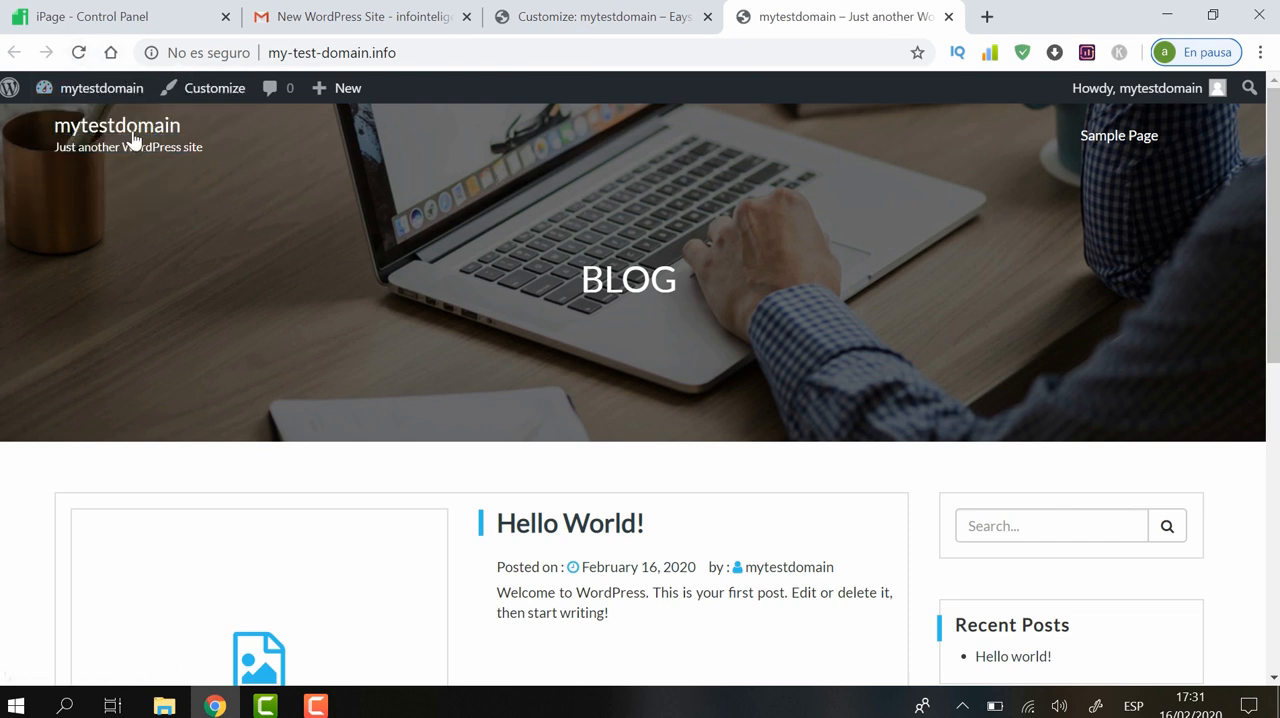
left_click(80, 53)
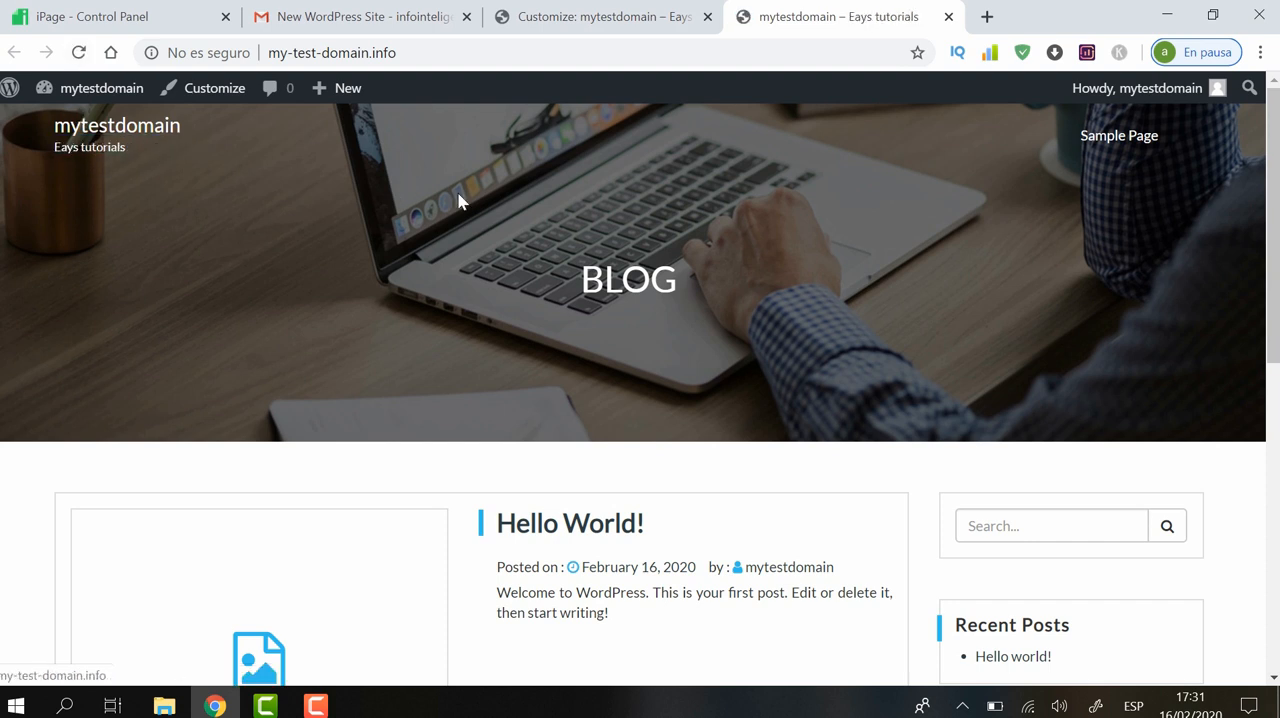
Return to the Customizer and examine the Header Image settings, including the dialog for adding a new image
left_click(652, 8)
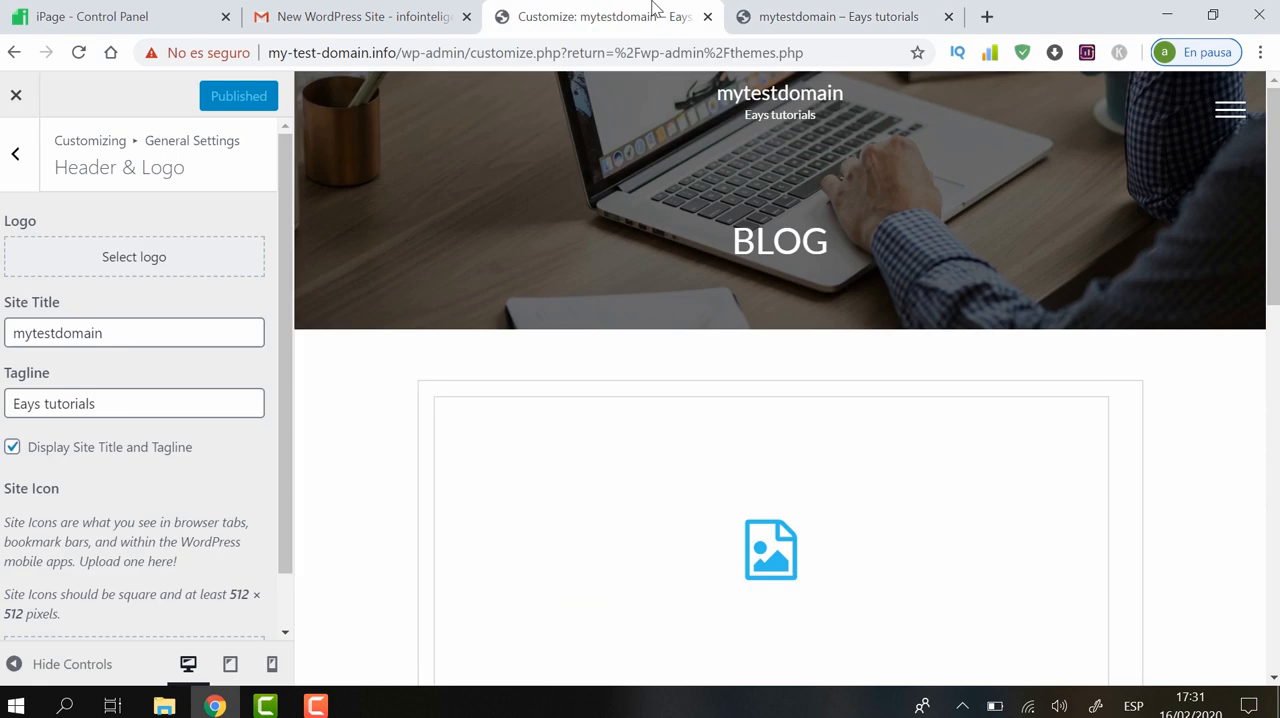
left_click(22, 165)
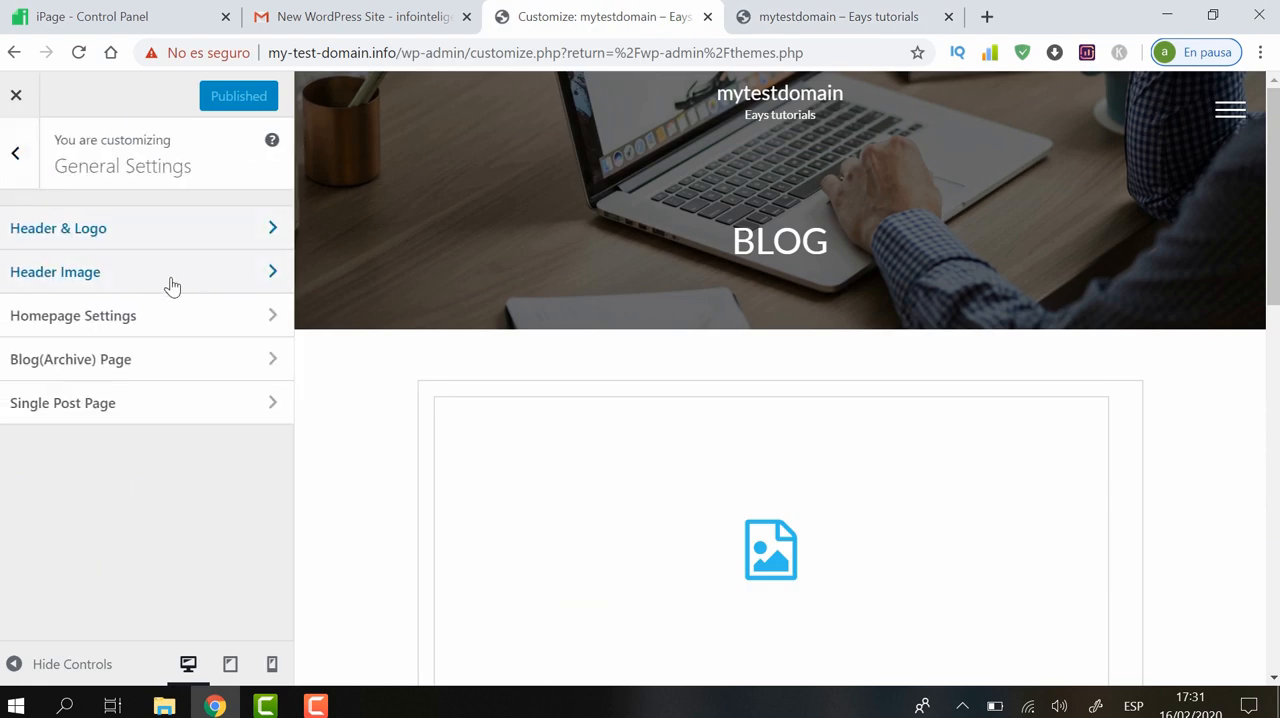
left_click(170, 286)
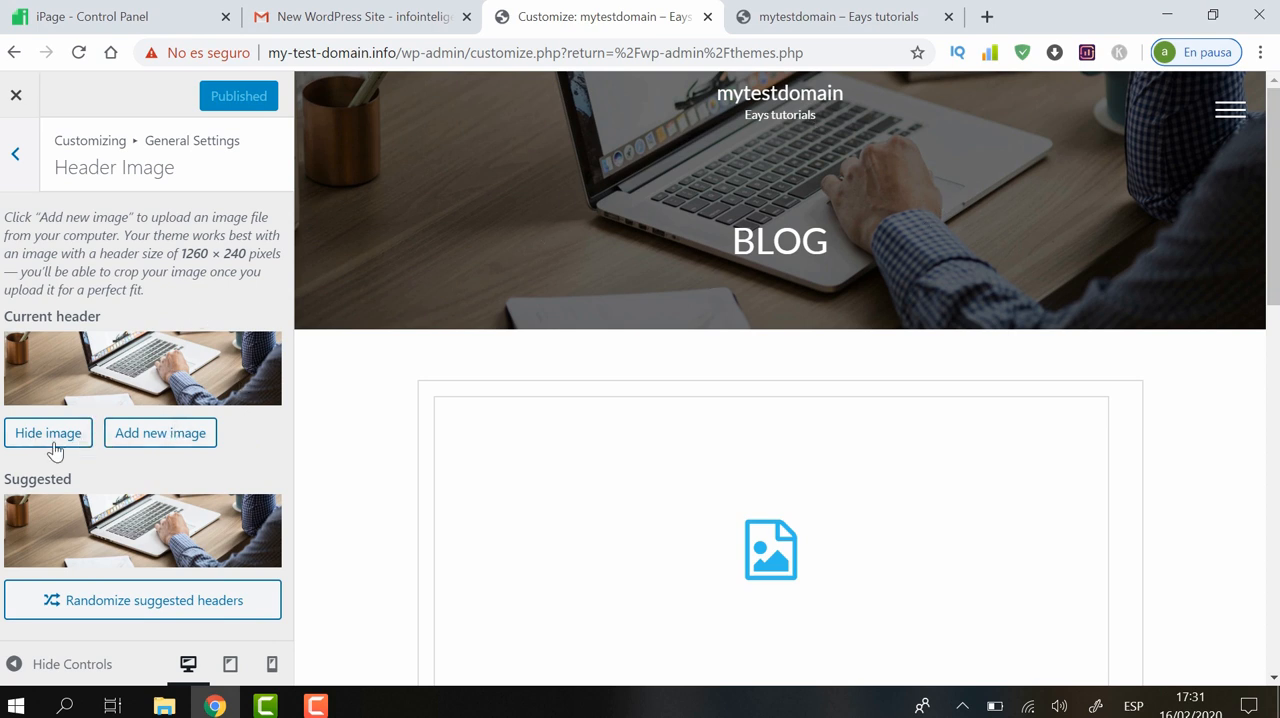
left_click(167, 441)
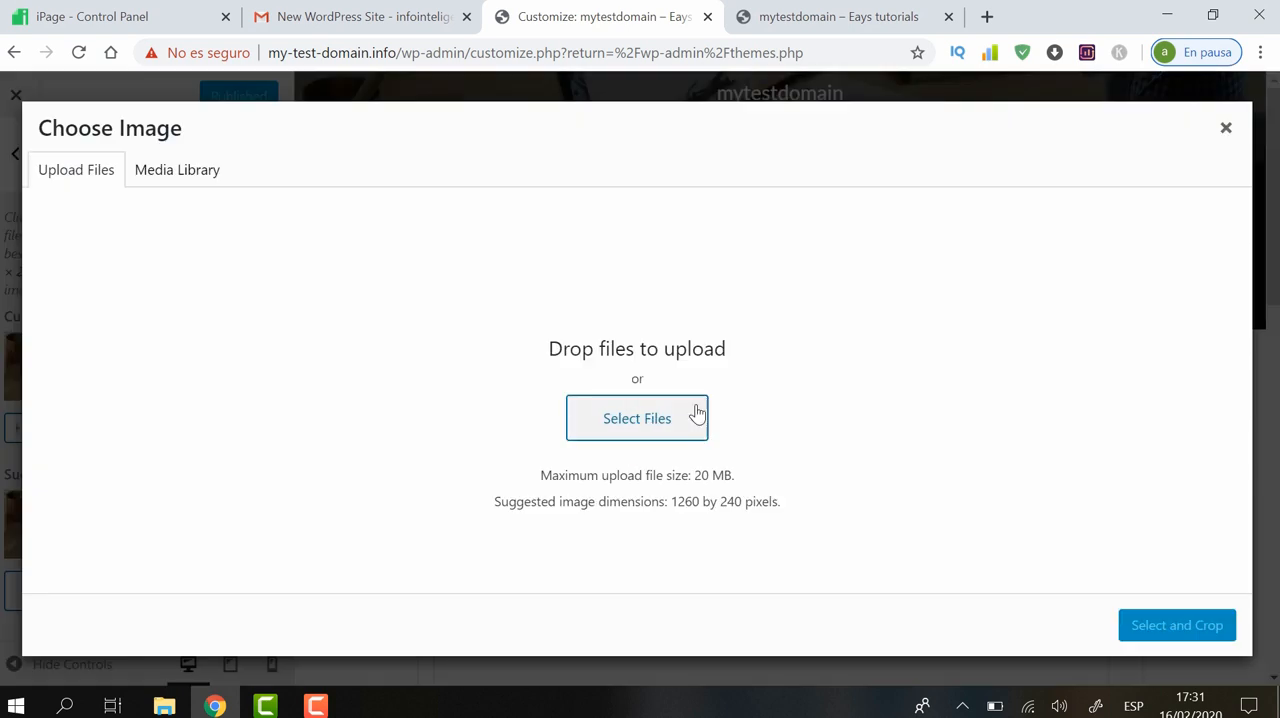
left_click(1228, 131)
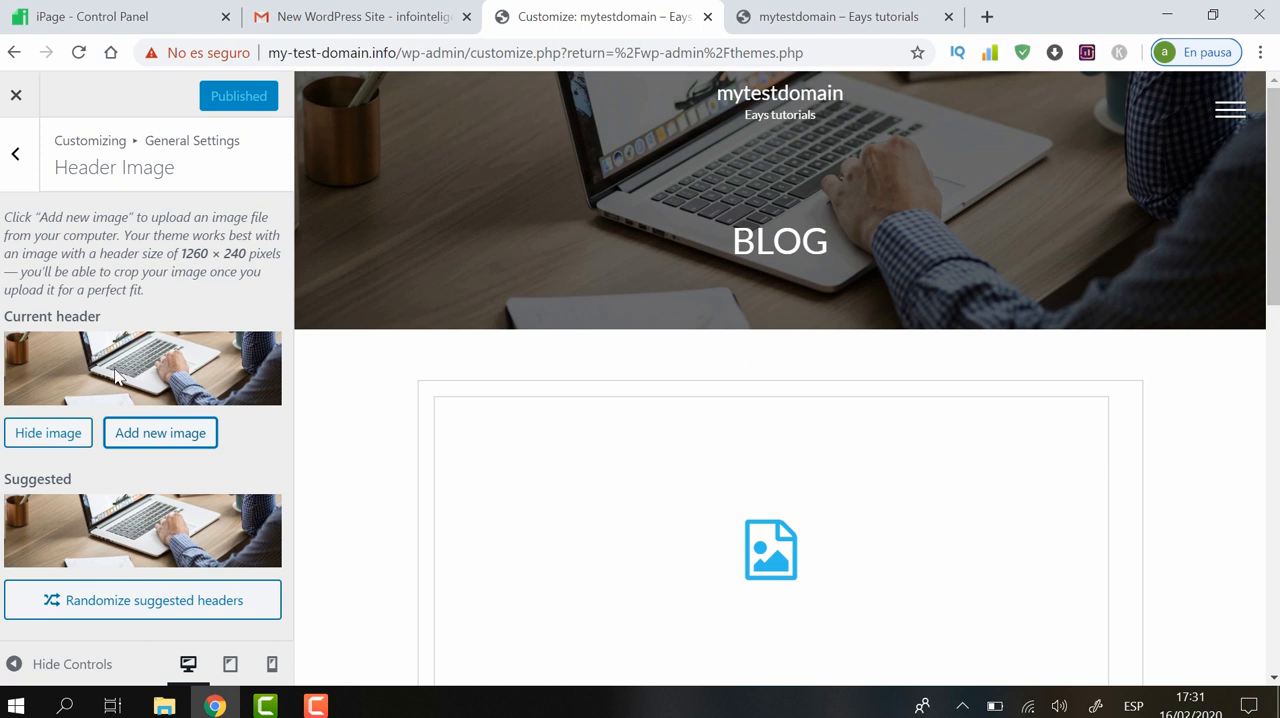
left_click(17, 157)
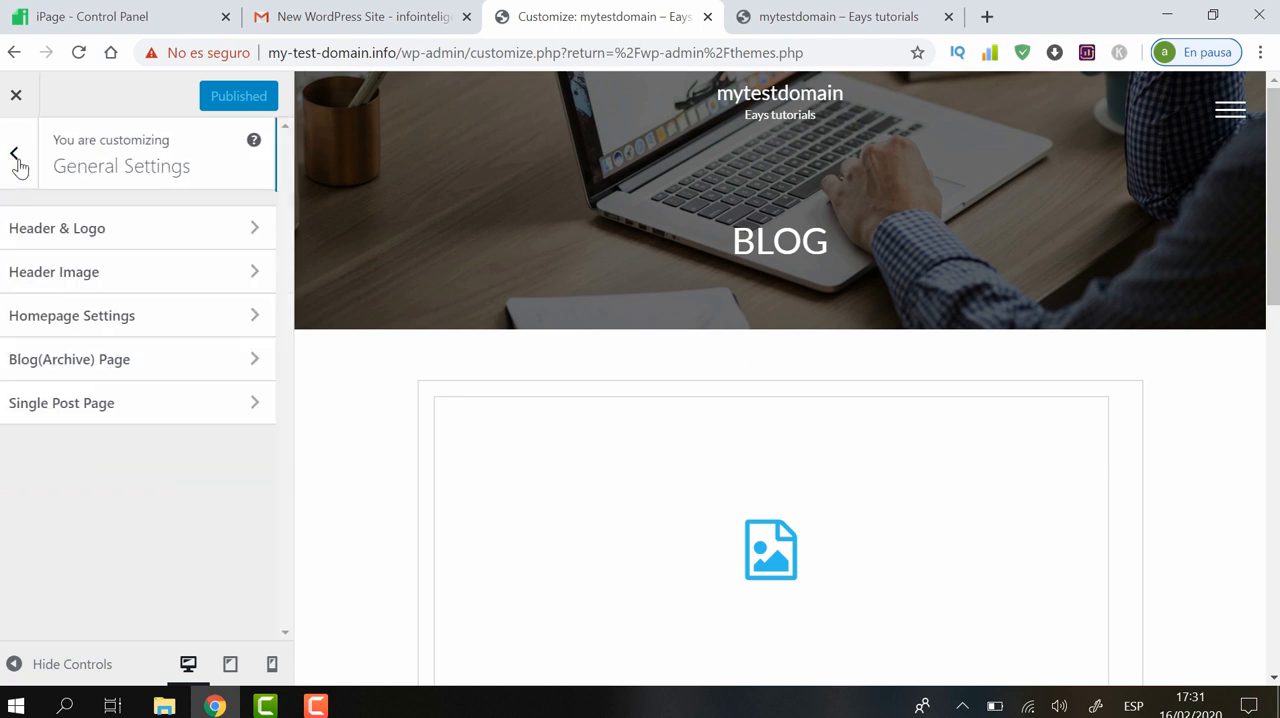
Set the homepage to display a static page in Homepage Settings
left_click(115, 315)
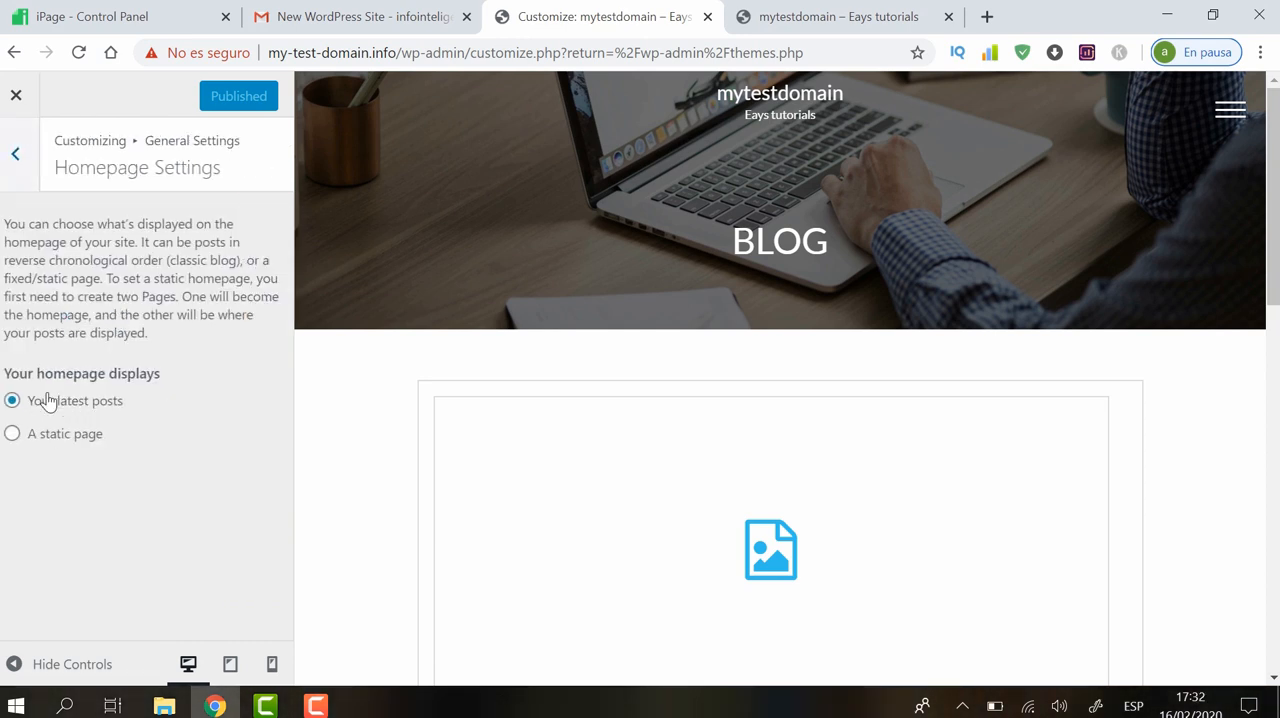
left_click(12, 436)
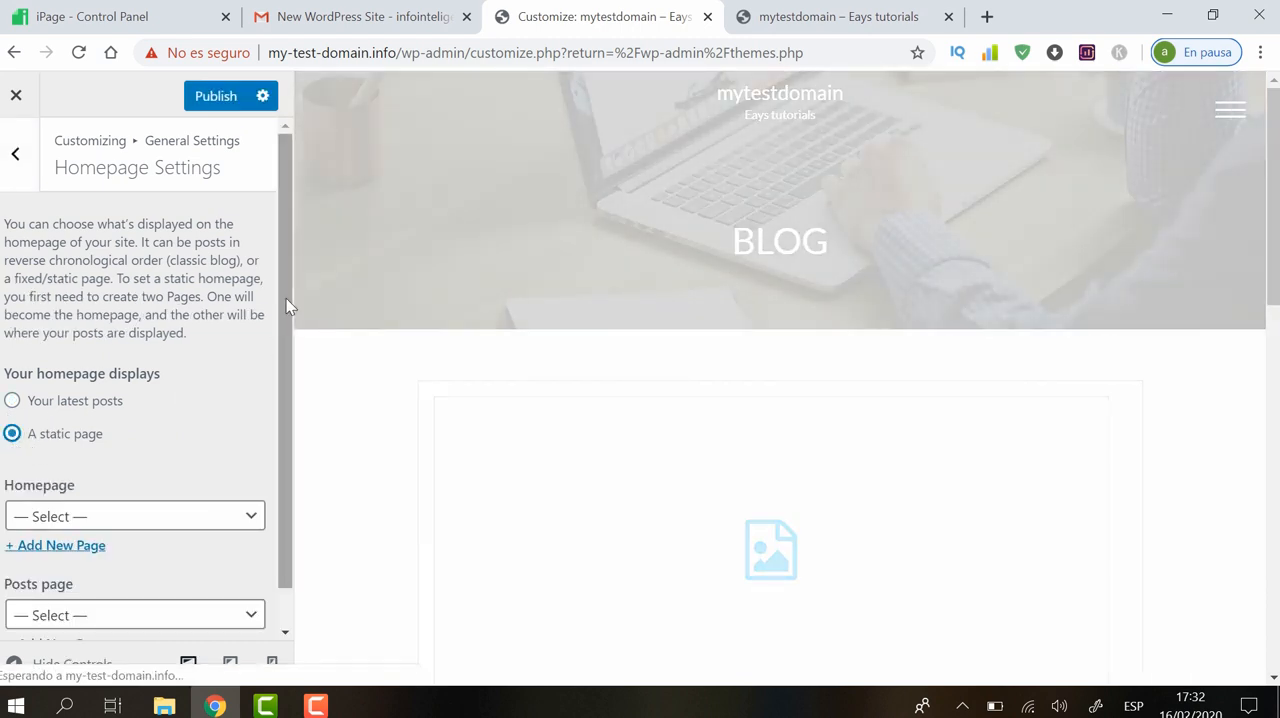
left_click_drag(282, 314, 290, 430)
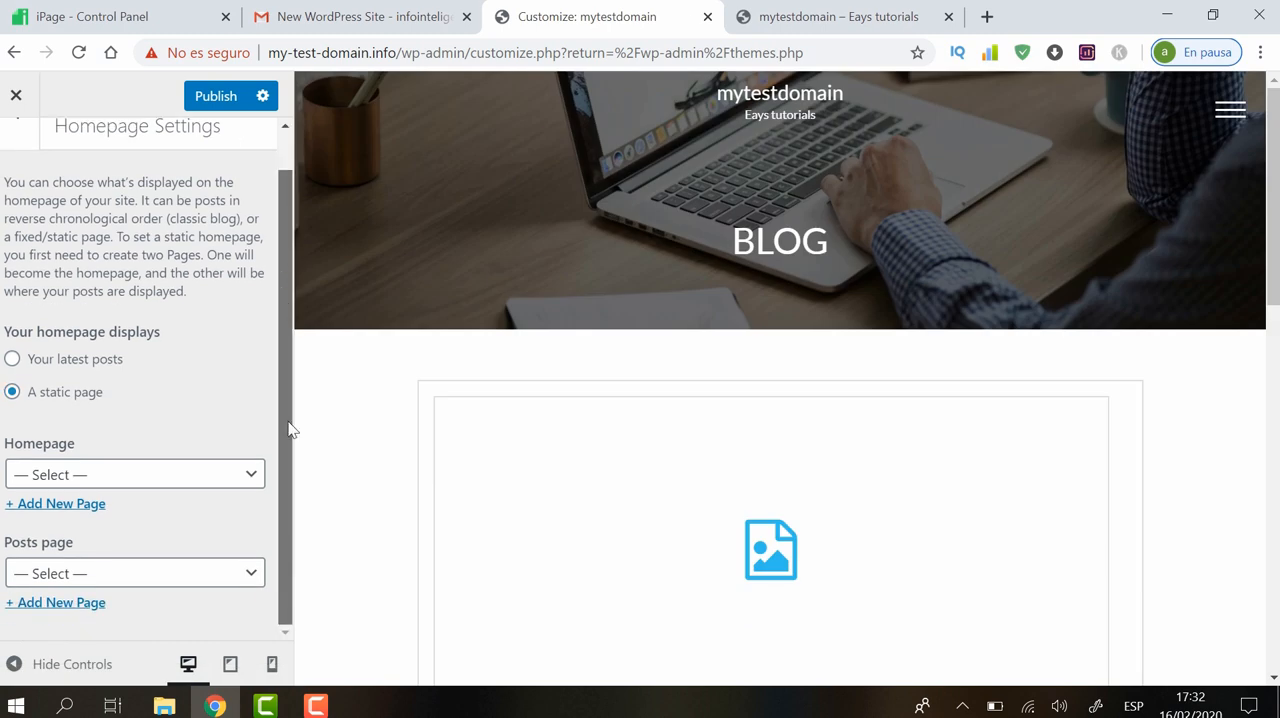
Examine the page choices offered for the Homepage and the Posts page, leaving both unselected
left_click(249, 476)
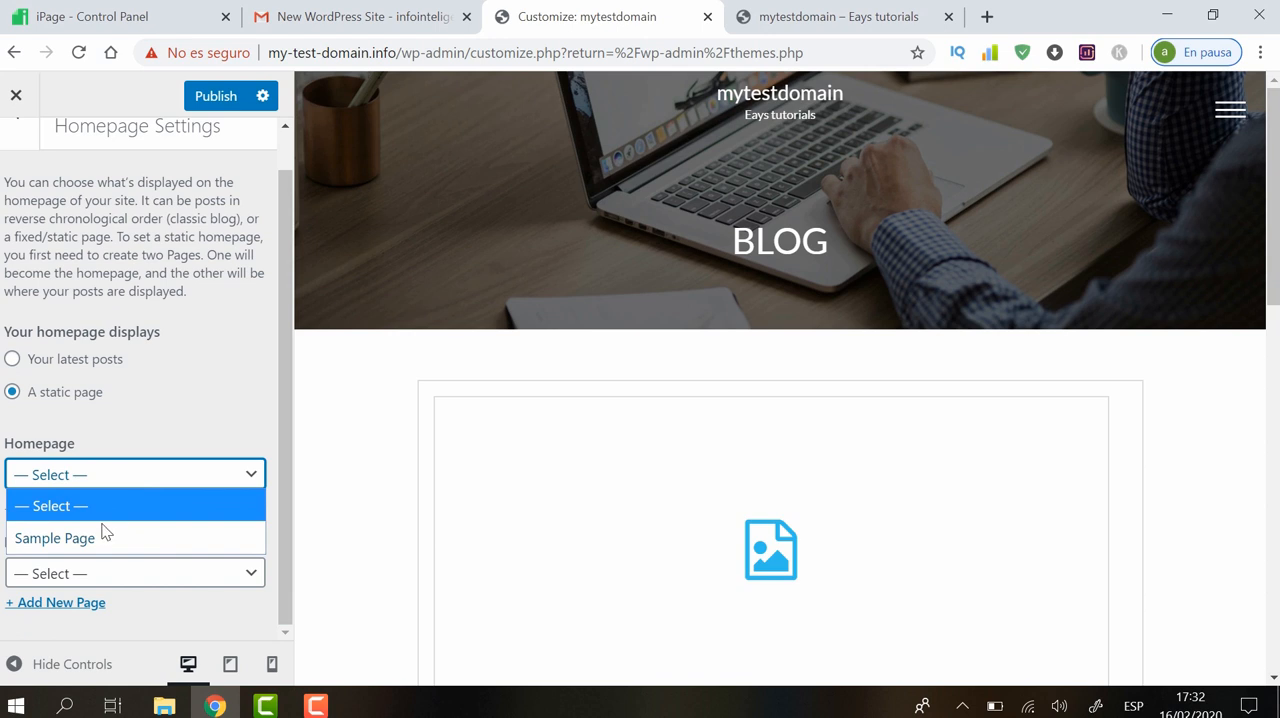
left_click(175, 422)
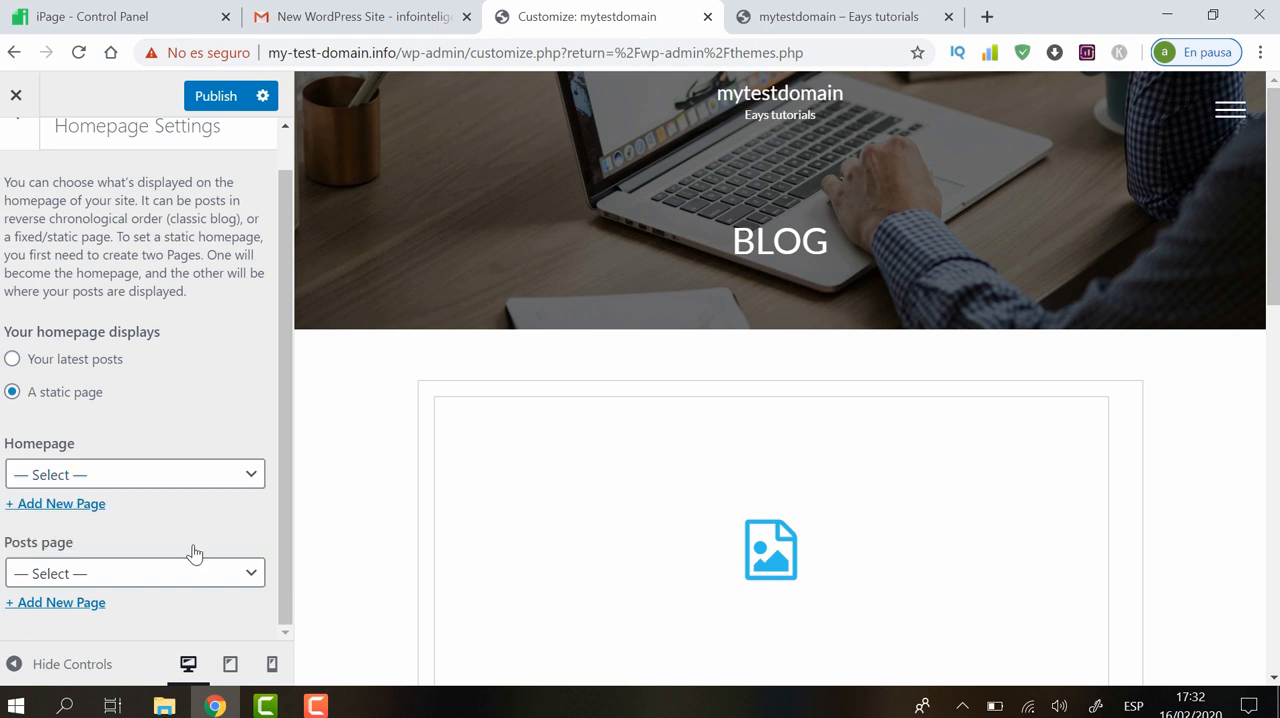
left_click(241, 574)
left_click(292, 447)
left_click_drag(277, 498, 256, 473)
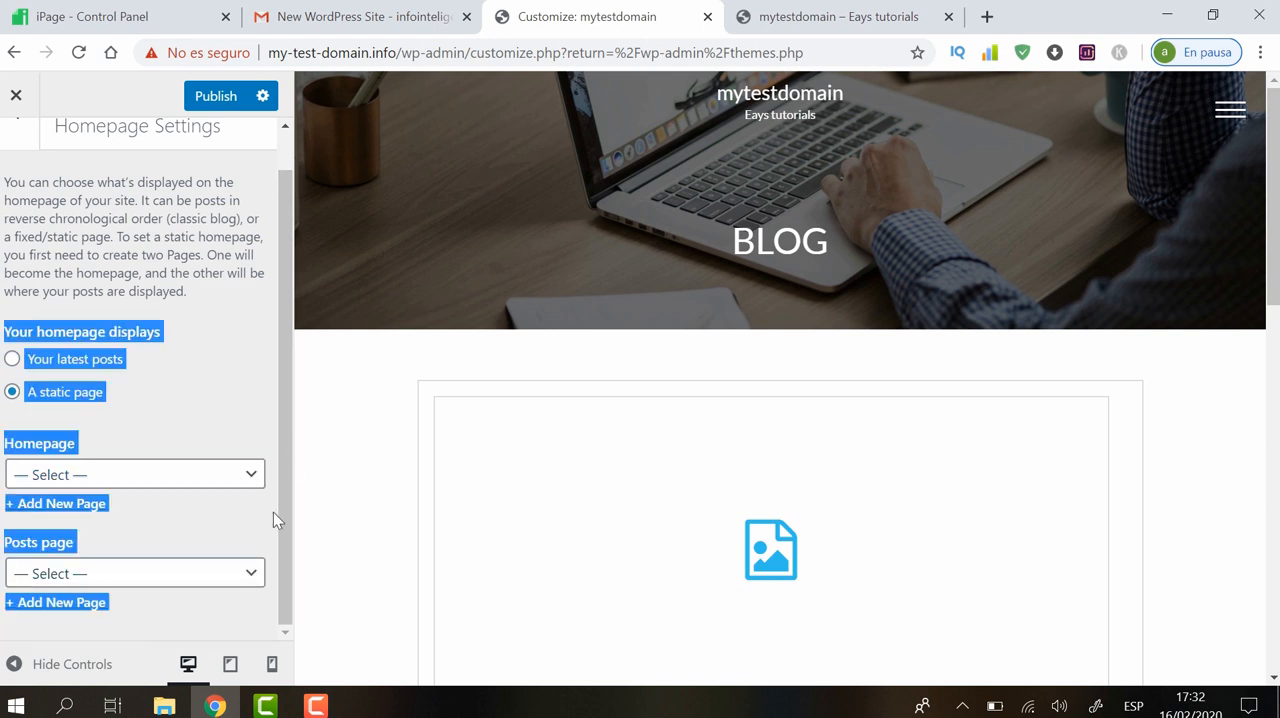
left_click(258, 387)
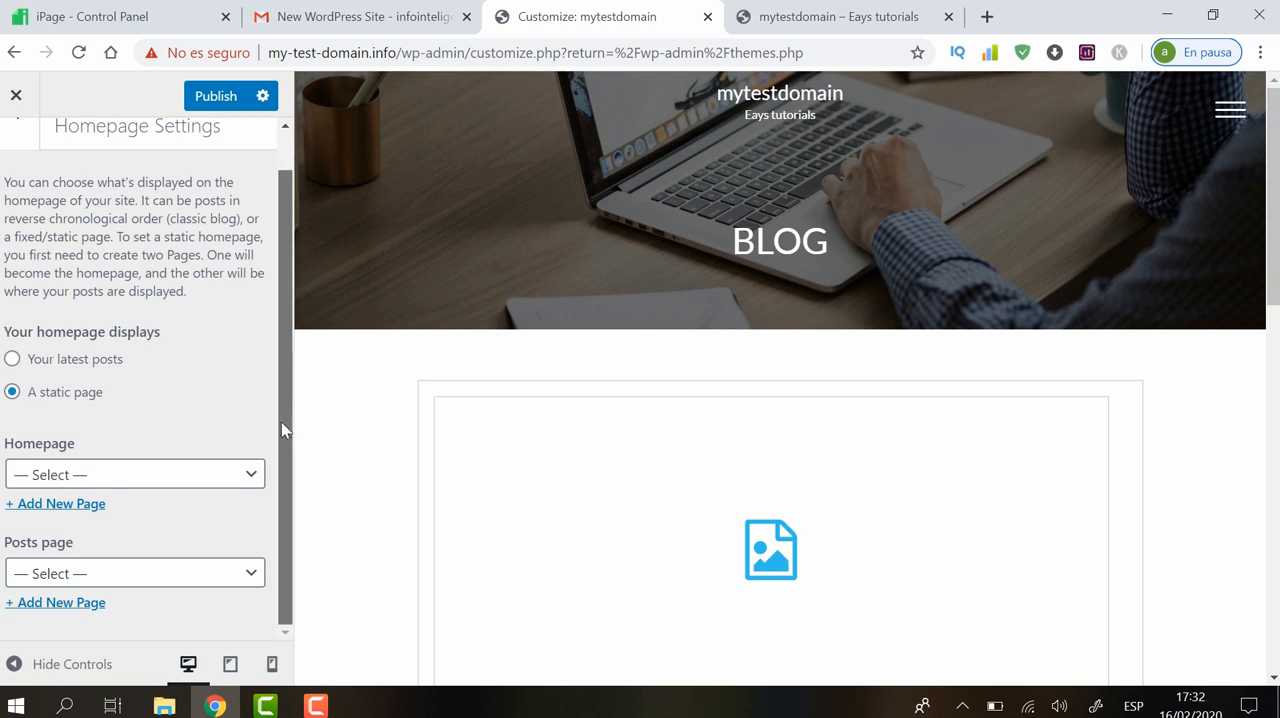
left_click(229, 582)
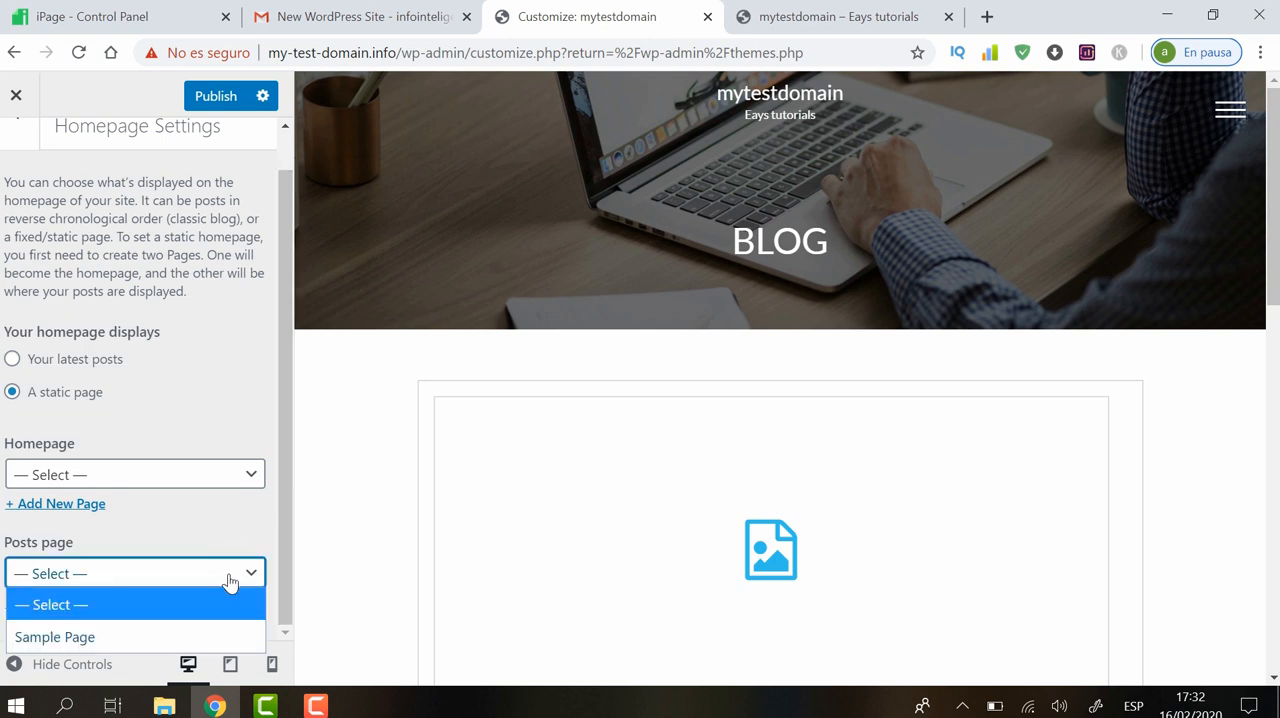
left_click(230, 527)
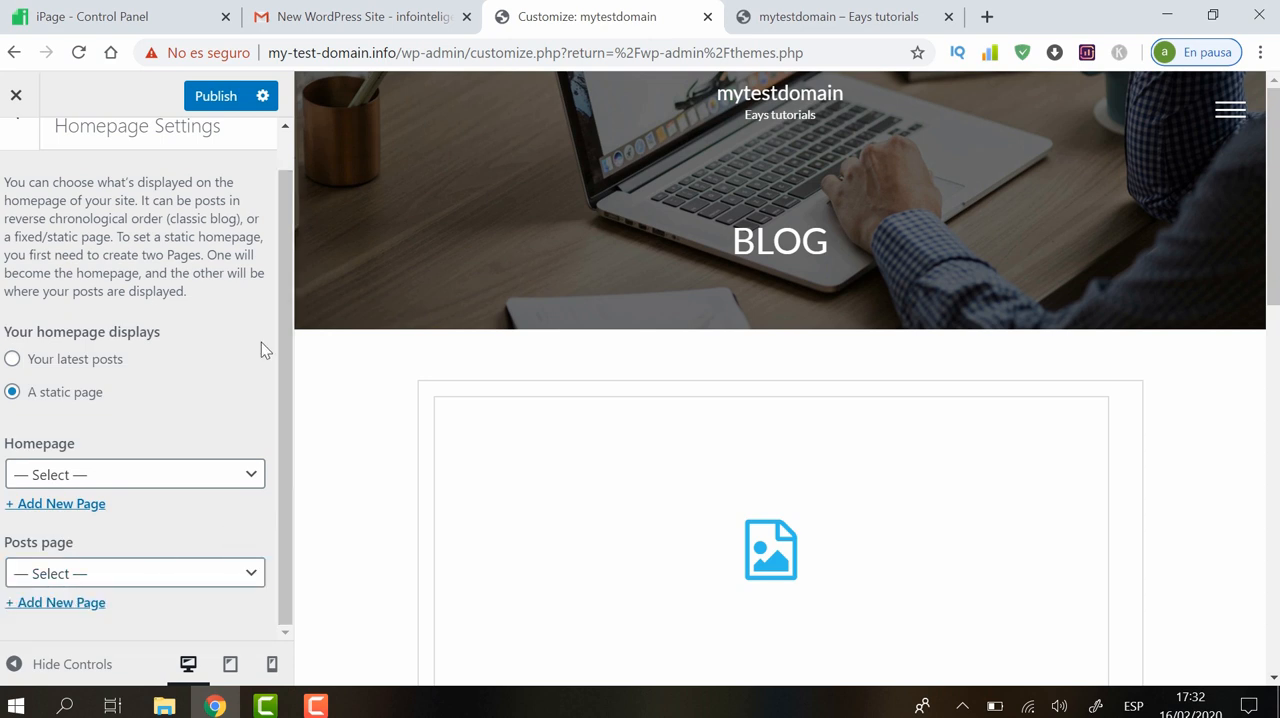
Publish the static homepage setting and go back to General Settings
scroll(279, 345, "up", 1)
left_click(224, 100)
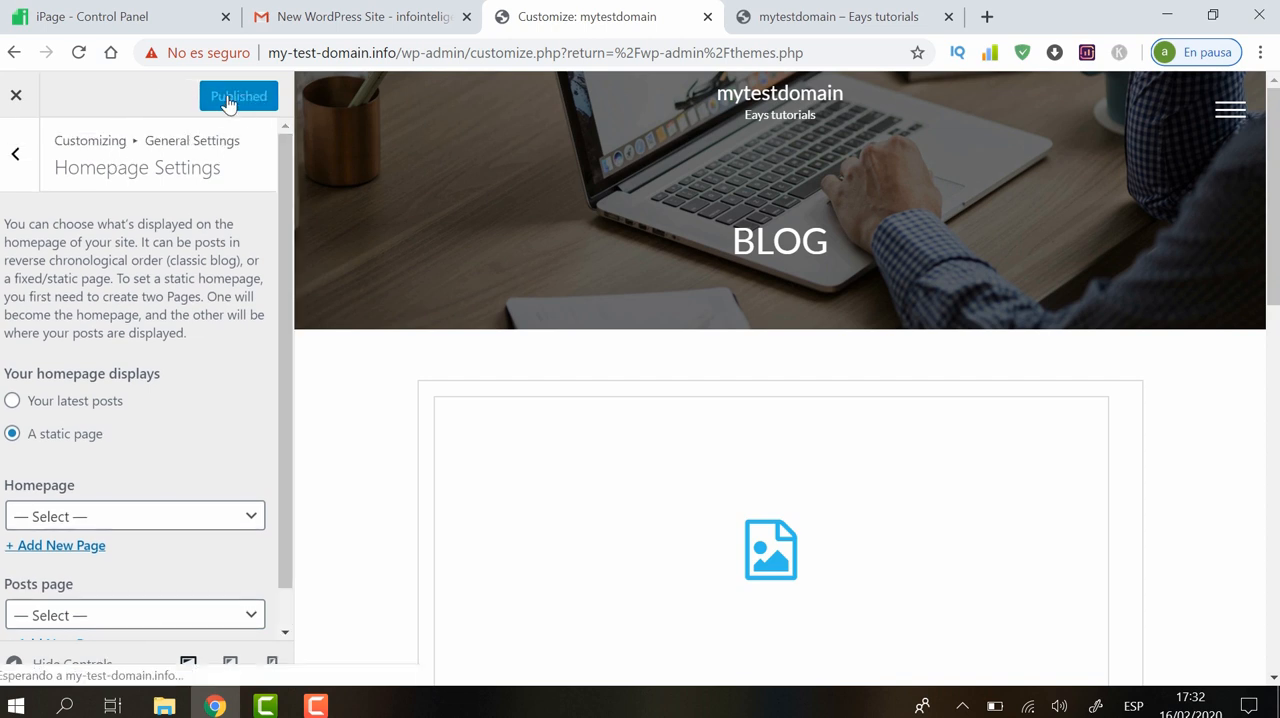
left_click(8, 155)
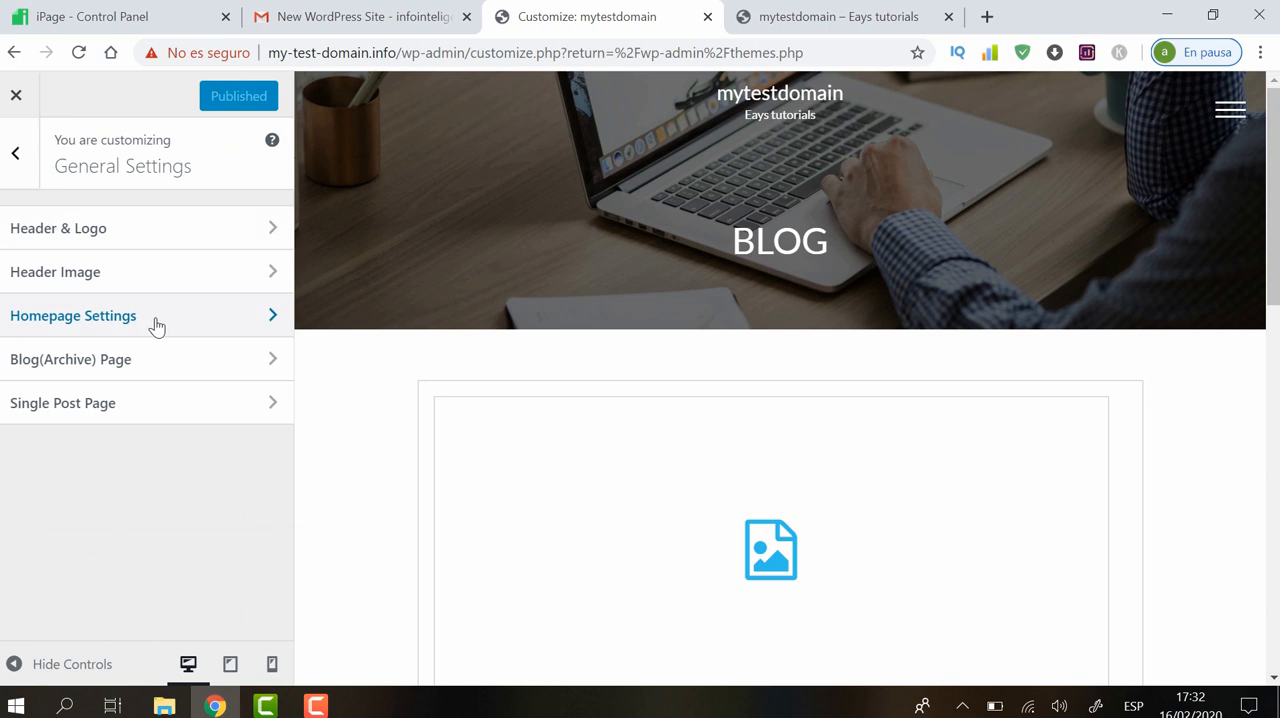
Open the Blog(Archive) Page settings and examine the current sidebar on the live blog page
left_click(114, 362)
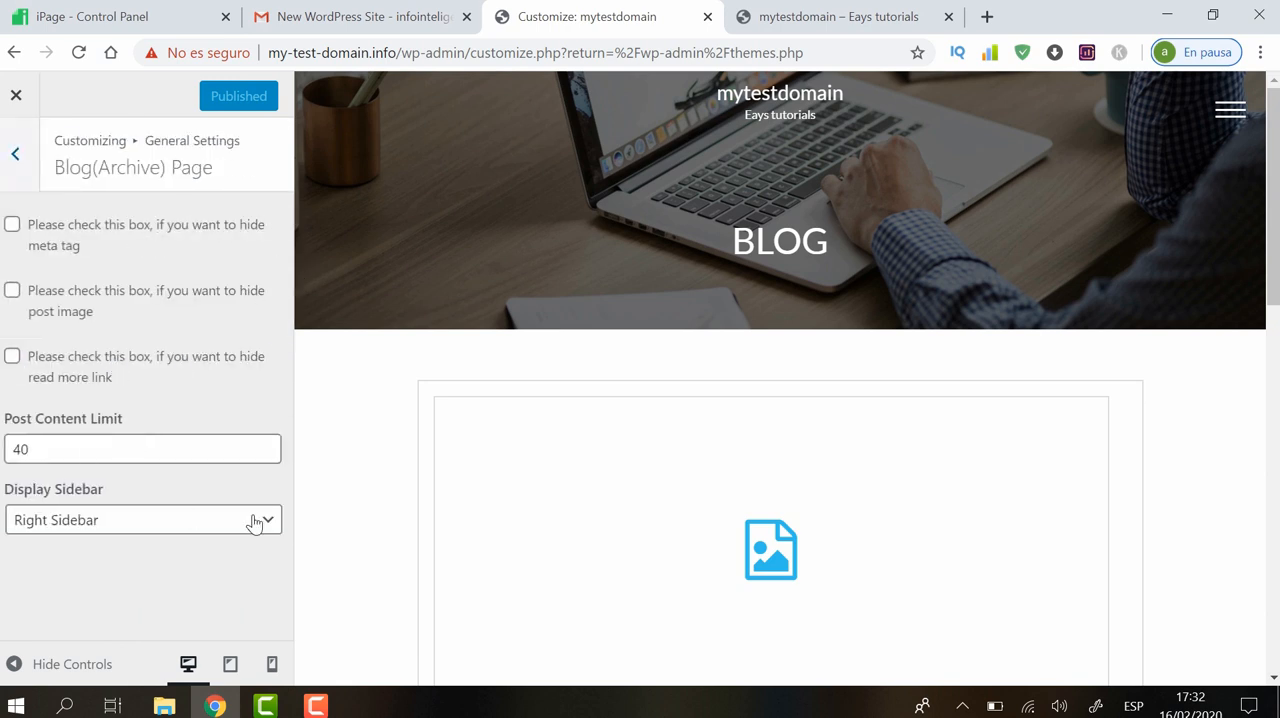
left_click(852, 12)
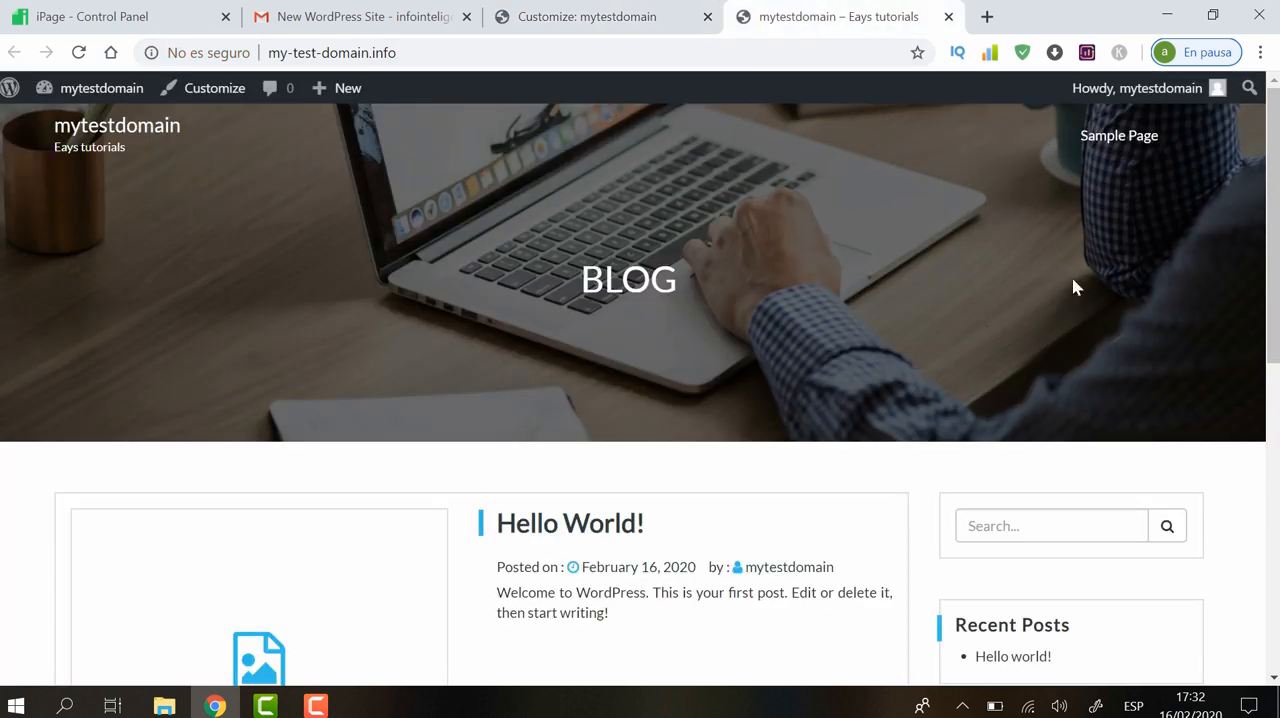
left_click_drag(1277, 250, 1277, 394)
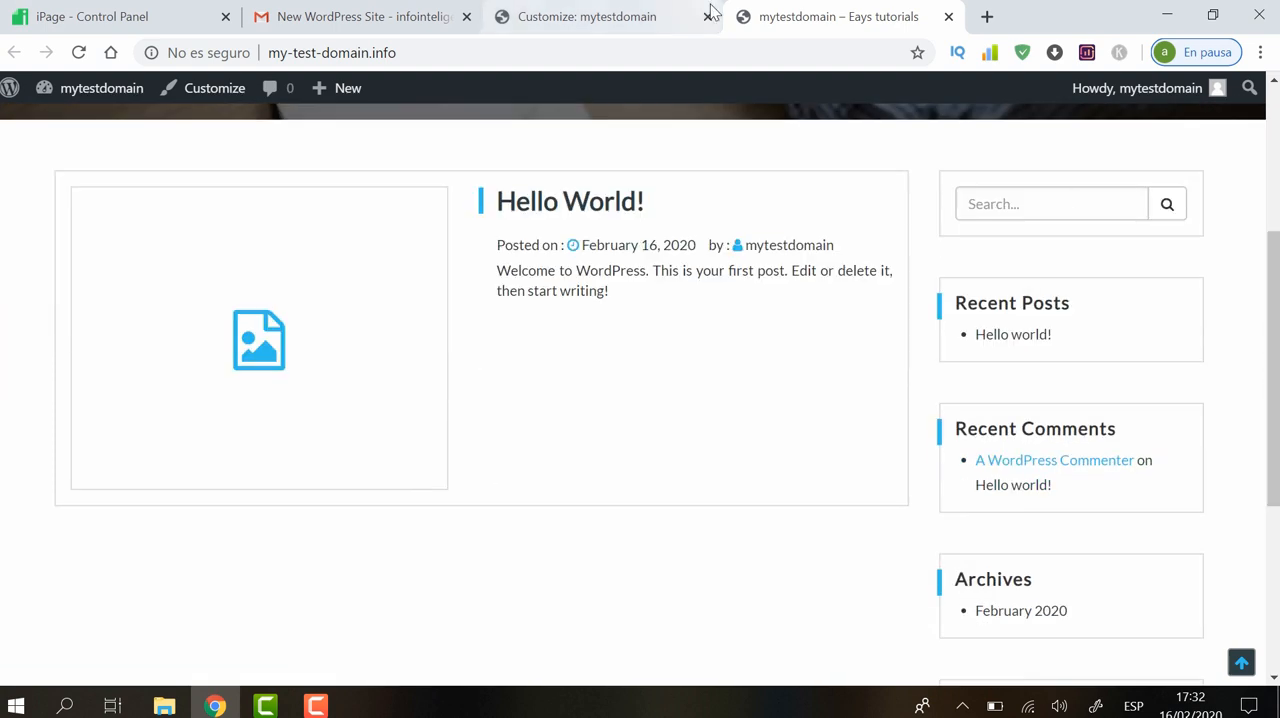
Back in the Customizer, set the blog page's Display Sidebar option to No Sidebar and publish the change
left_click(630, 10)
left_click(140, 525)
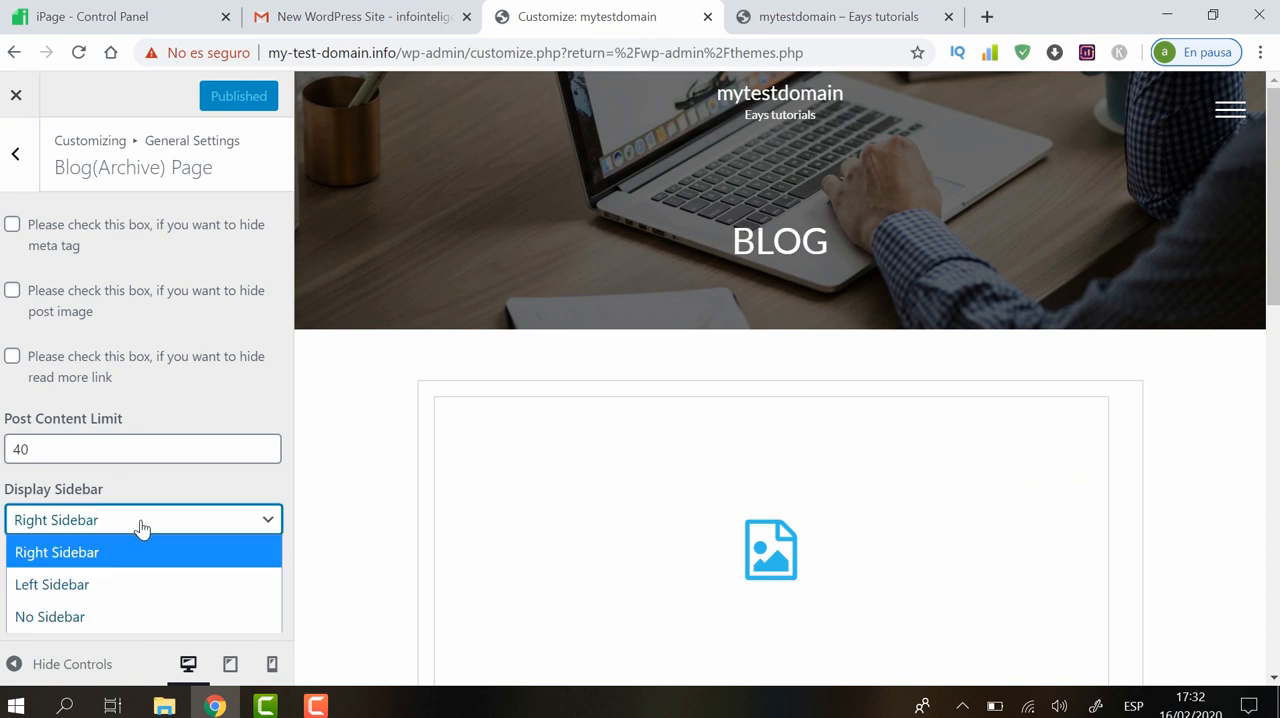
left_click(73, 619)
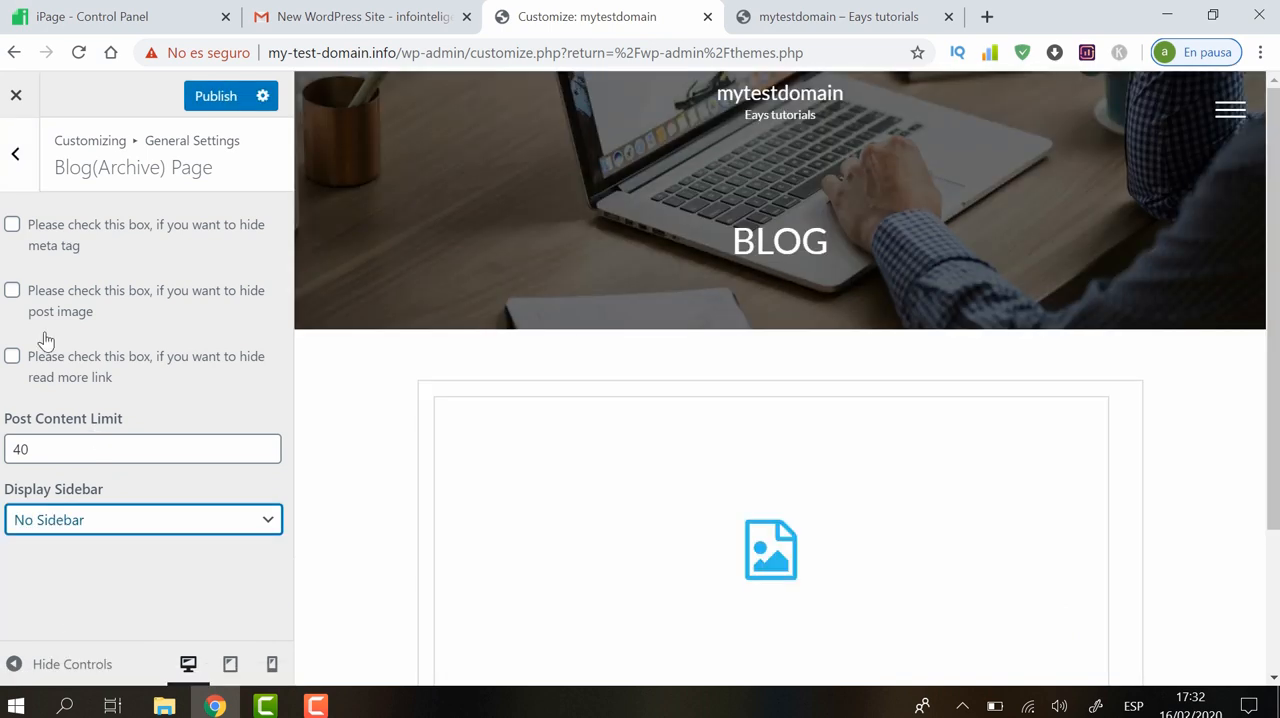
left_click(224, 94)
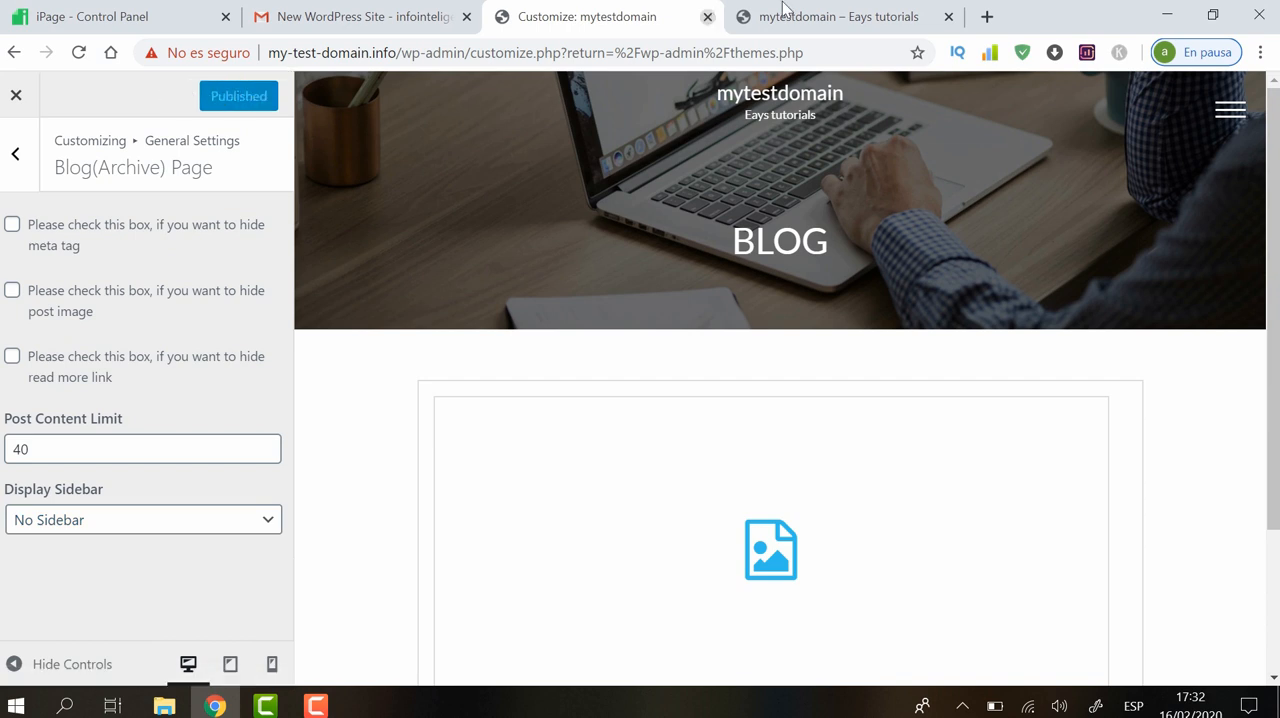
Reload the live site, examine the blog page layout and return to the Customizer
left_click(840, 12)
left_click(79, 52)
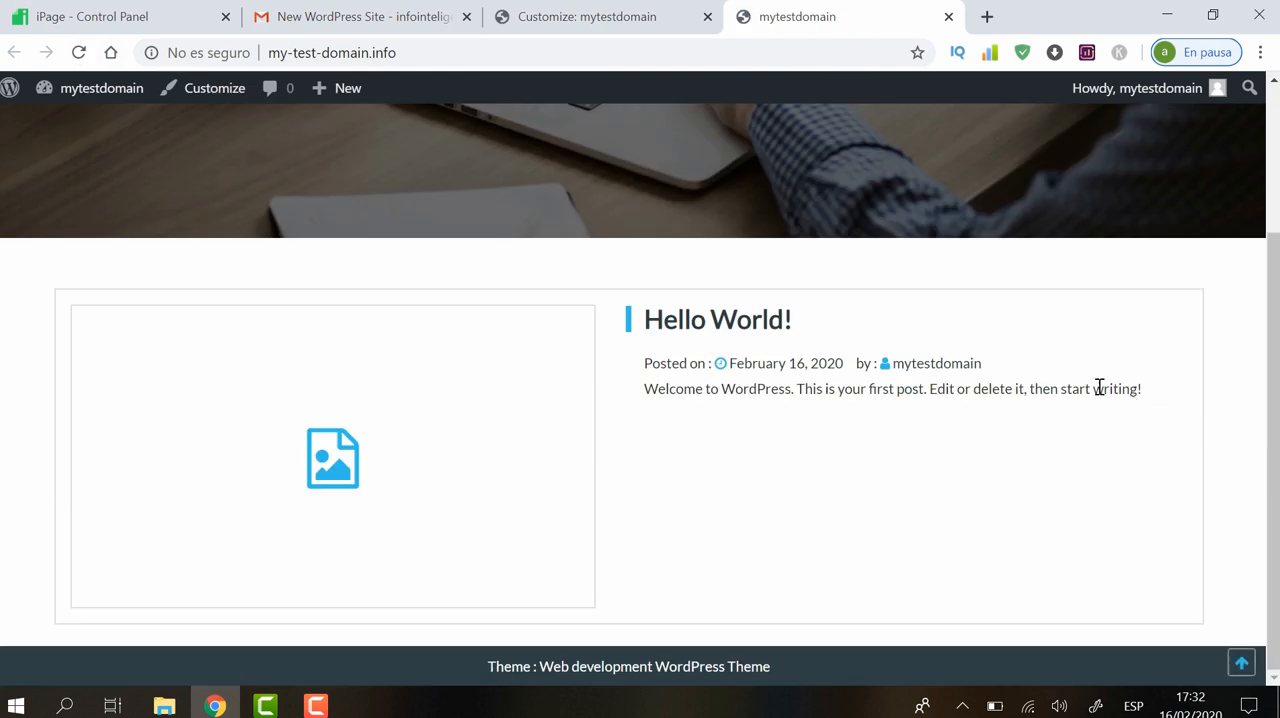
left_click_drag(1273, 370, 1273, 215)
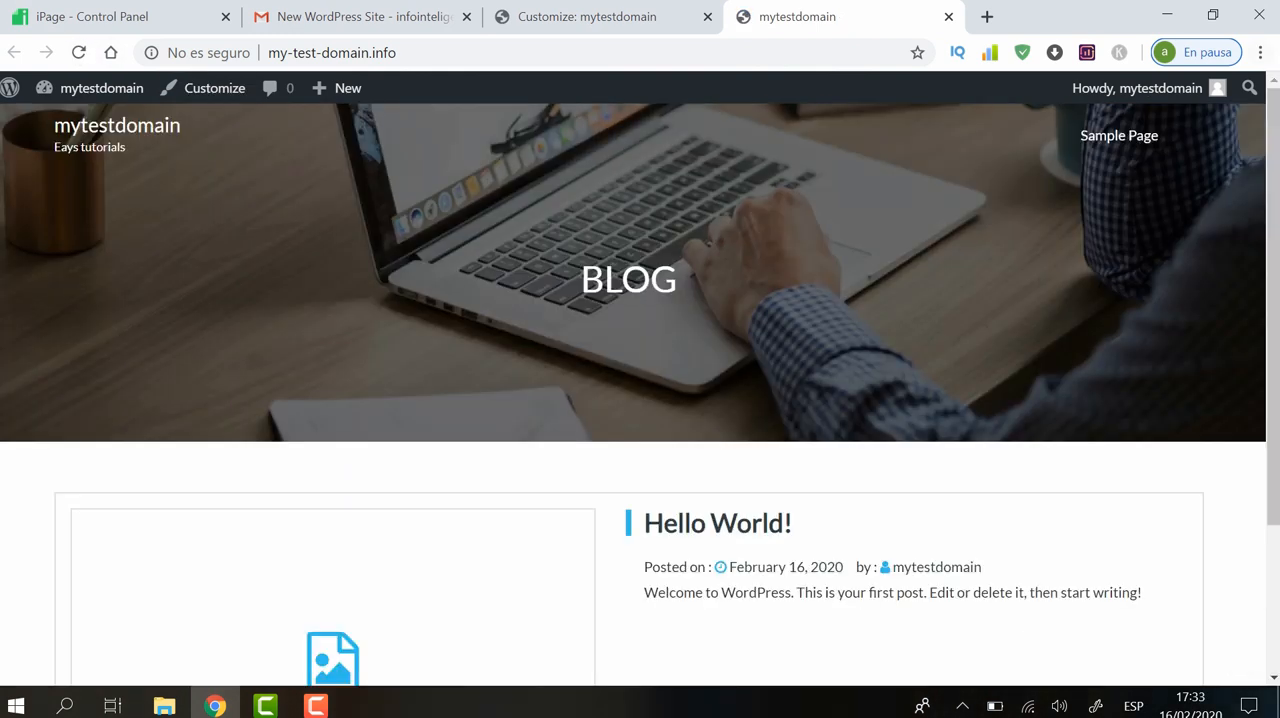
left_click(560, 12)
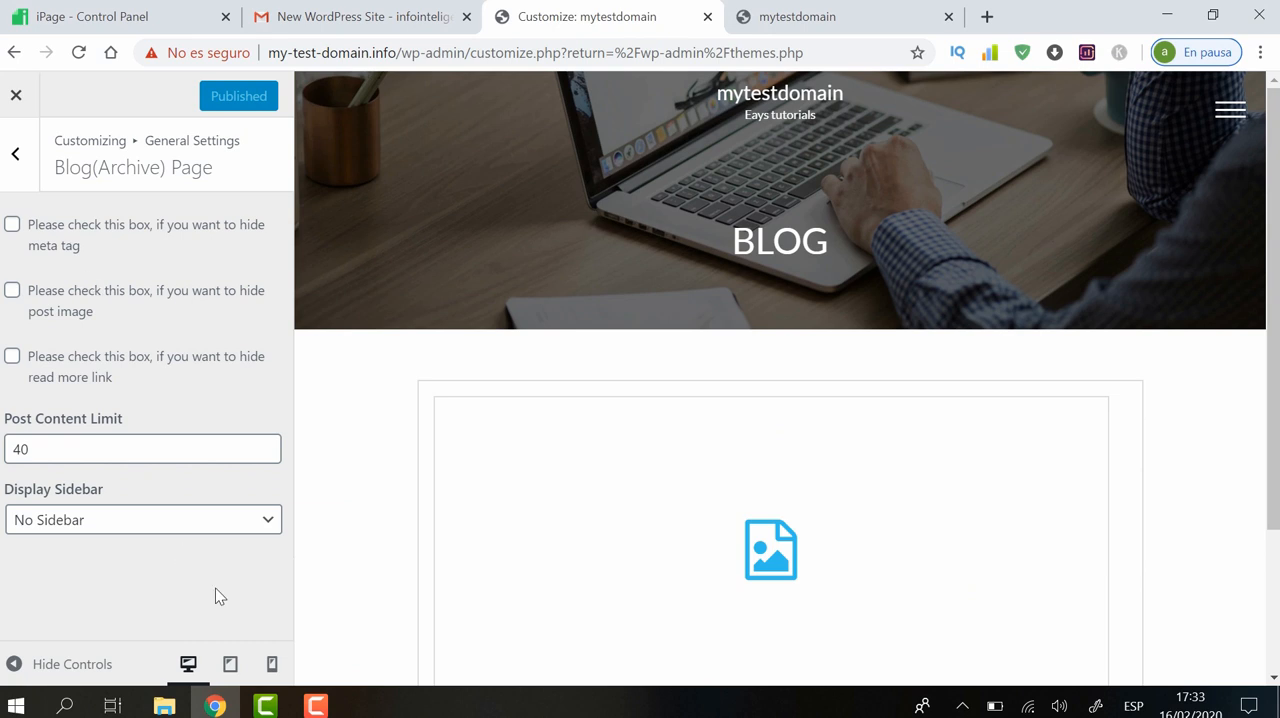
Examine the Single Post Page settings and go back to the main Customizer list
left_click(19, 155)
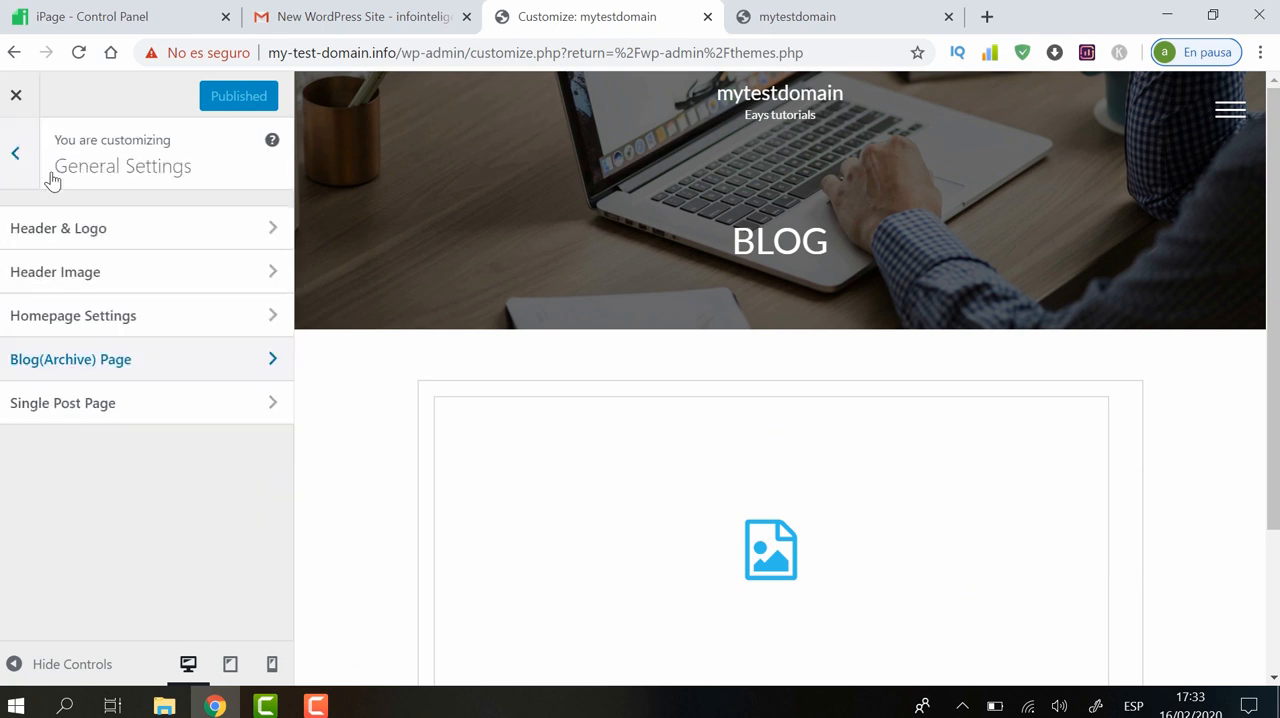
left_click(107, 410)
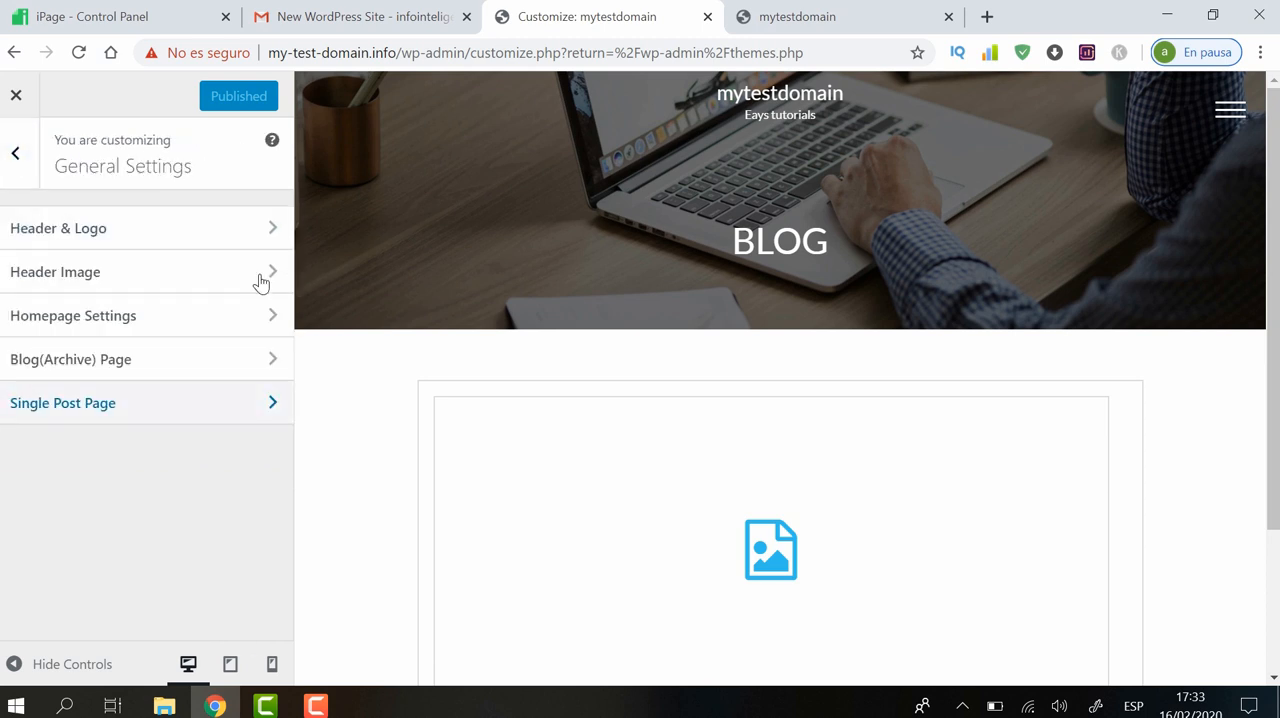
left_click(13, 157)
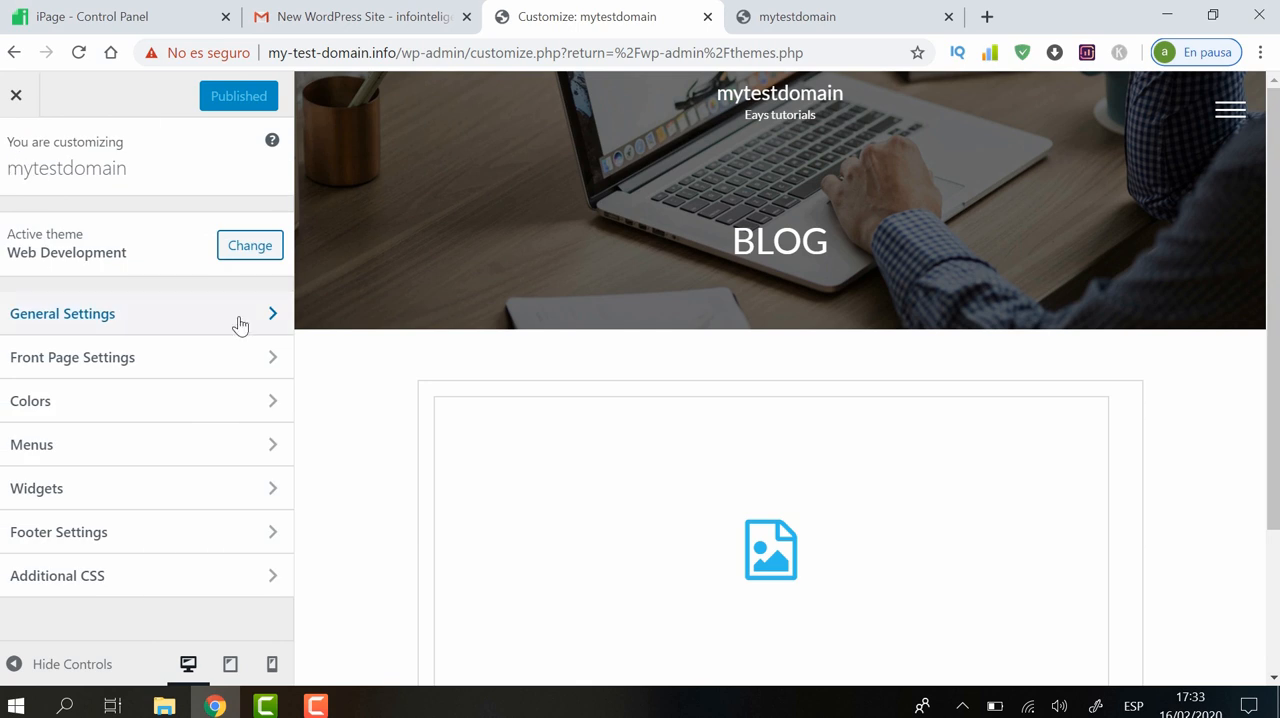
Examine the slide image, title, description and button fields of the Slider Section in Front Page Settings
left_click(77, 368)
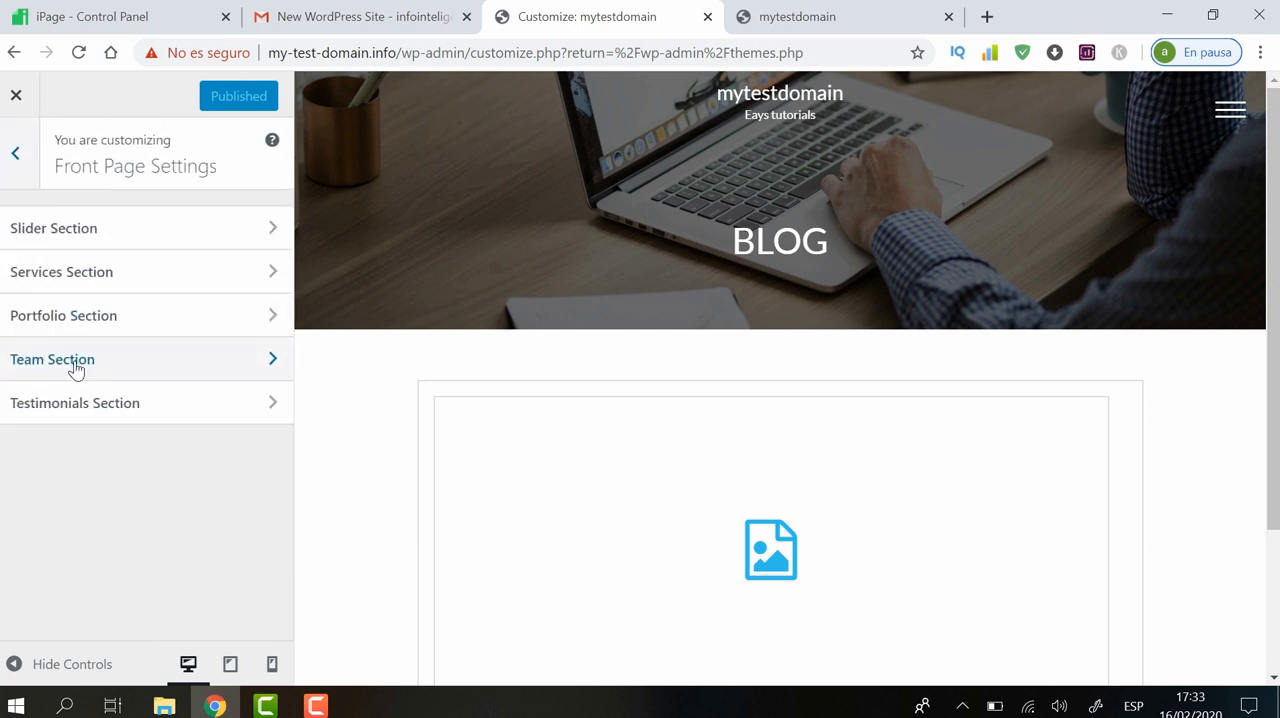
left_click(100, 230)
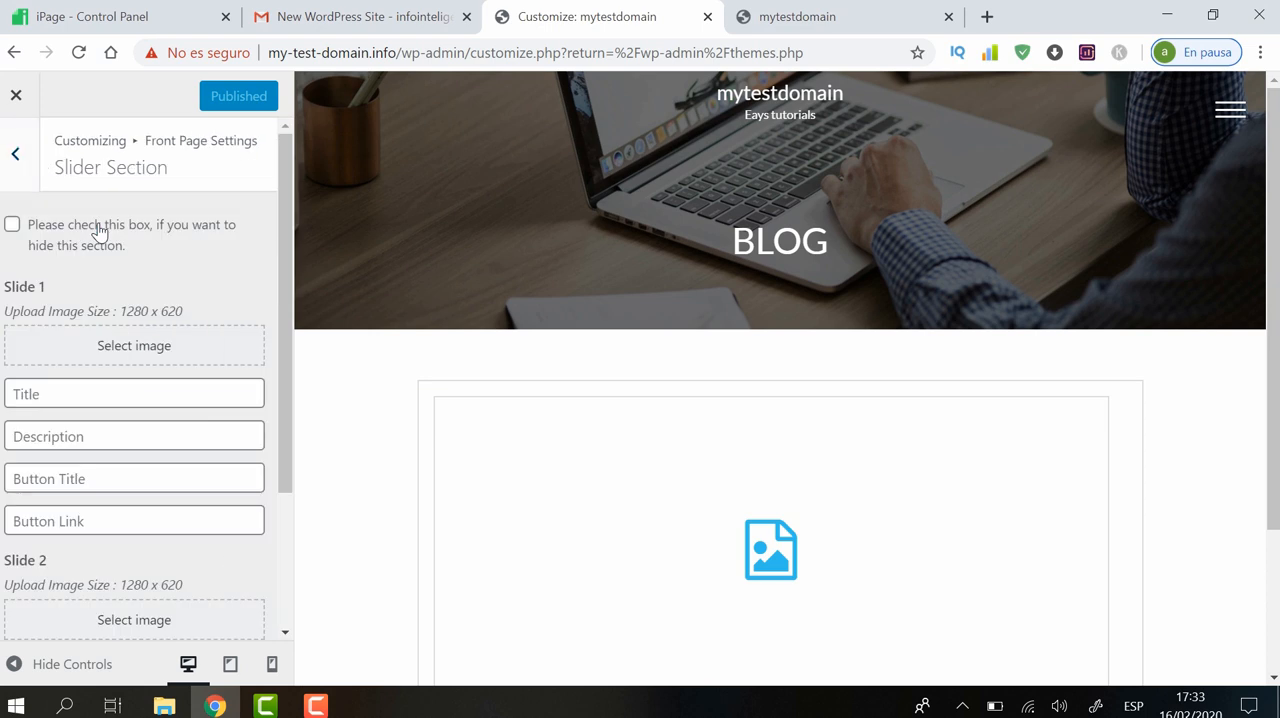
left_click_drag(280, 243, 293, 412)
left_click_drag(268, 330, 300, 191)
left_click_drag(281, 269, 281, 296)
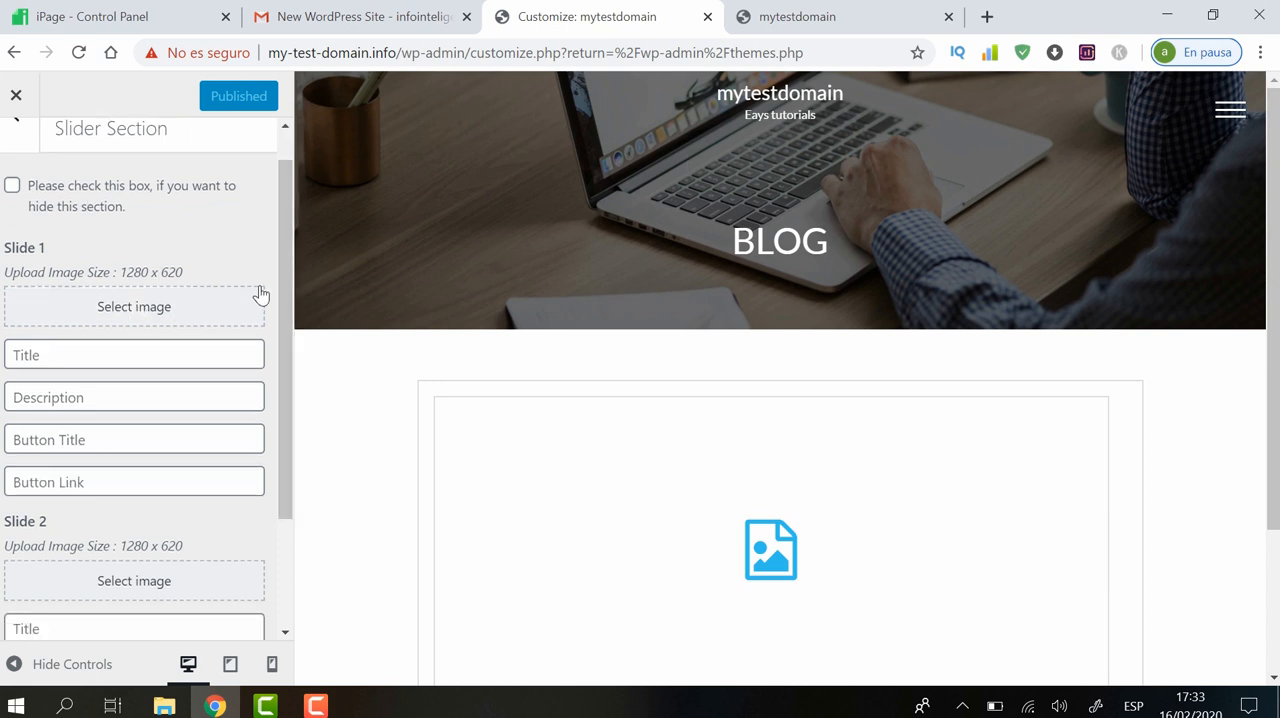
left_click_drag(284, 265, 289, 211)
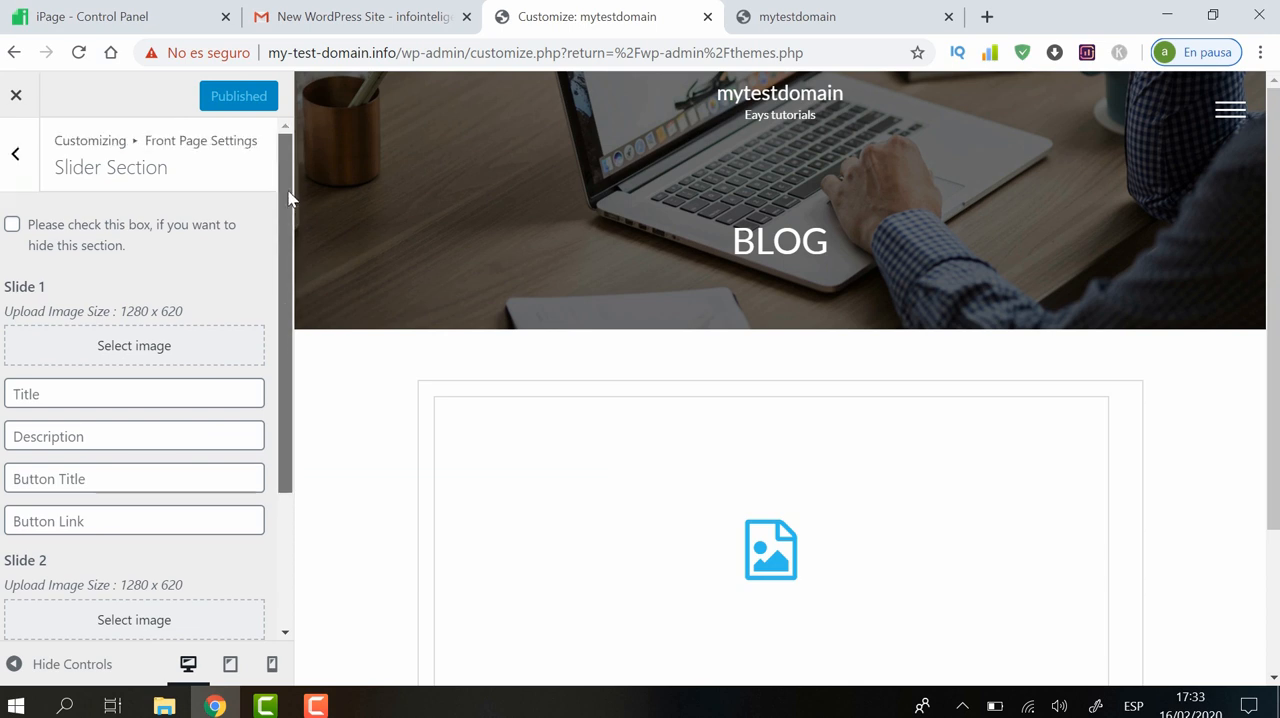
left_click(14, 158)
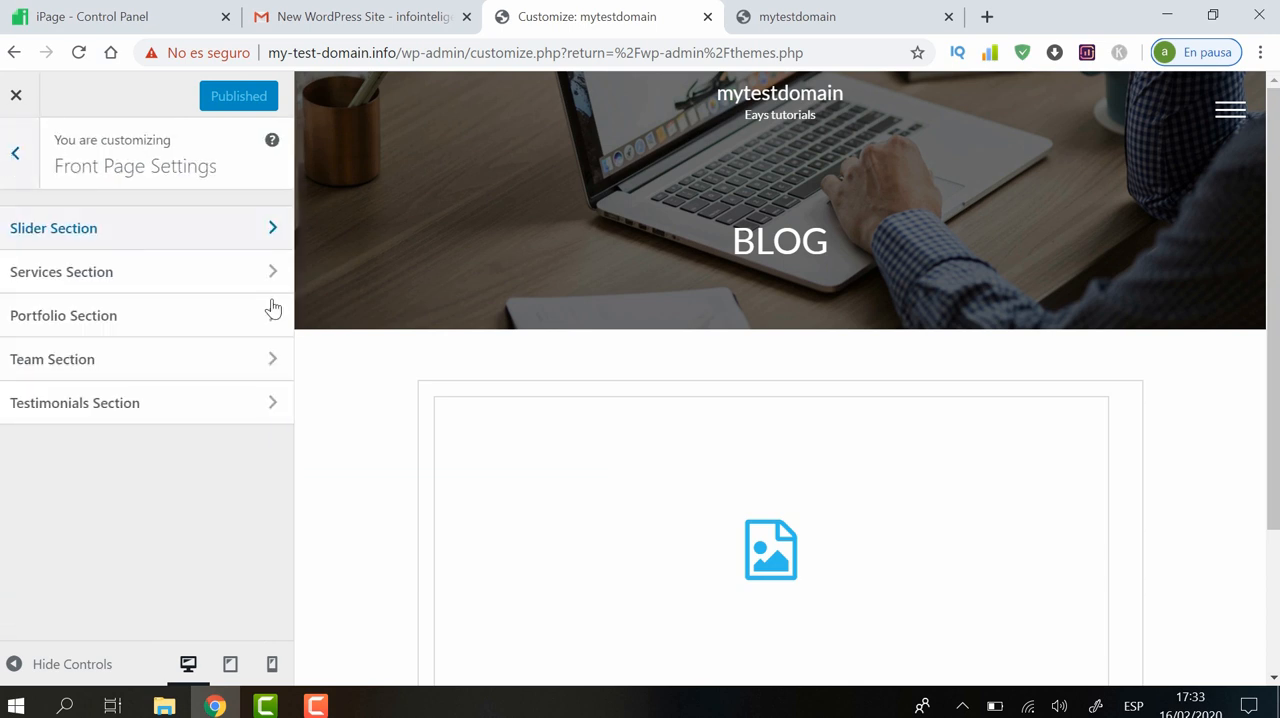
Examine the Portfolio Section and Testimonials Section options and leave Front Page Settings
left_click(104, 330)
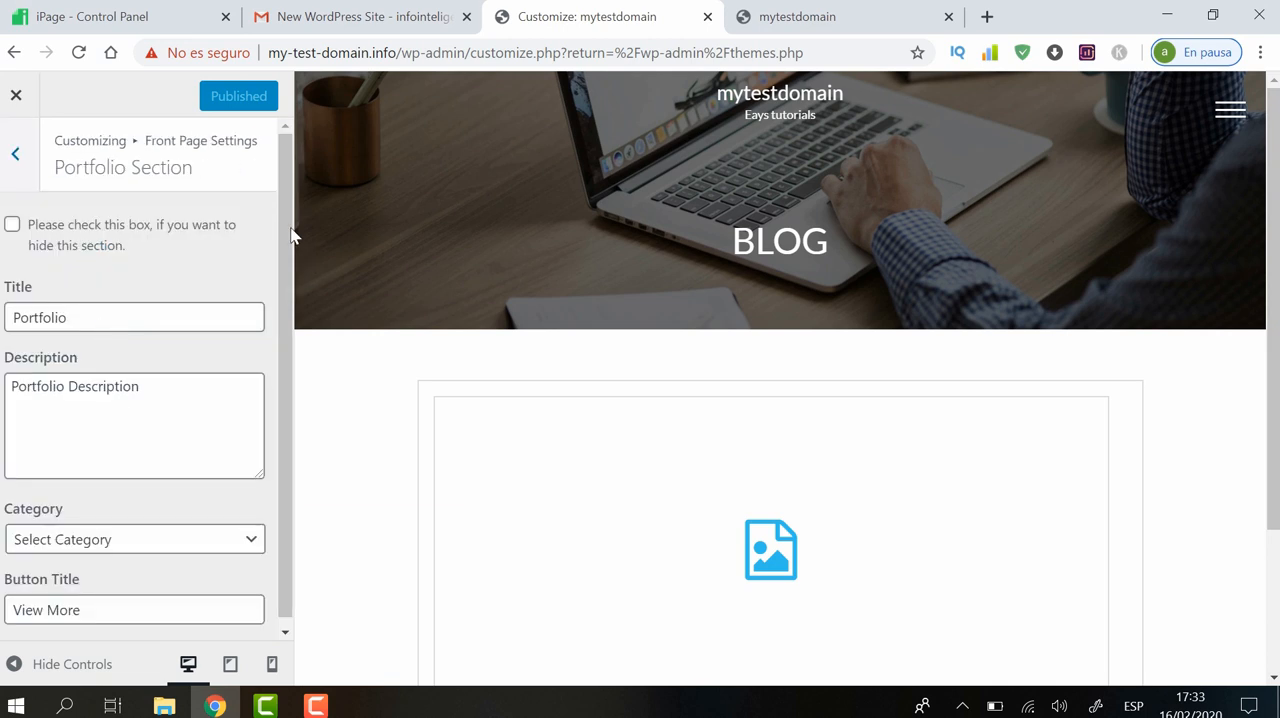
left_click_drag(282, 209, 306, 177)
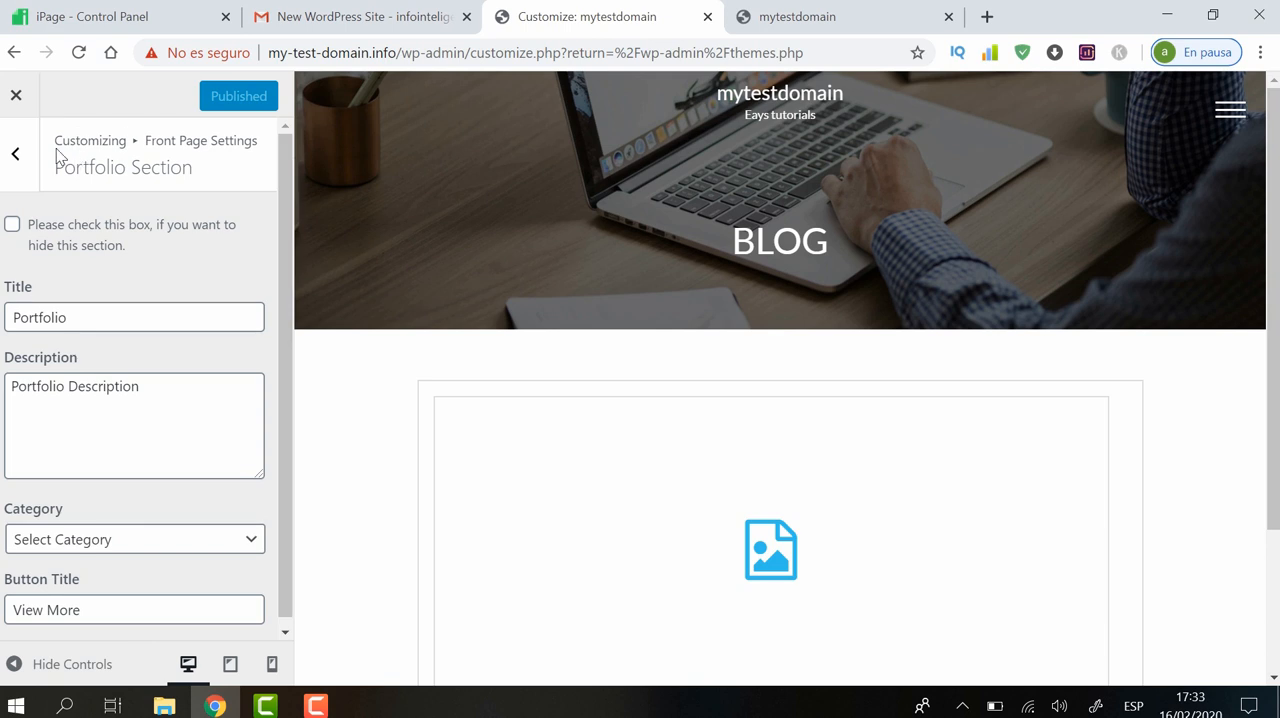
left_click(8, 155)
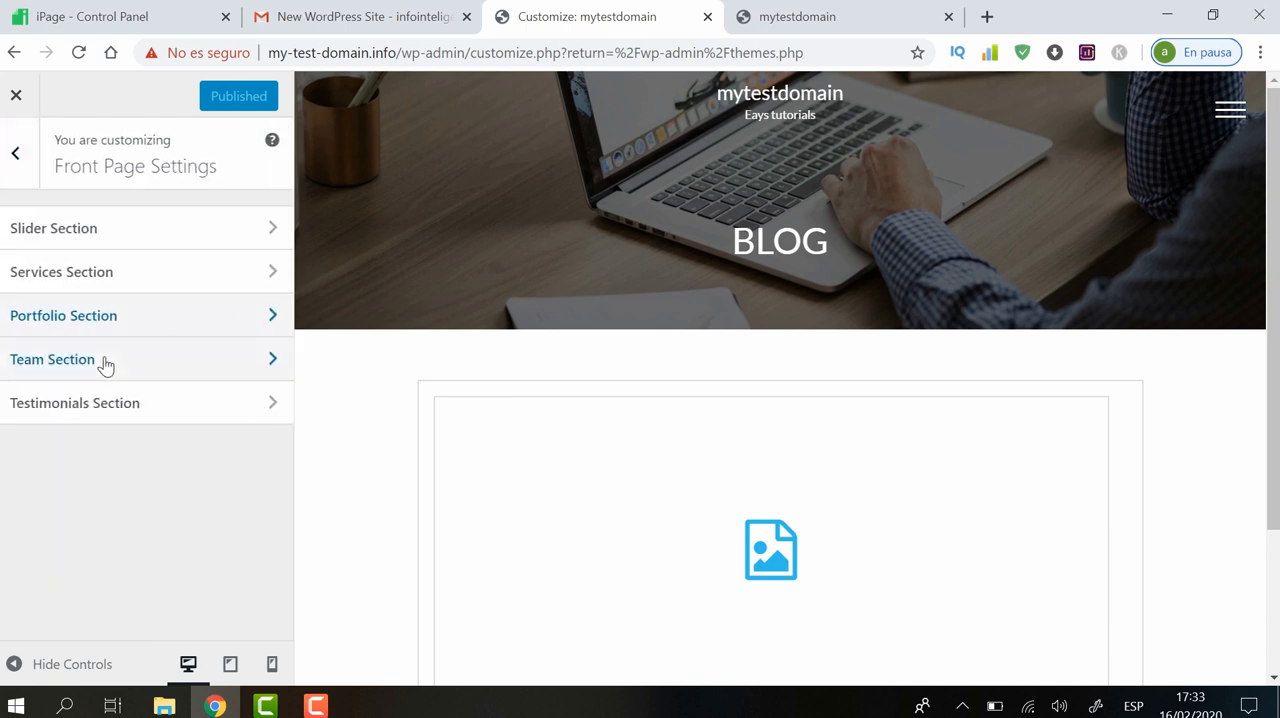
left_click(140, 404)
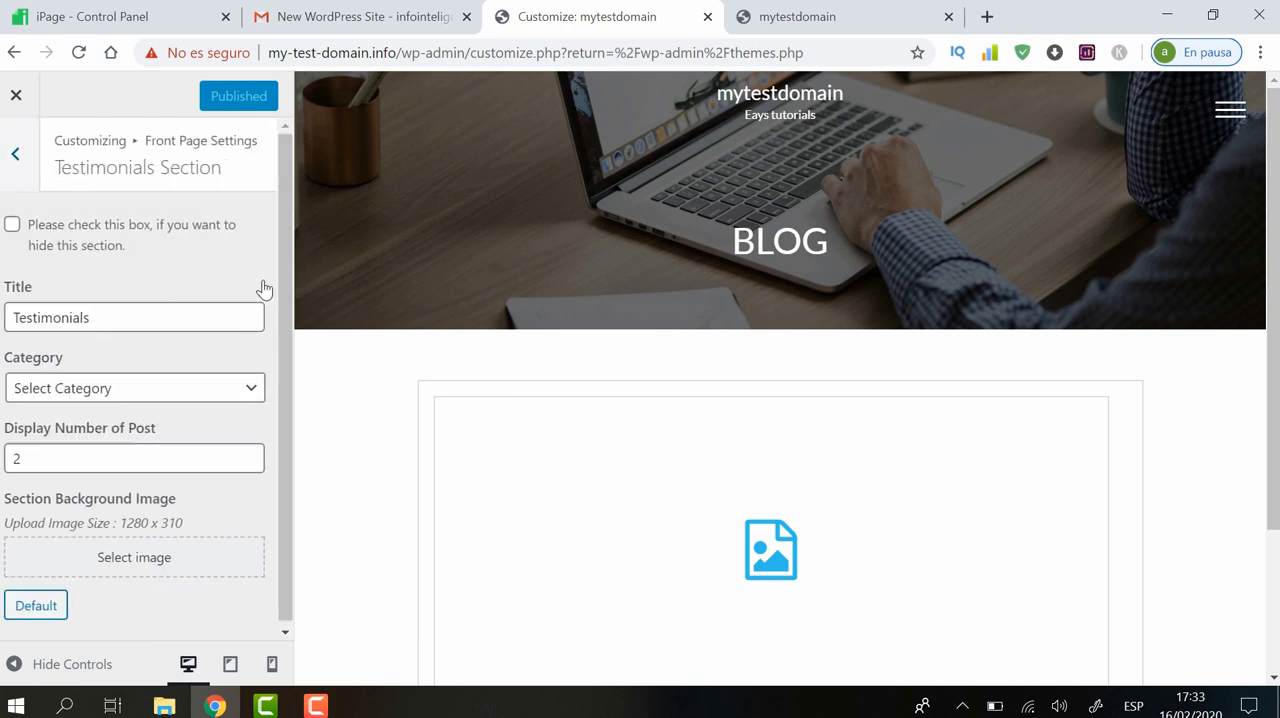
scroll(280, 260, "down", 1)
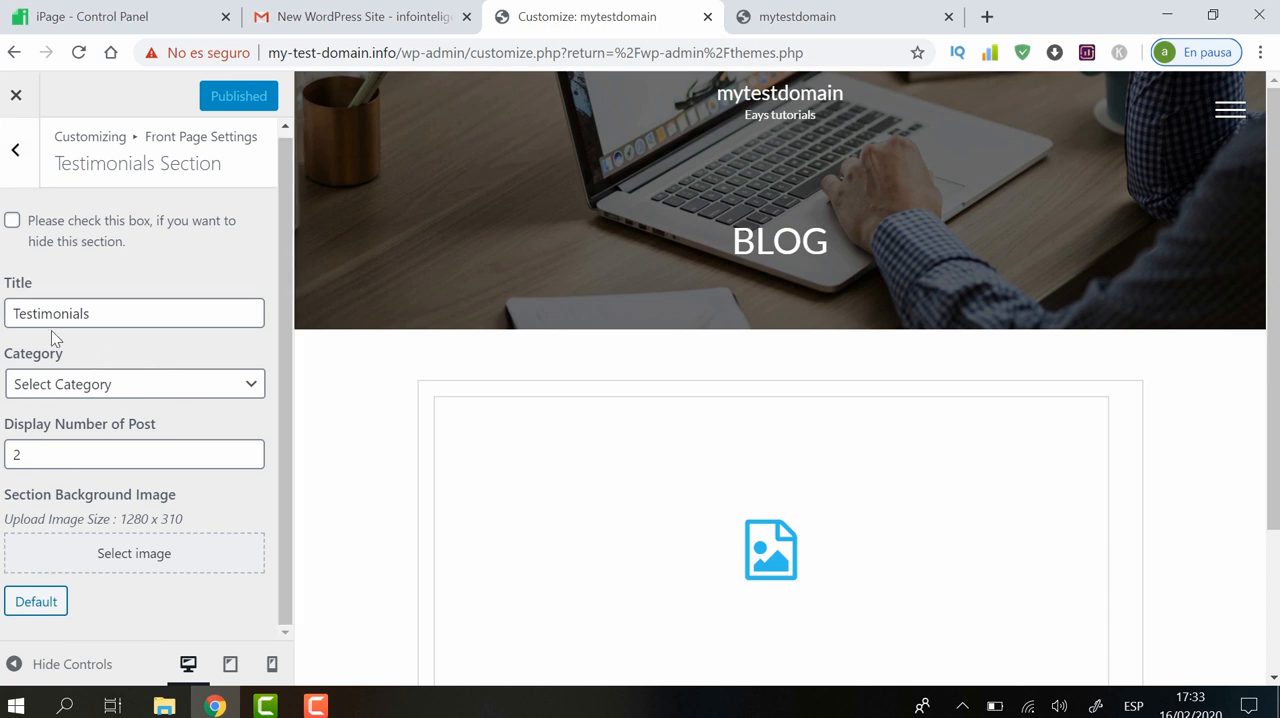
left_click(17, 150)
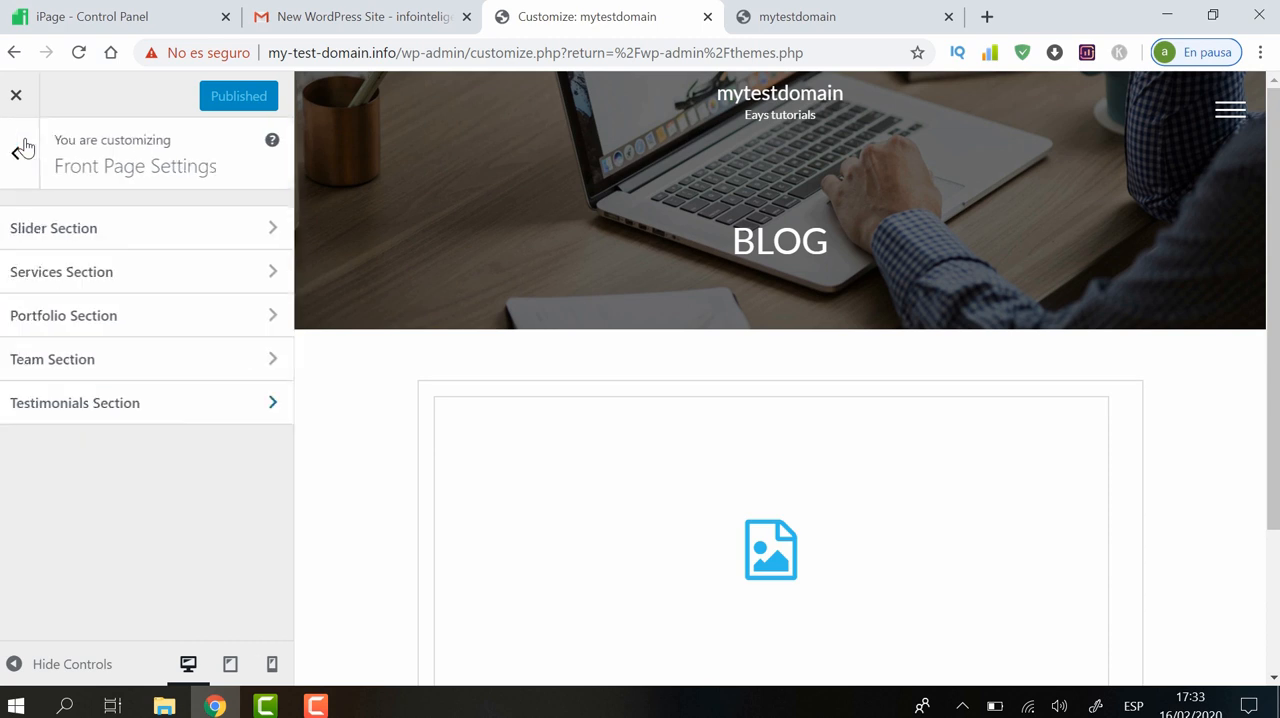
left_click(15, 155)
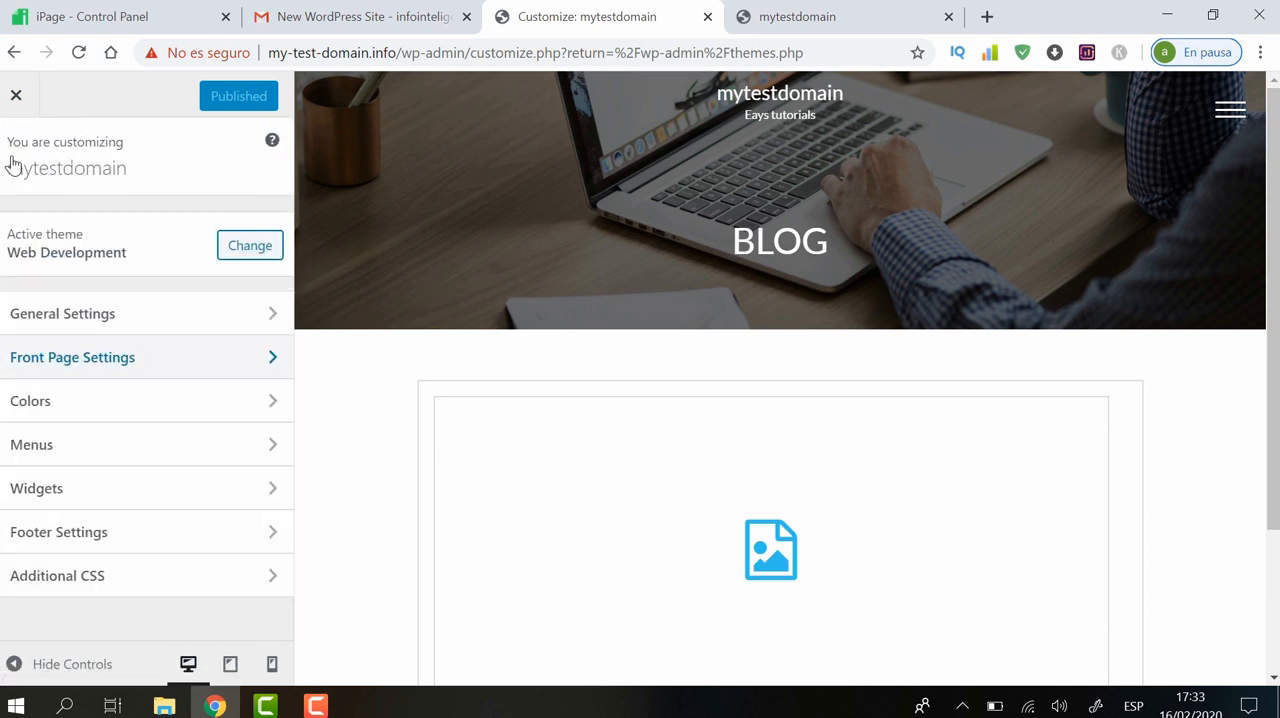
Examine the Colors options, and open Footer Settings to compare them with the preview's footer and the live page
left_click(60, 415)
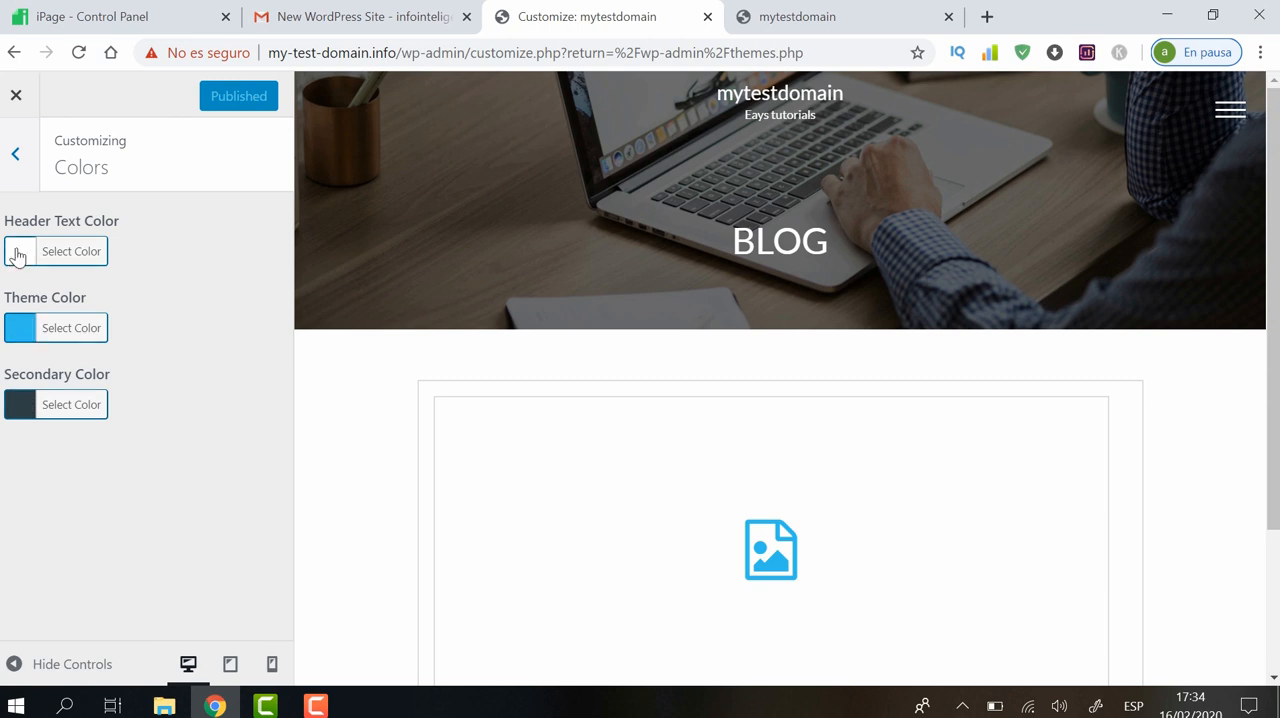
left_click(16, 153)
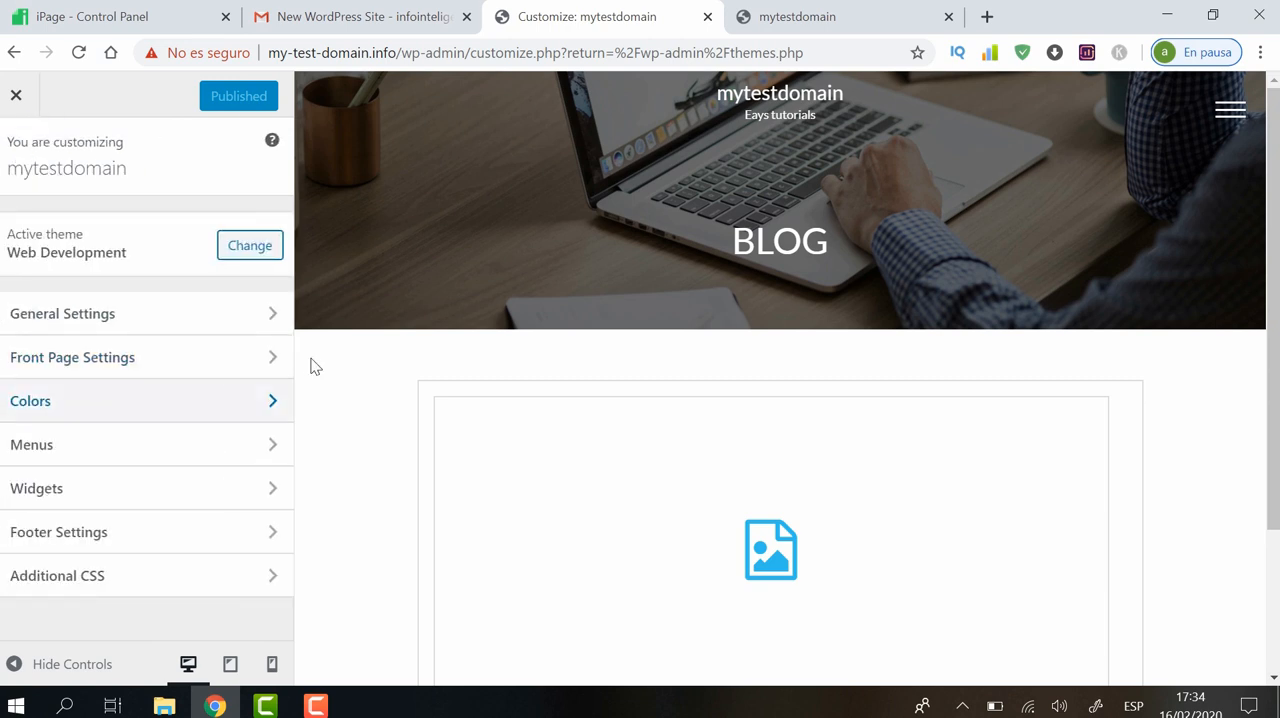
left_click(164, 545)
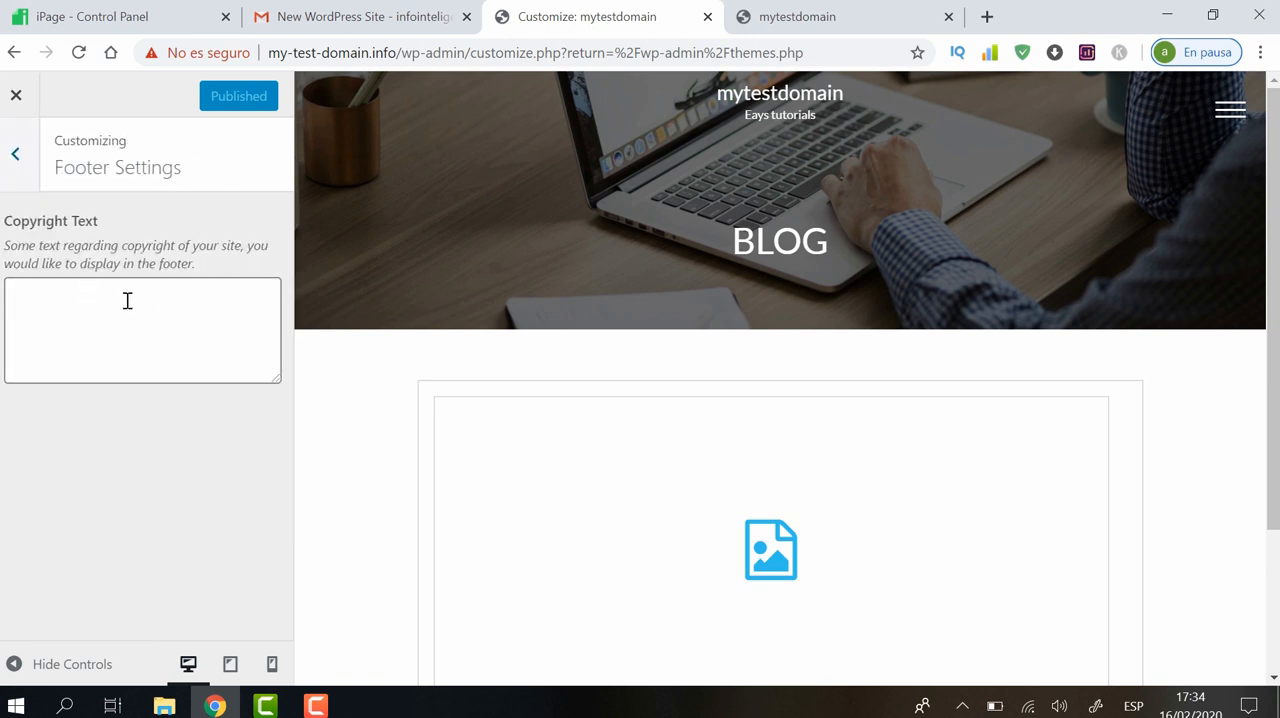
left_click_drag(1273, 197, 1275, 426)
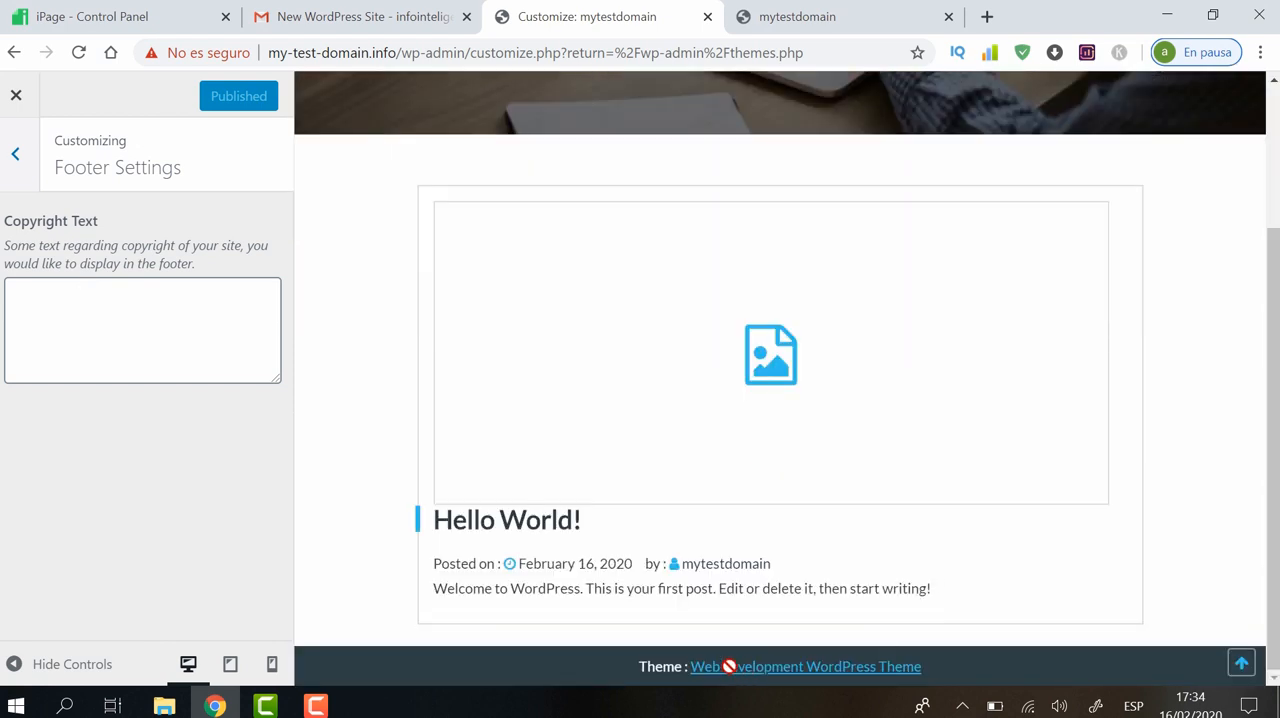
left_click(838, 14)
left_click_drag(1276, 226, 1271, 252)
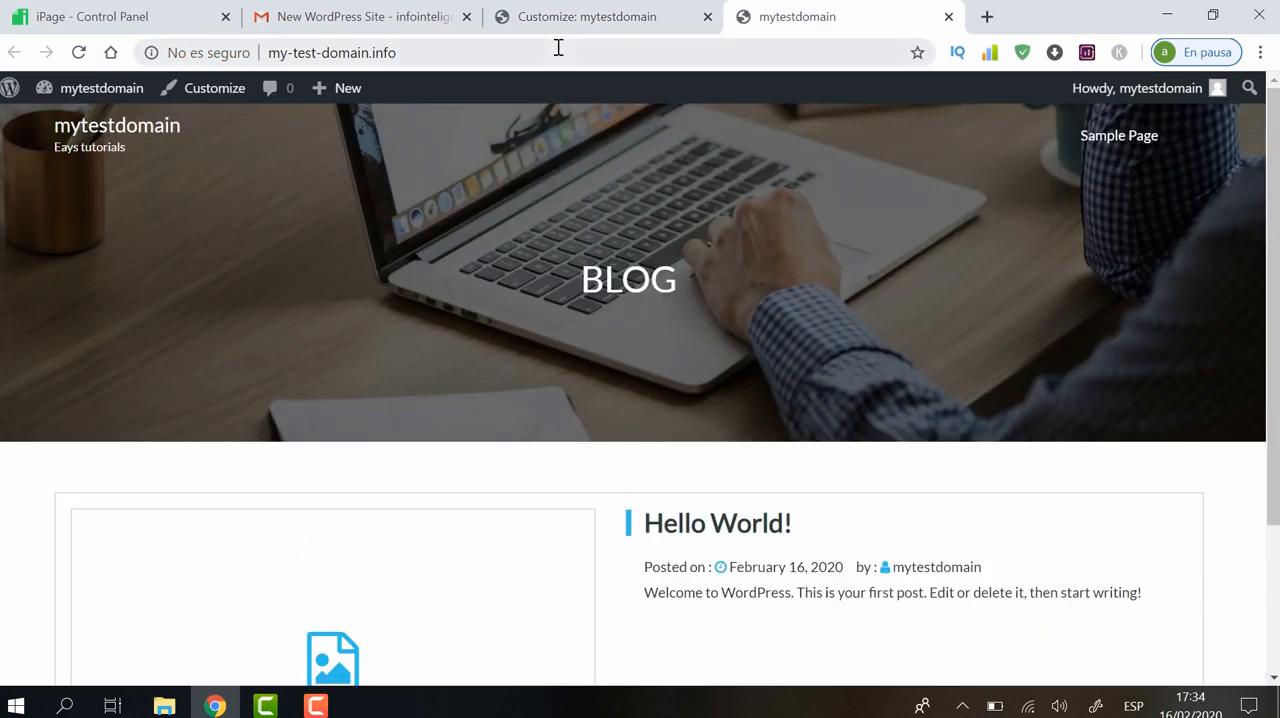
Set the footer's Copyright Text to "copyright 2020", publish it and close the Customizer
left_click(565, 15)
left_click(41, 304)
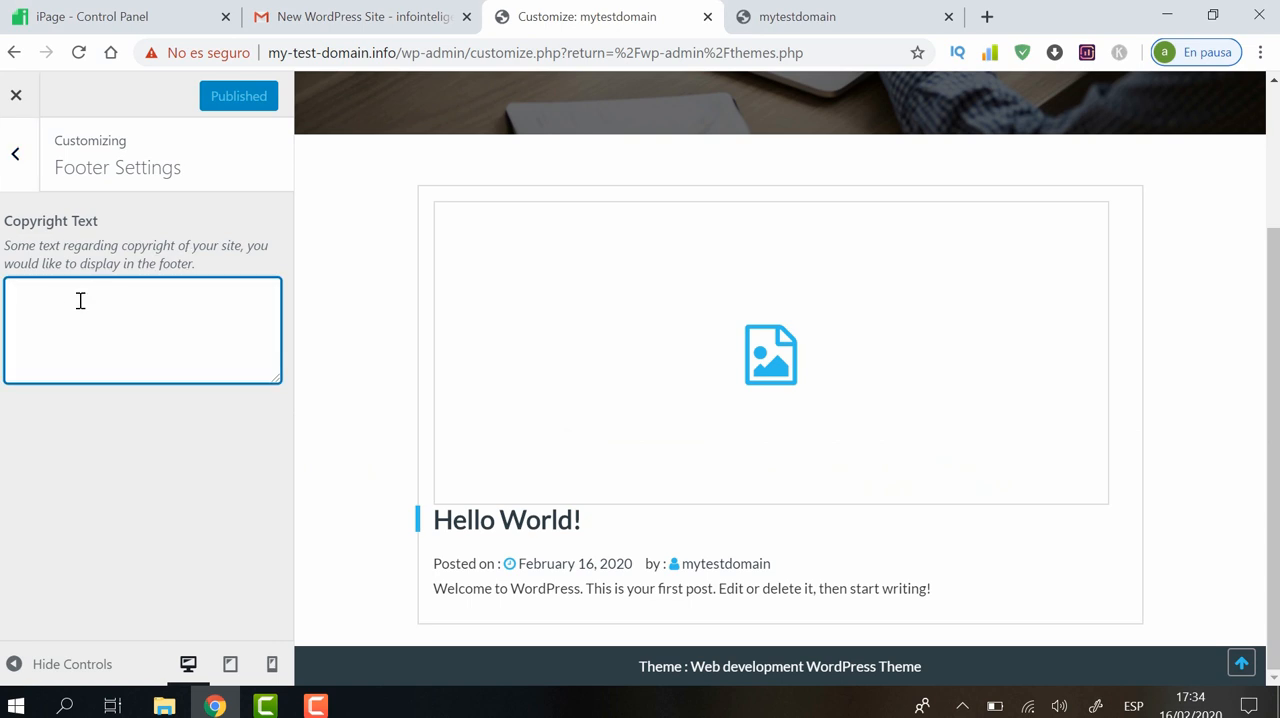
type("copy")
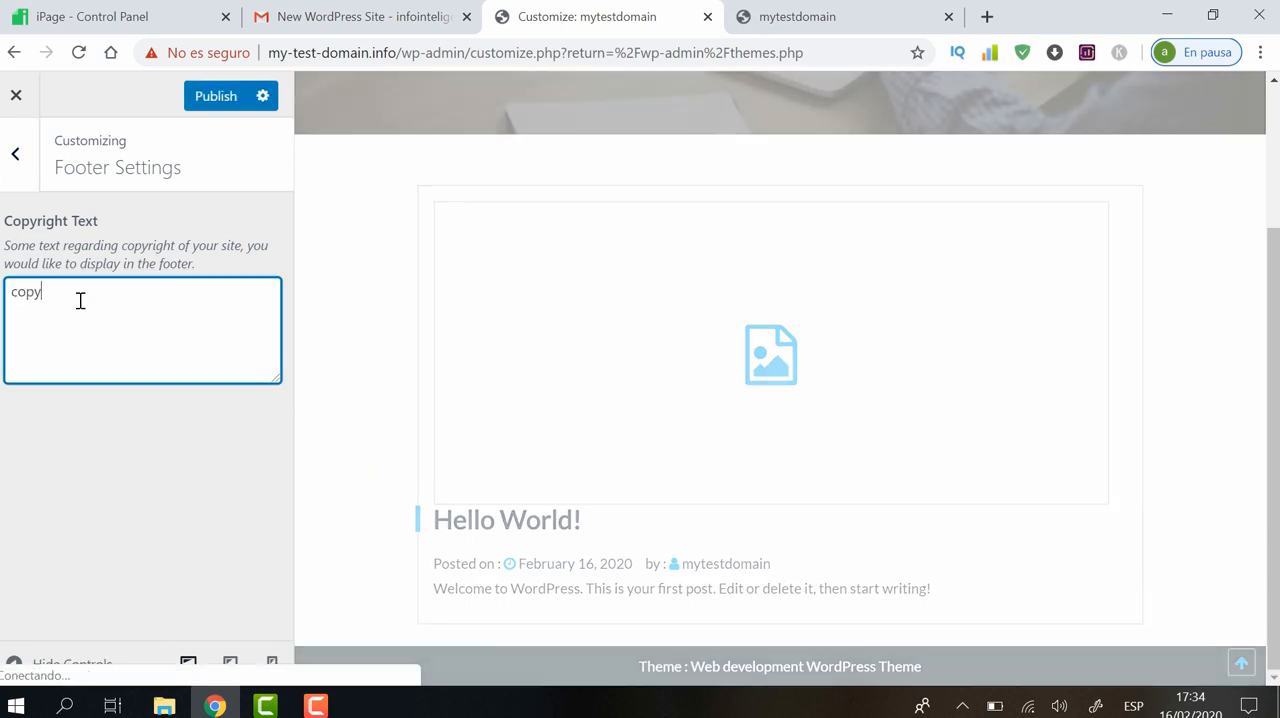
type("right 2020")
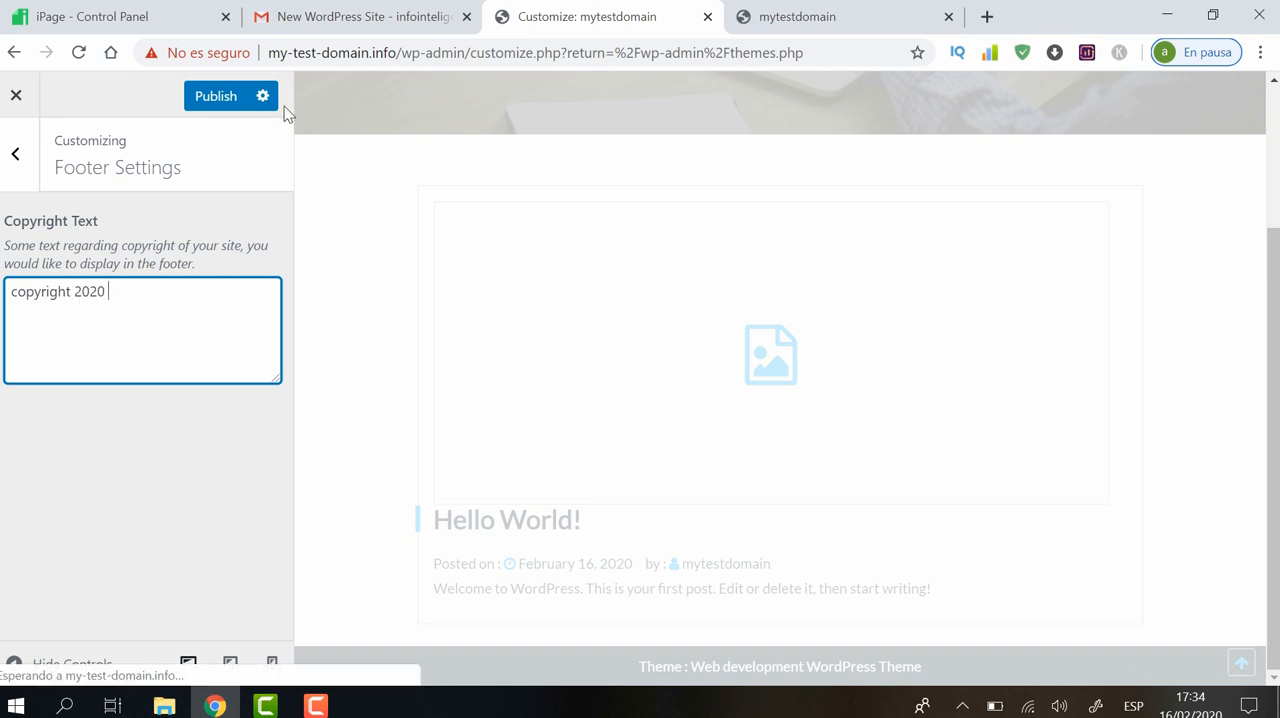
left_click(216, 98)
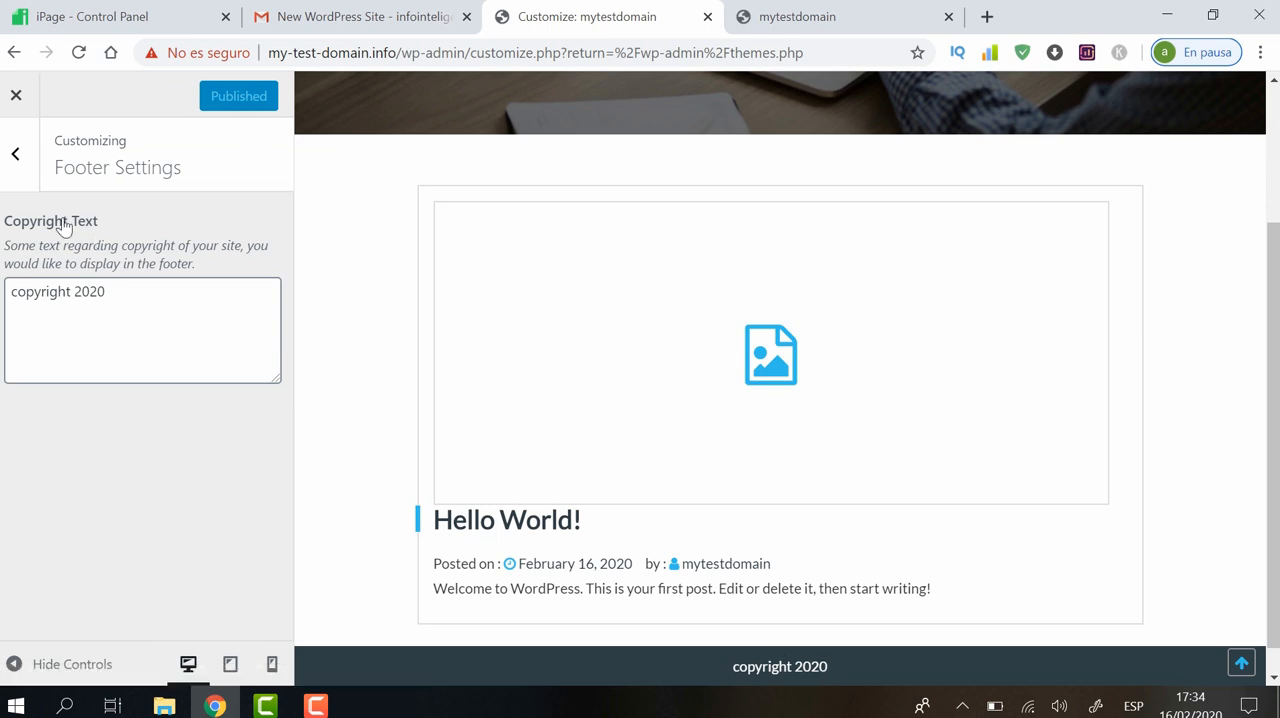
left_click(15, 154)
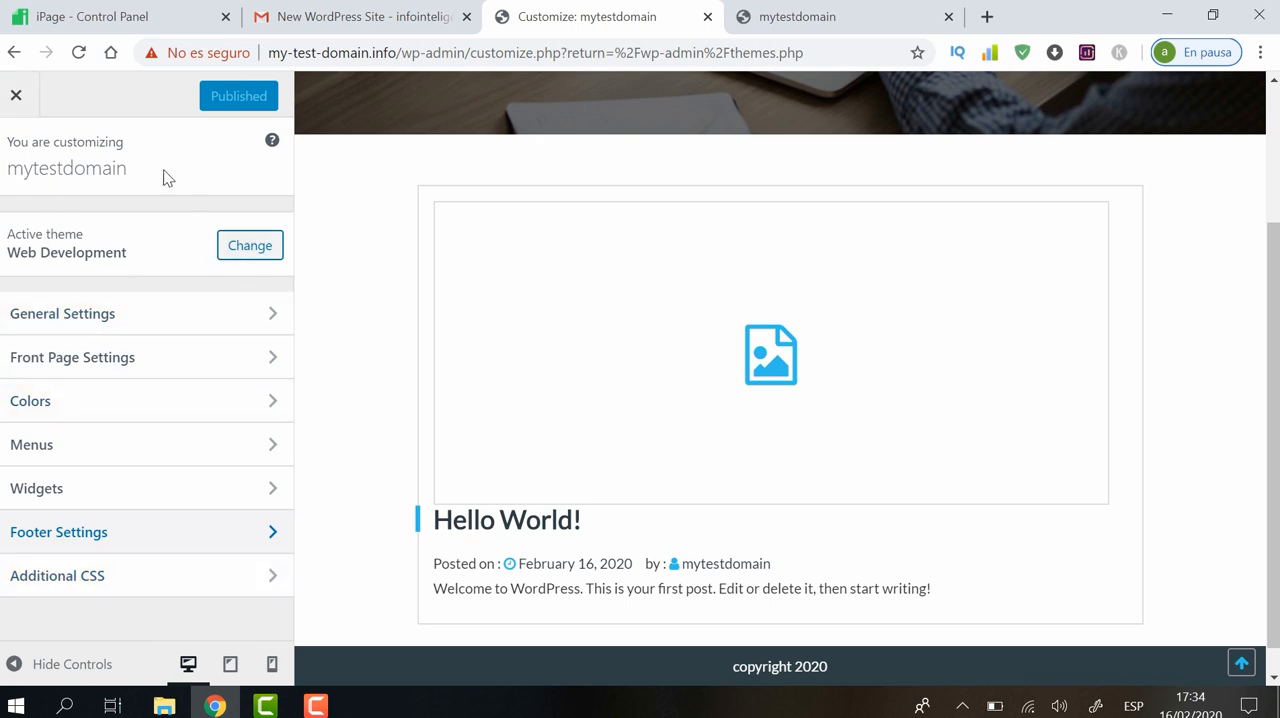
left_click(22, 103)
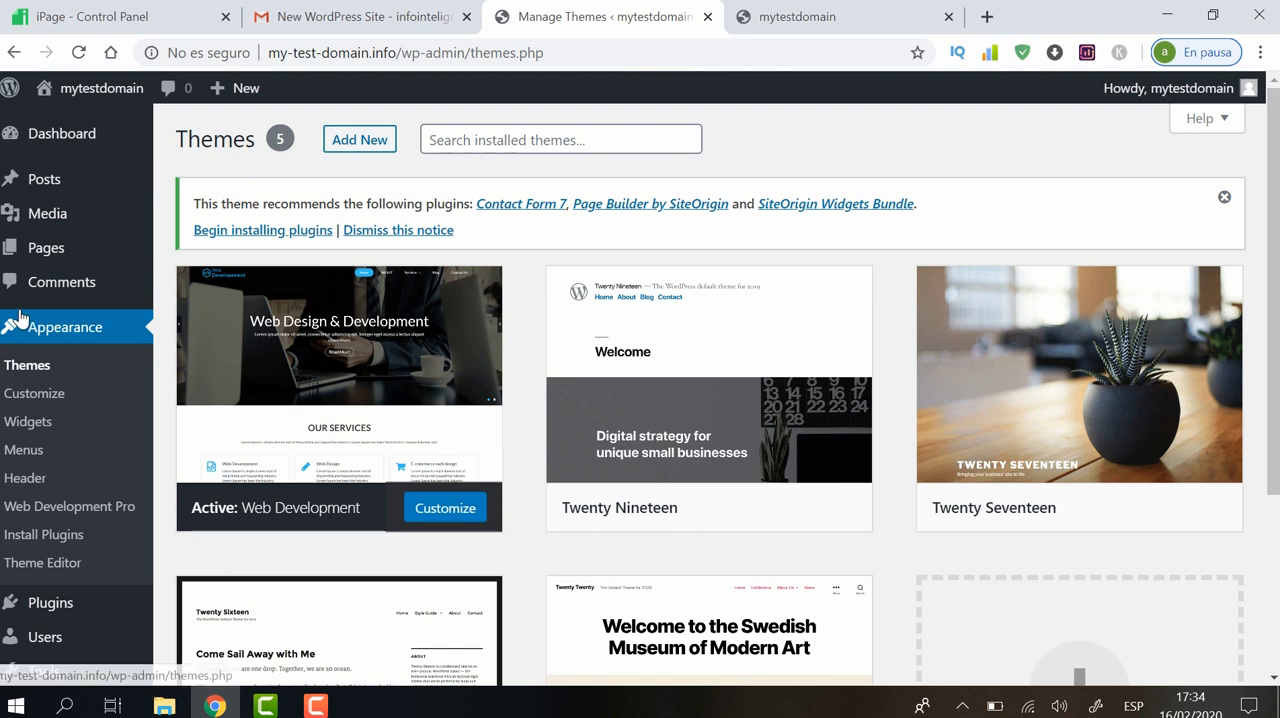
Check the live site's navigation menu and open the Sample Page for editing from the list of all pages
left_click(827, 14)
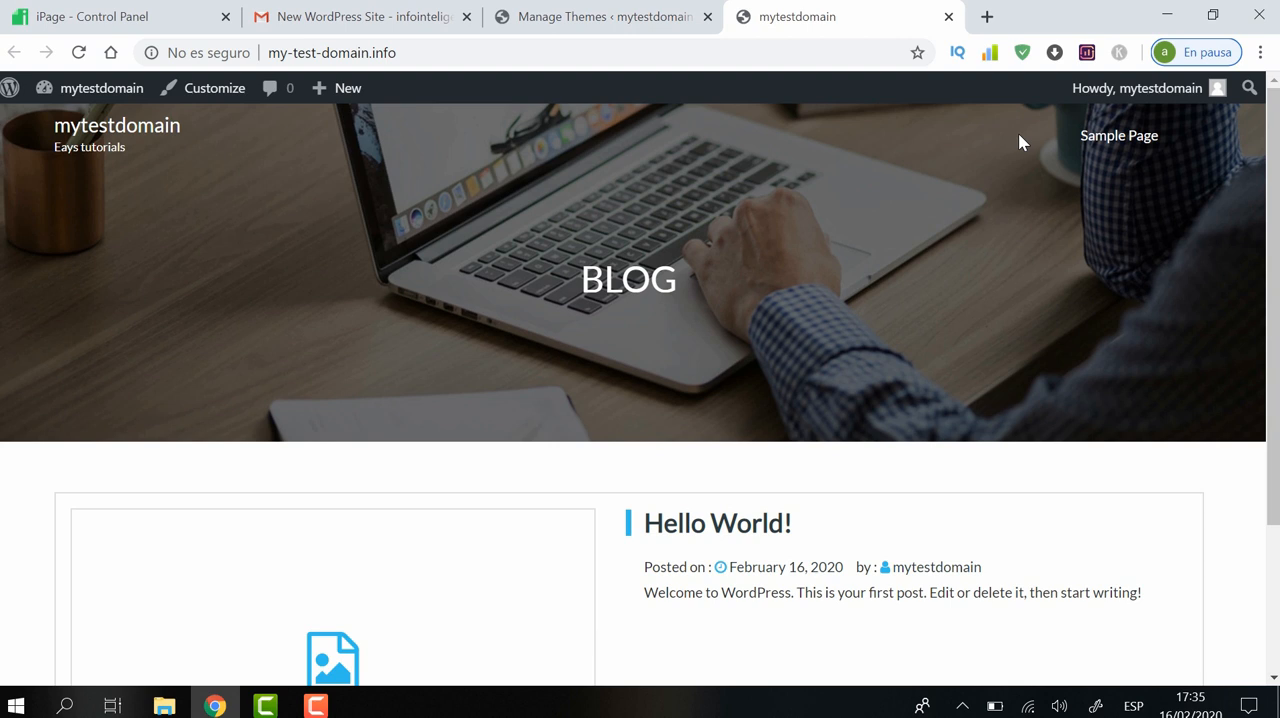
left_click(630, 14)
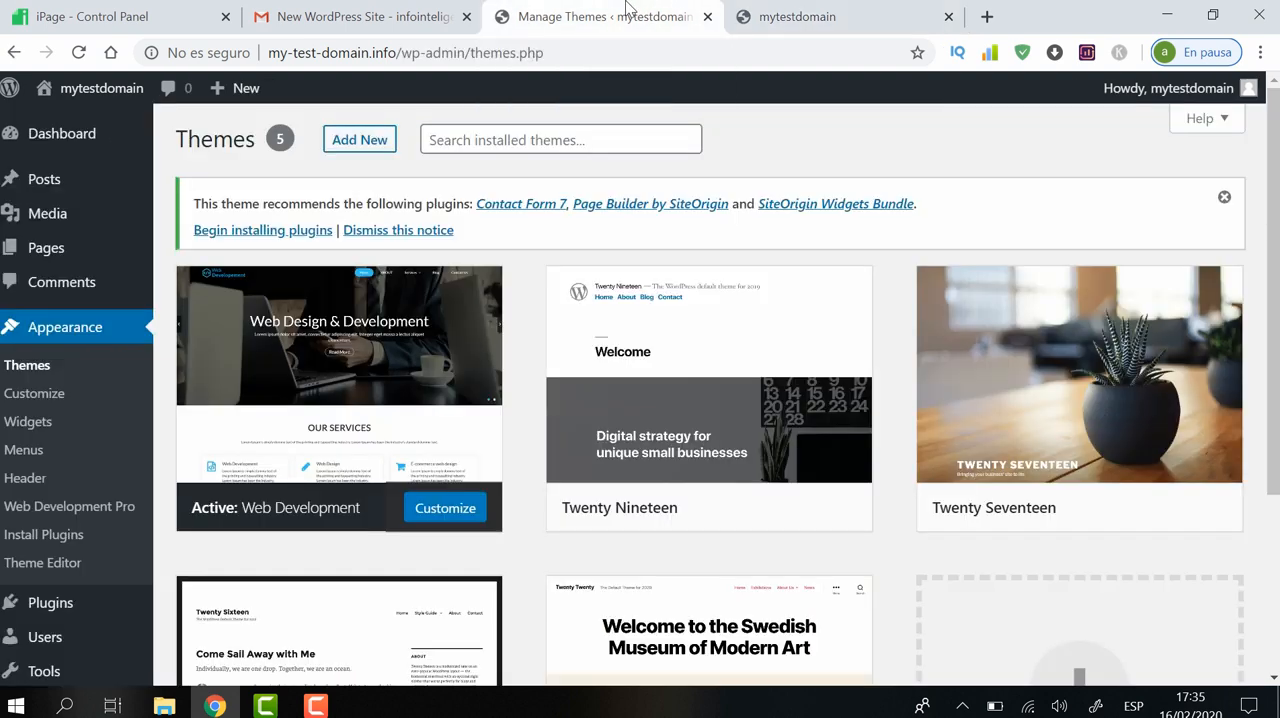
mouse_move(57, 253)
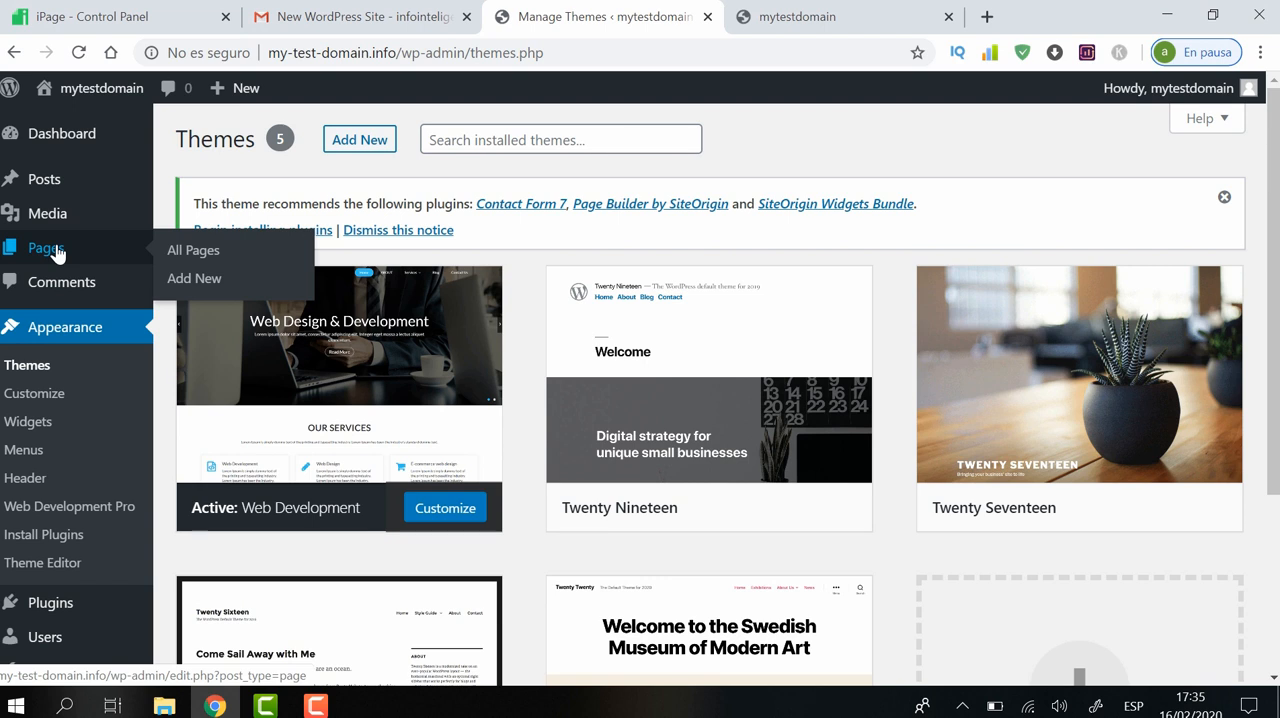
left_click(193, 252)
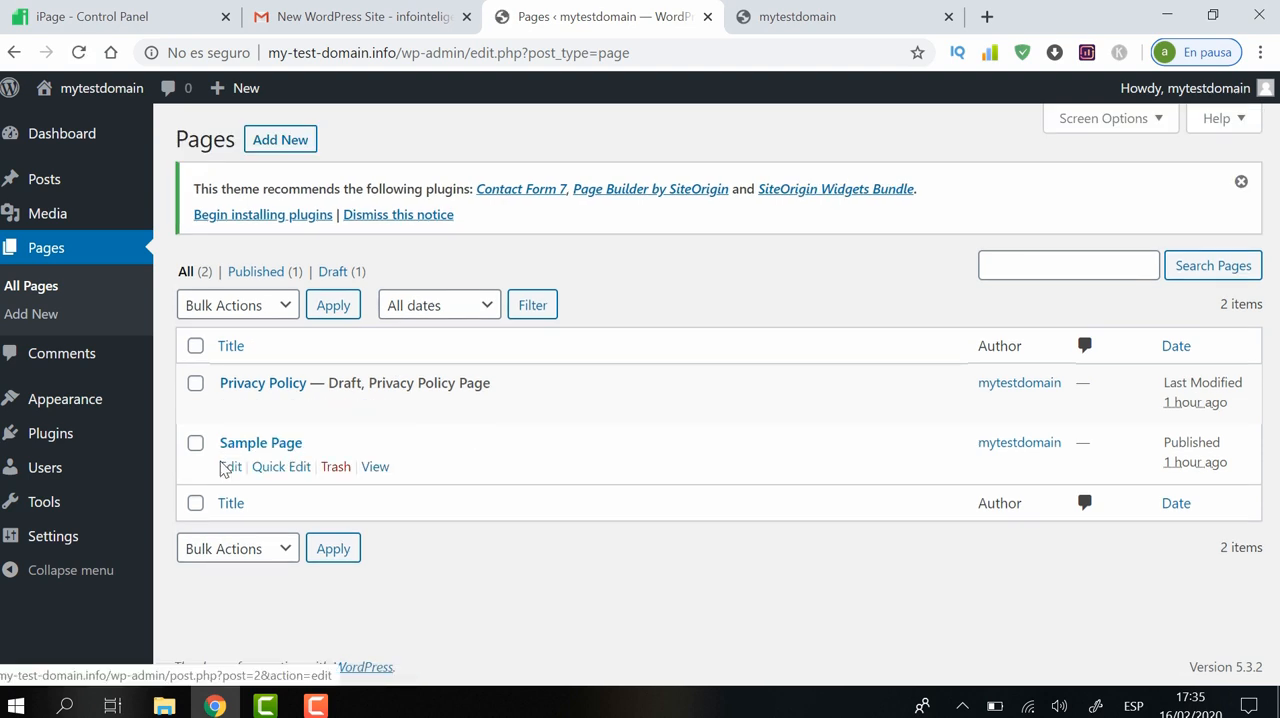
left_click(231, 467)
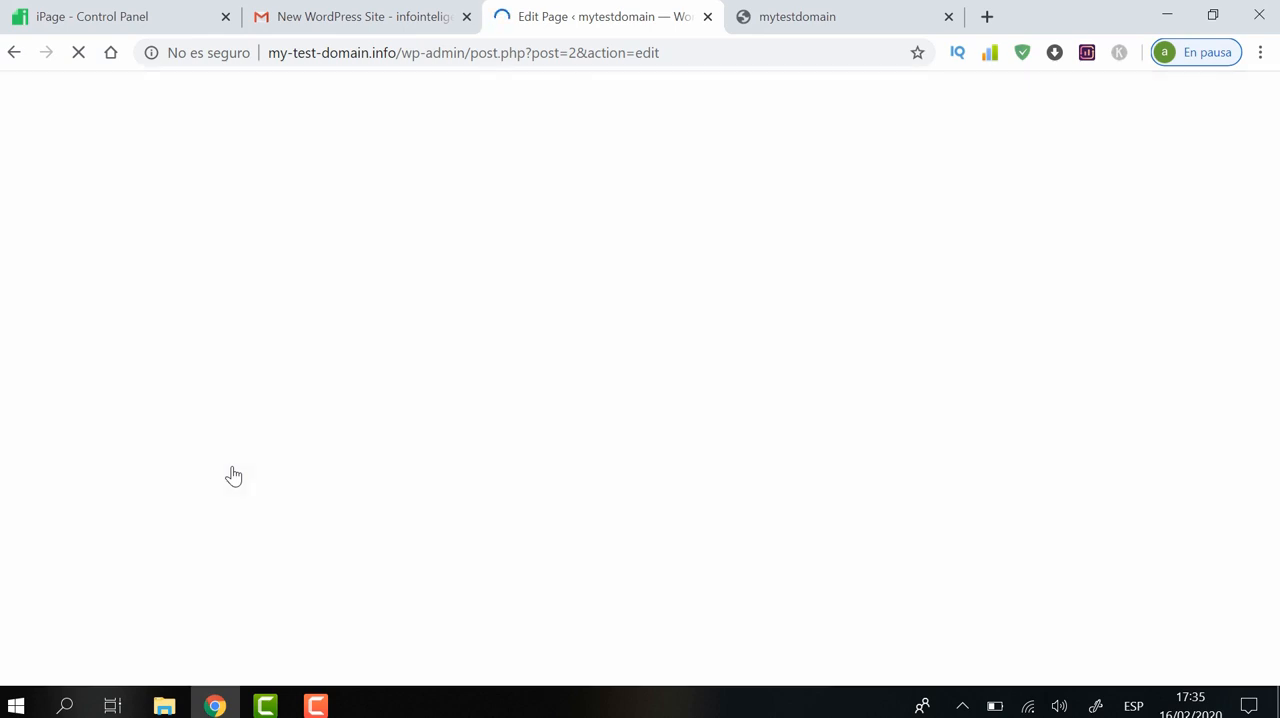
left_click(838, 24)
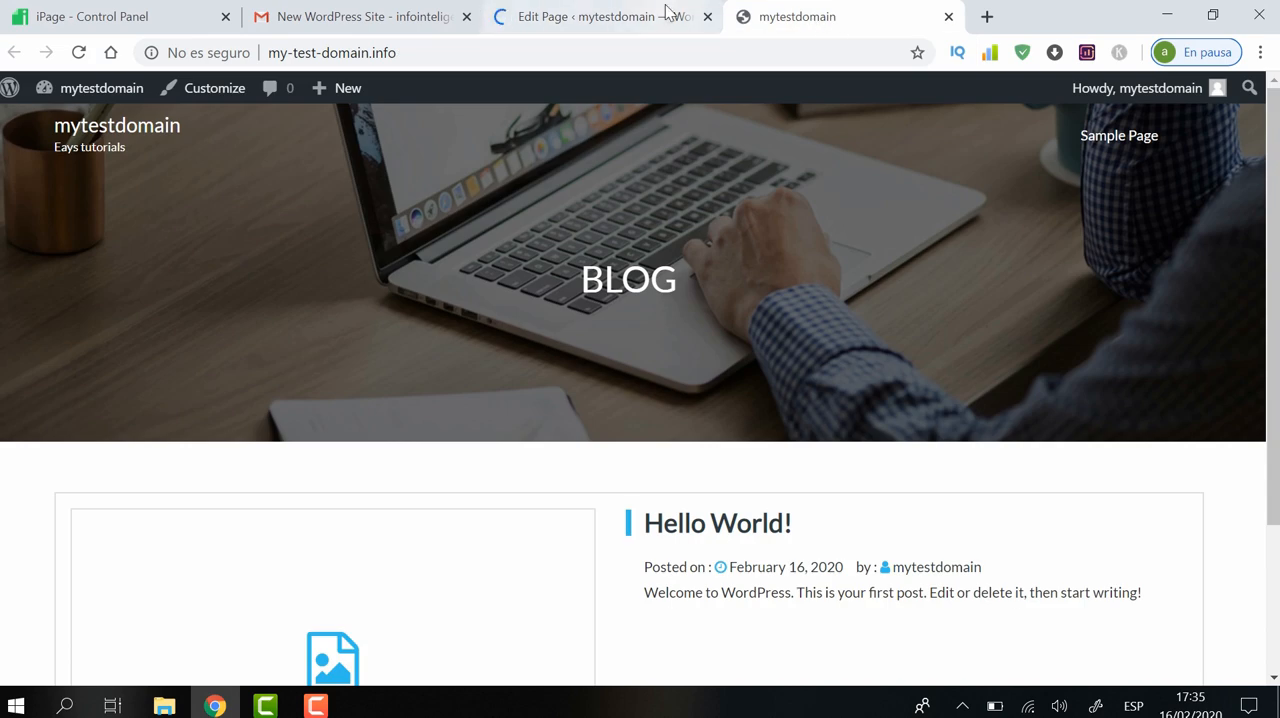
left_click(631, 14)
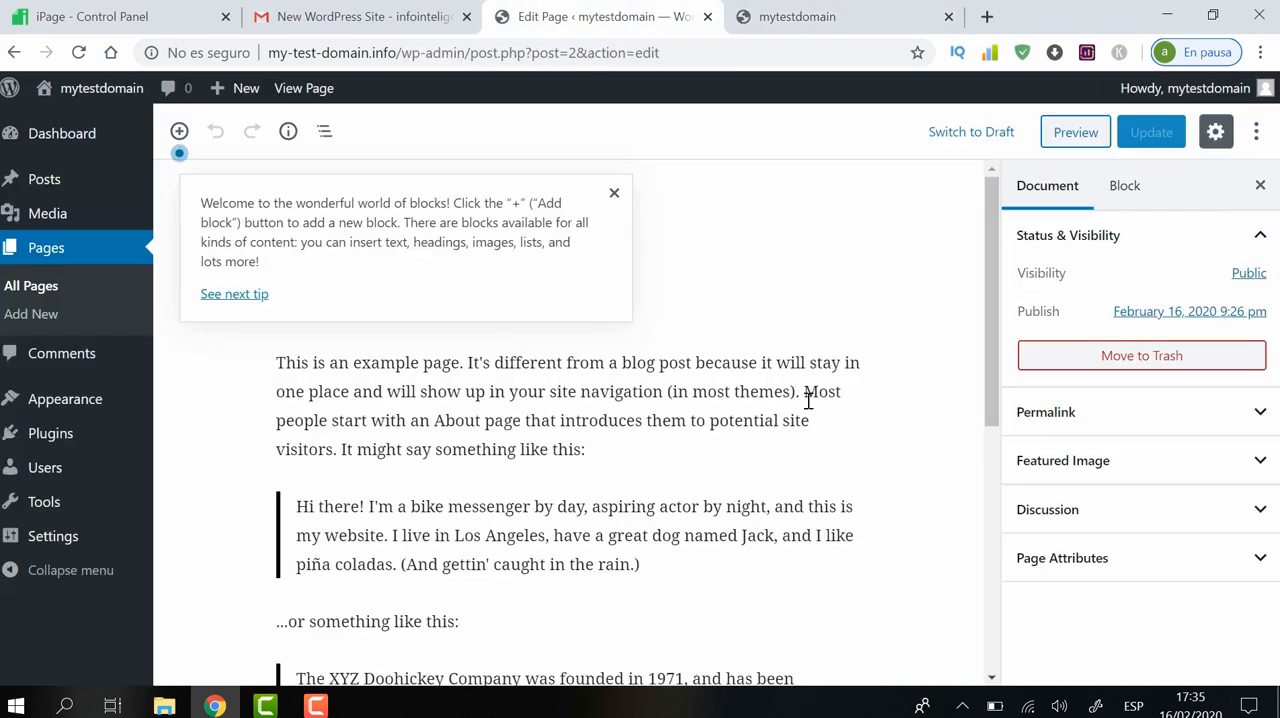
left_click_drag(988, 230, 1013, 178)
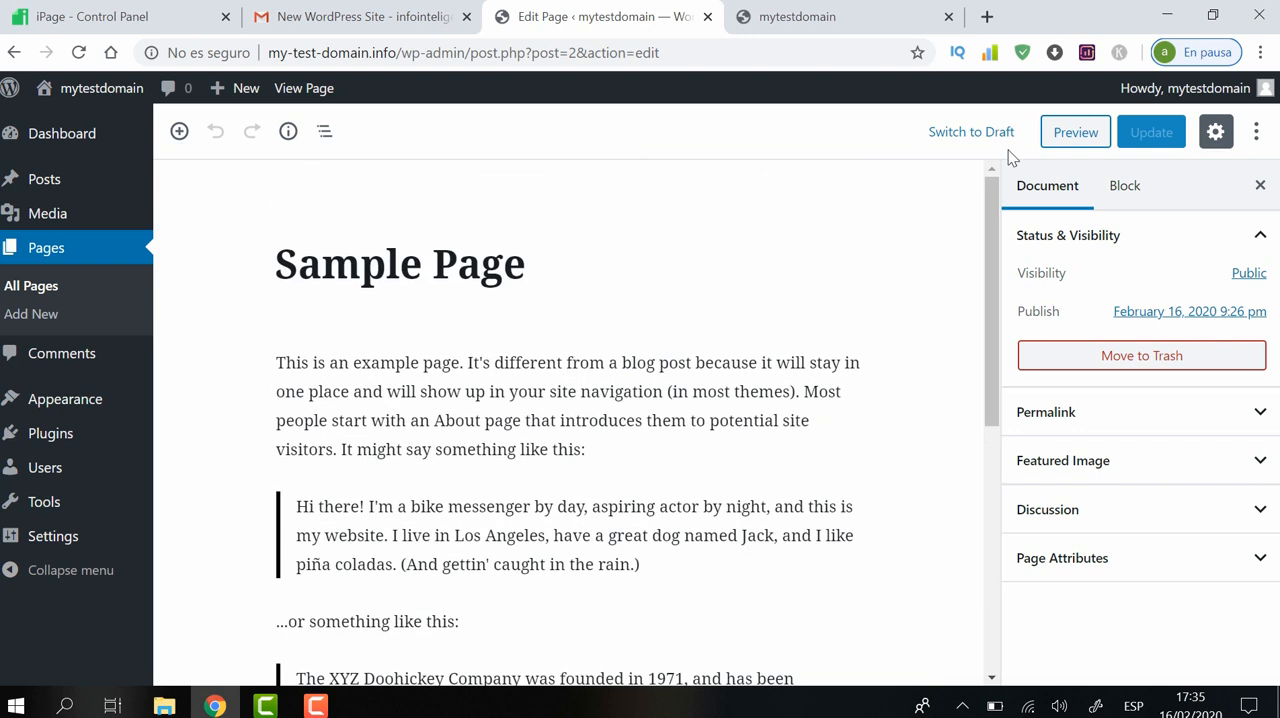
Replace the Sample Page's title with "About Us"
left_click_drag(532, 270, 287, 267)
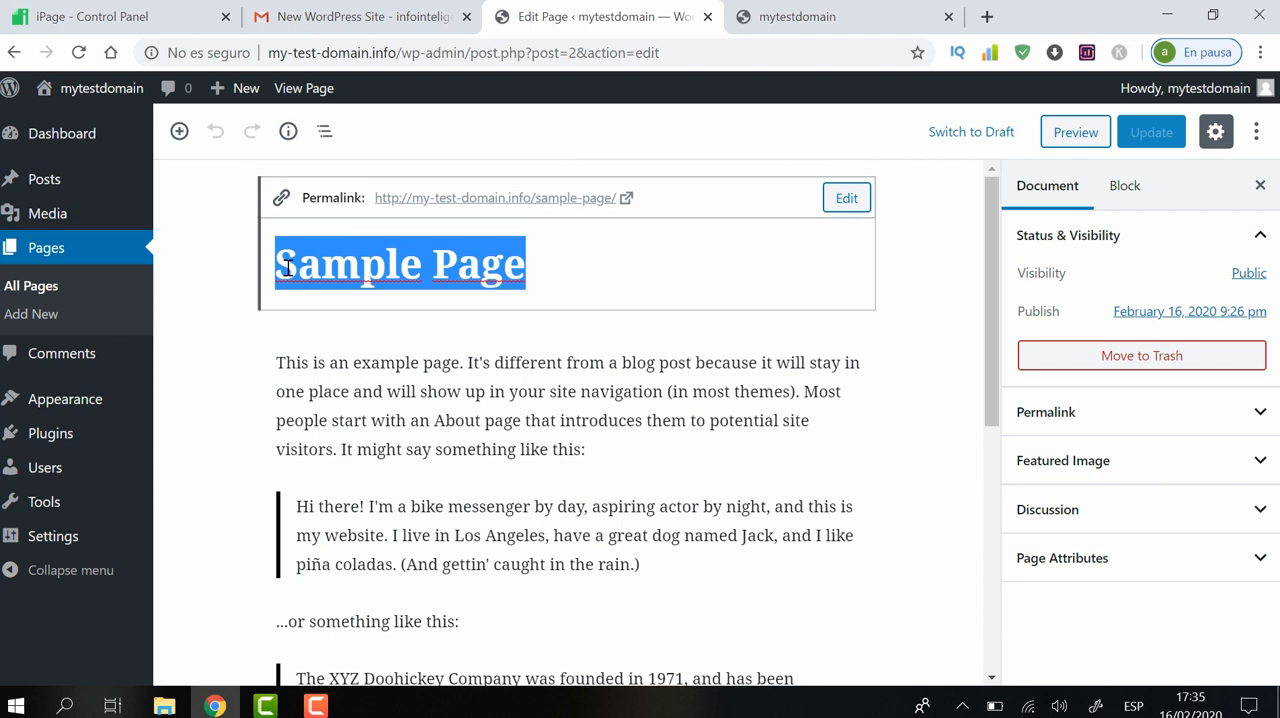
type("Abo")
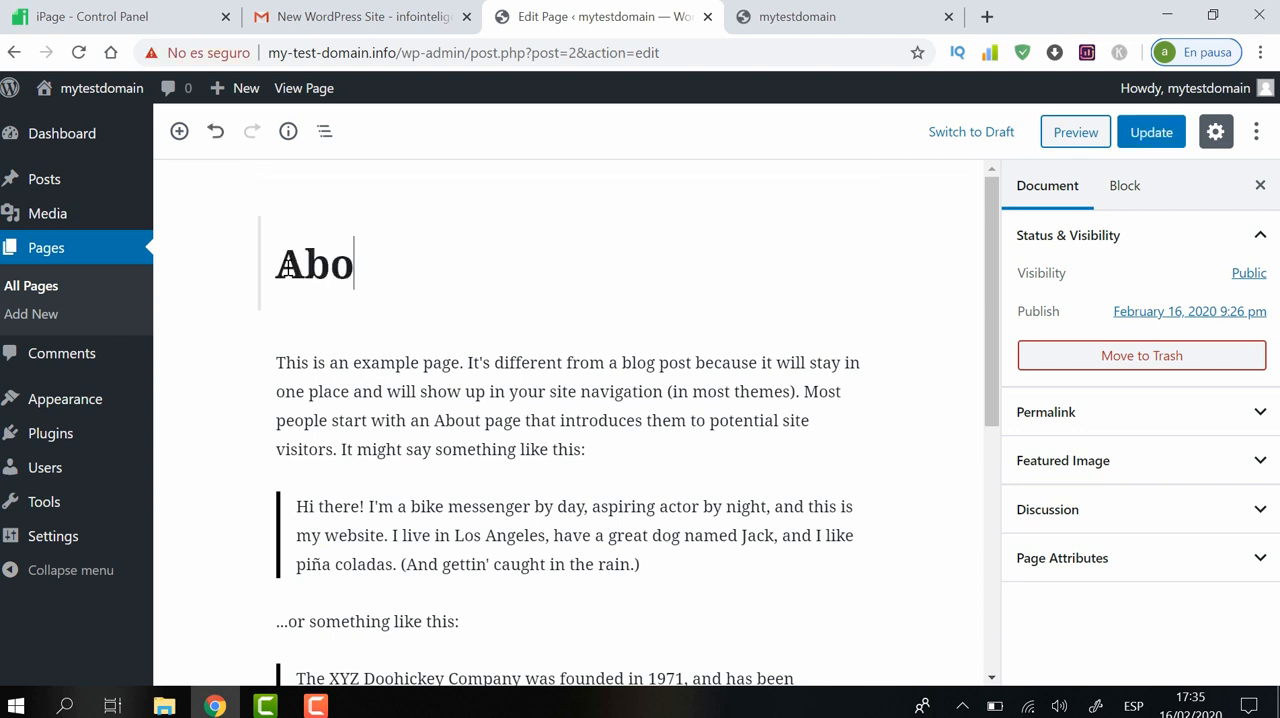
type("ut US")
key("BackSpace")
type("s")
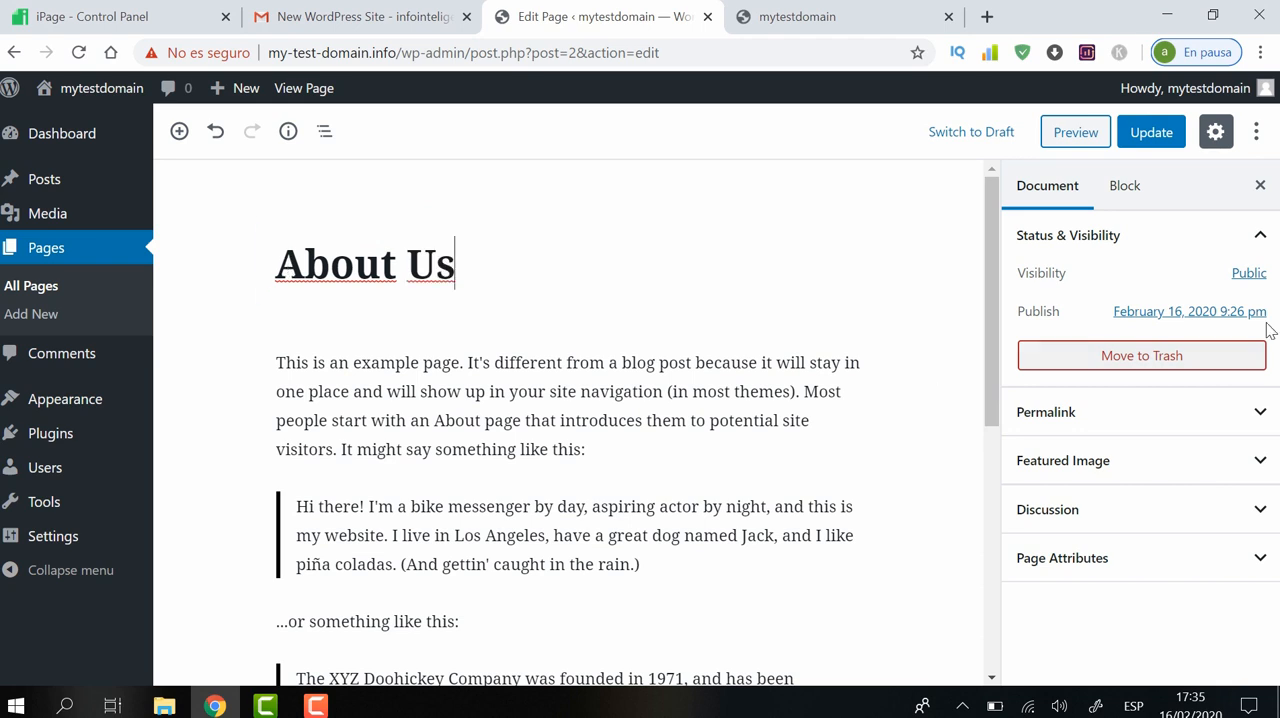
Examine the Permalink and Discussion settings of the About Us page
mouse_move(986, 328)
left_mouse_down()
mouse_move(980, 565)
mouse_move(986, 310)
left_mouse_up()
left_click(1241, 414)
left_click(1241, 414)
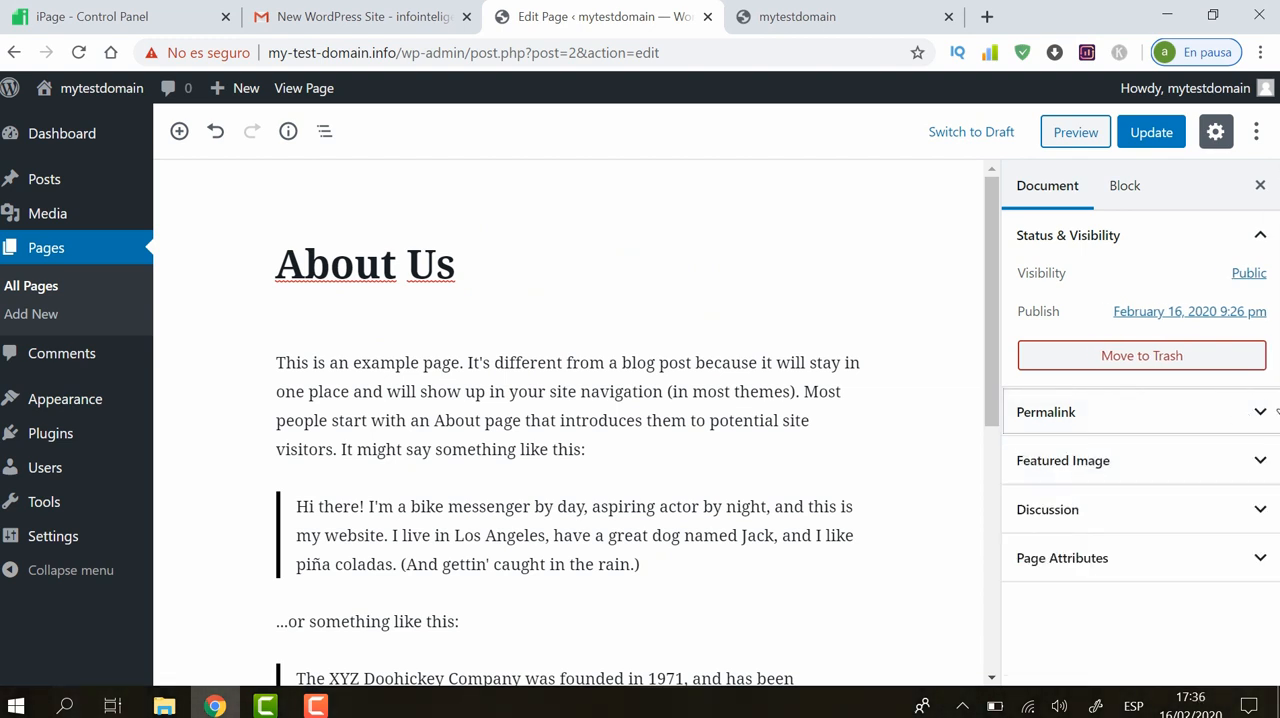
left_click(1260, 522)
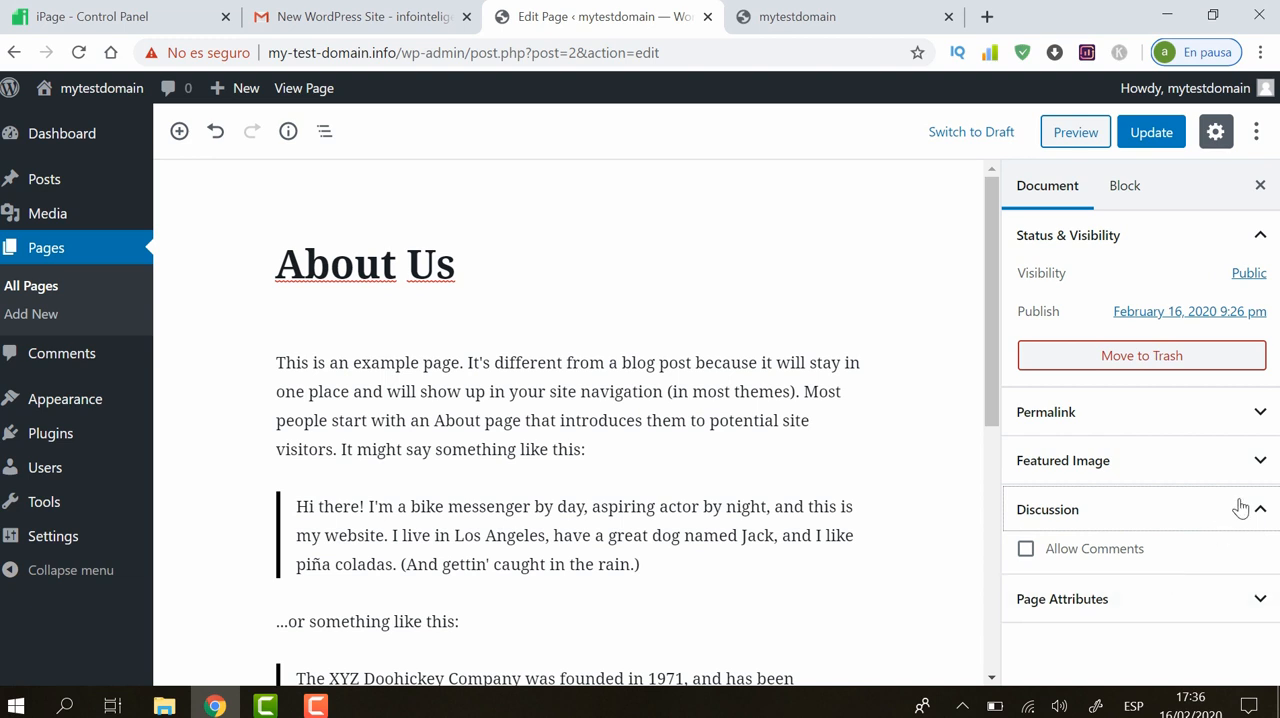
left_click(1260, 510)
Review the Page Attributes of the About Us page, keep the Default template and update the page
left_click(1259, 560)
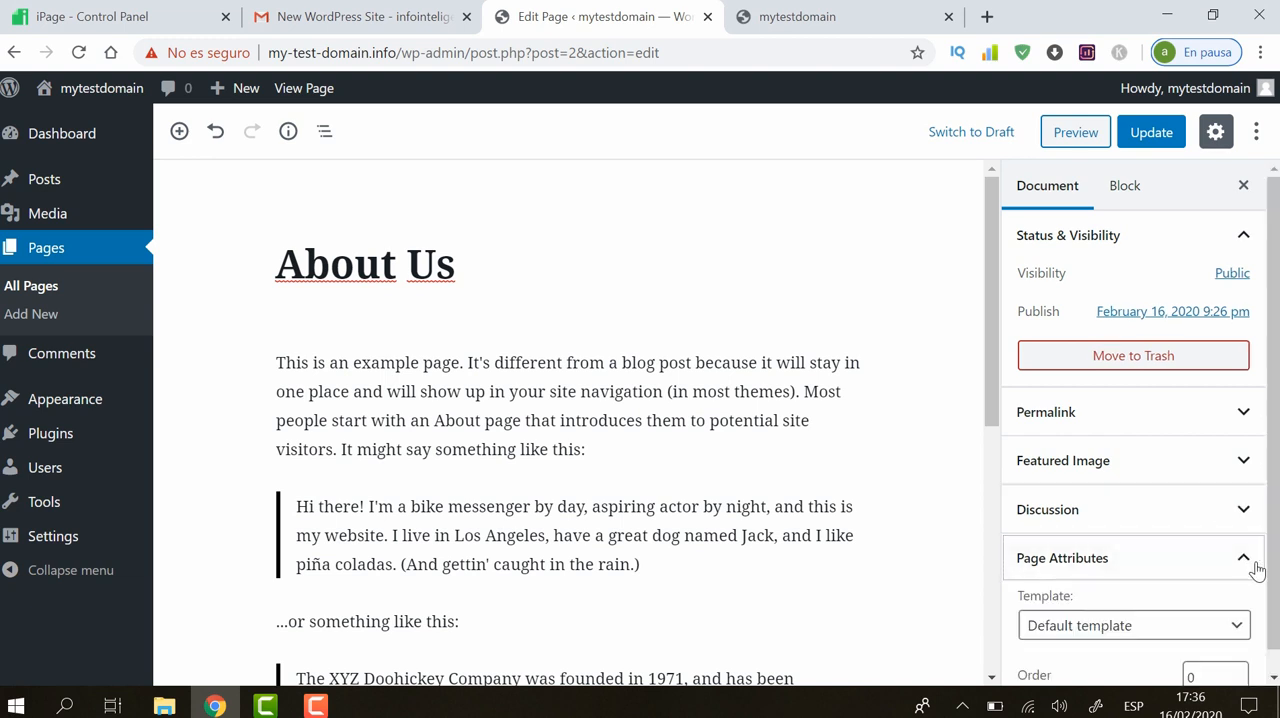
scroll(1277, 487, "down", 1)
left_click(1206, 652)
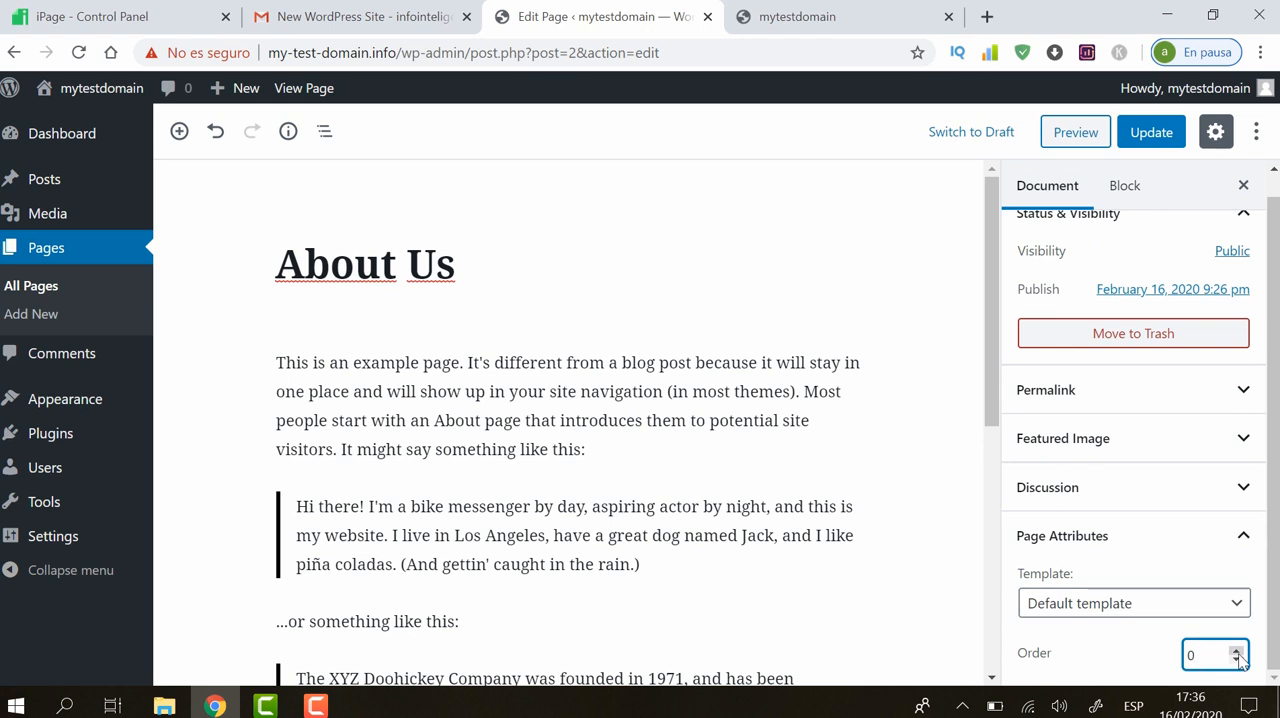
left_click(1237, 608)
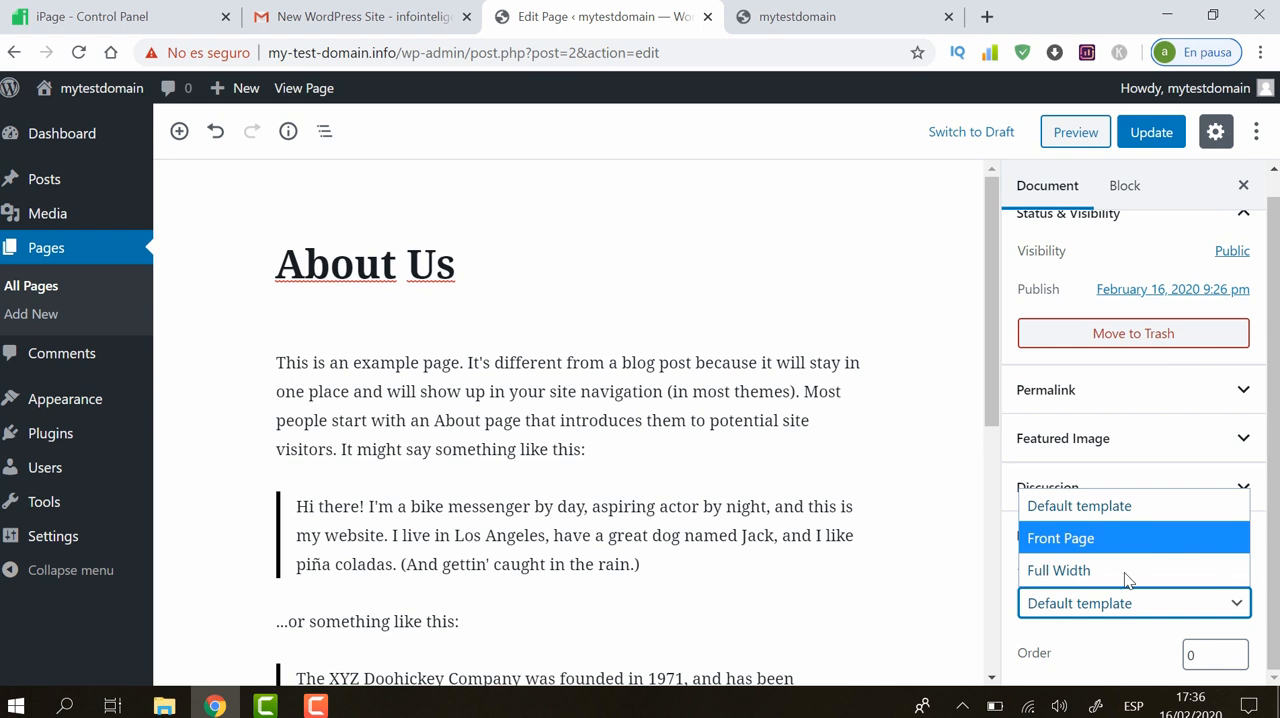
left_click(1122, 500)
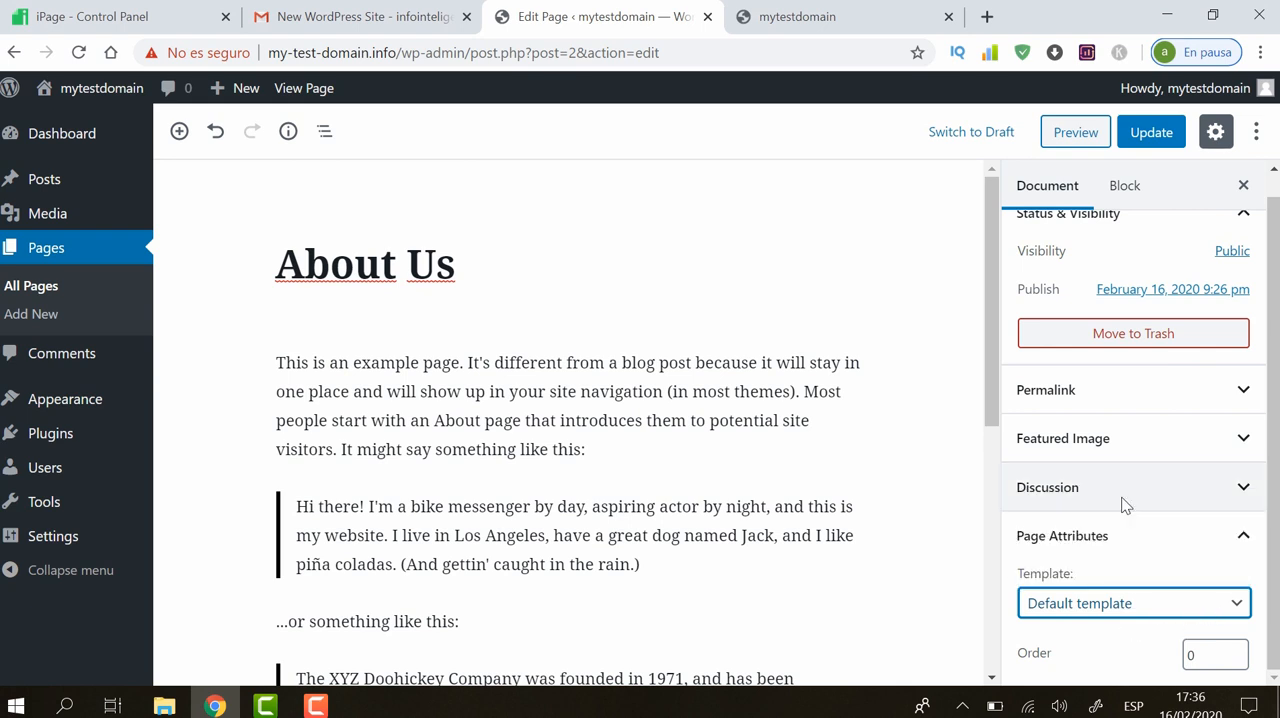
mouse_move(1276, 326)
left_mouse_down()
mouse_move(1277, 303)
mouse_move(1277, 325)
left_mouse_up()
left_click(1150, 134)
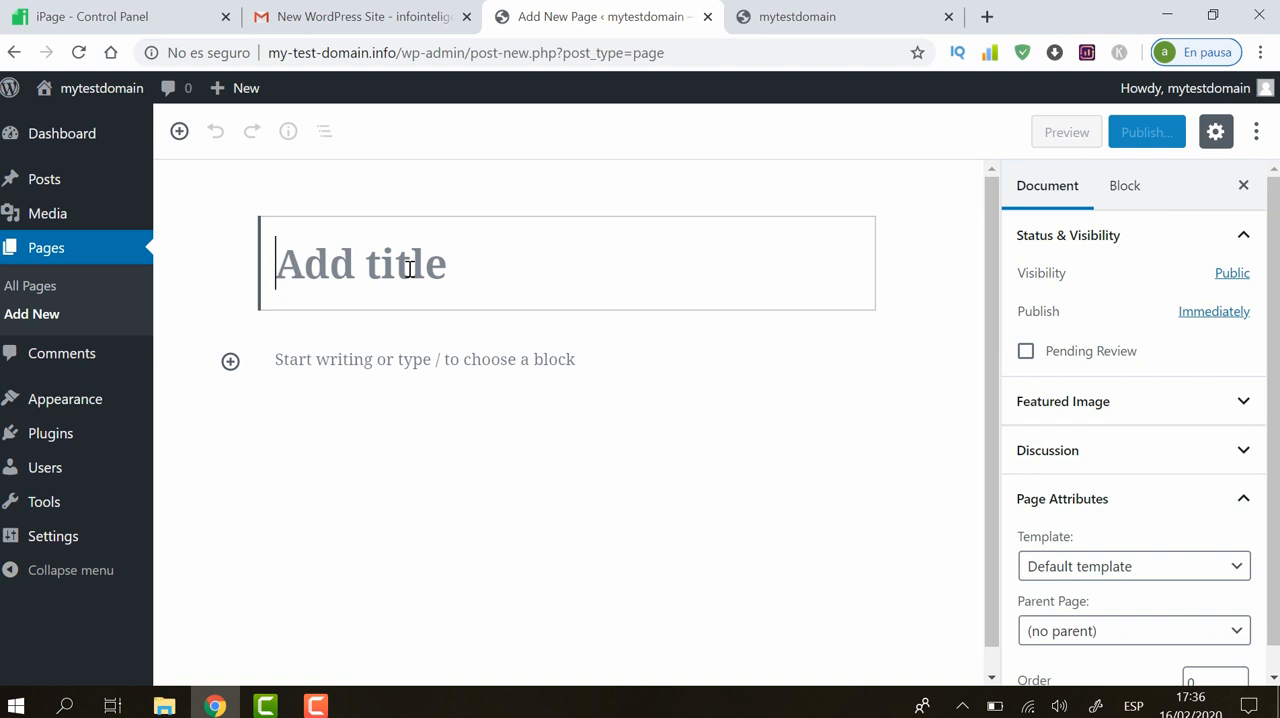
Create a new page titled "Services" with the placeholder paragraph "alshalsjhasl alskjal skjals kjalsk jalksj lakjs lakj slakj"
type("Services")
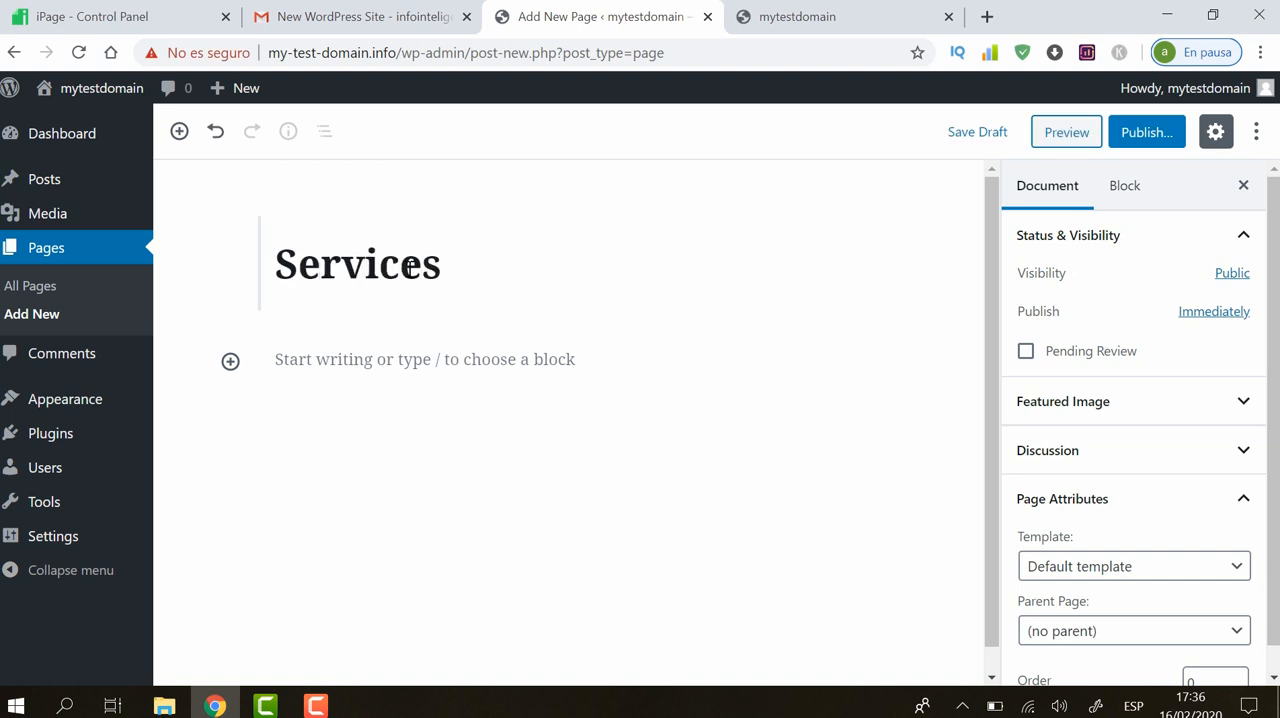
left_click(339, 360)
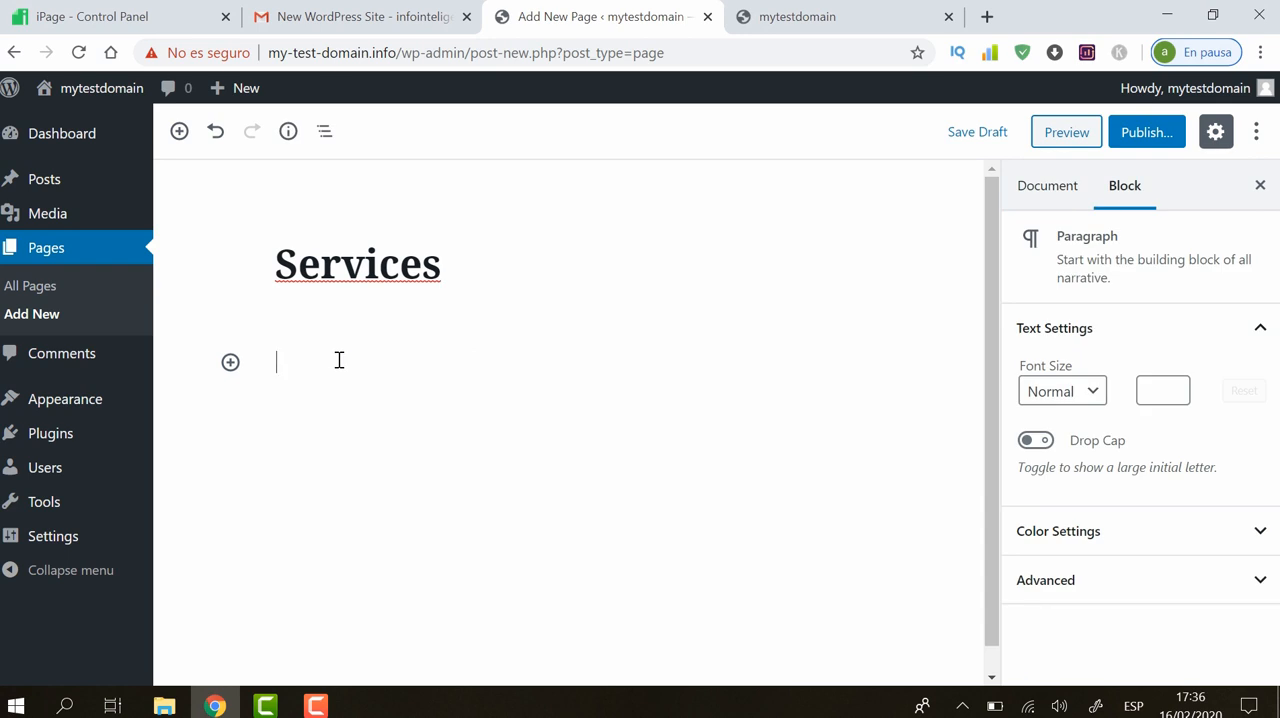
type("alshalsjlasl alskjal skjal")
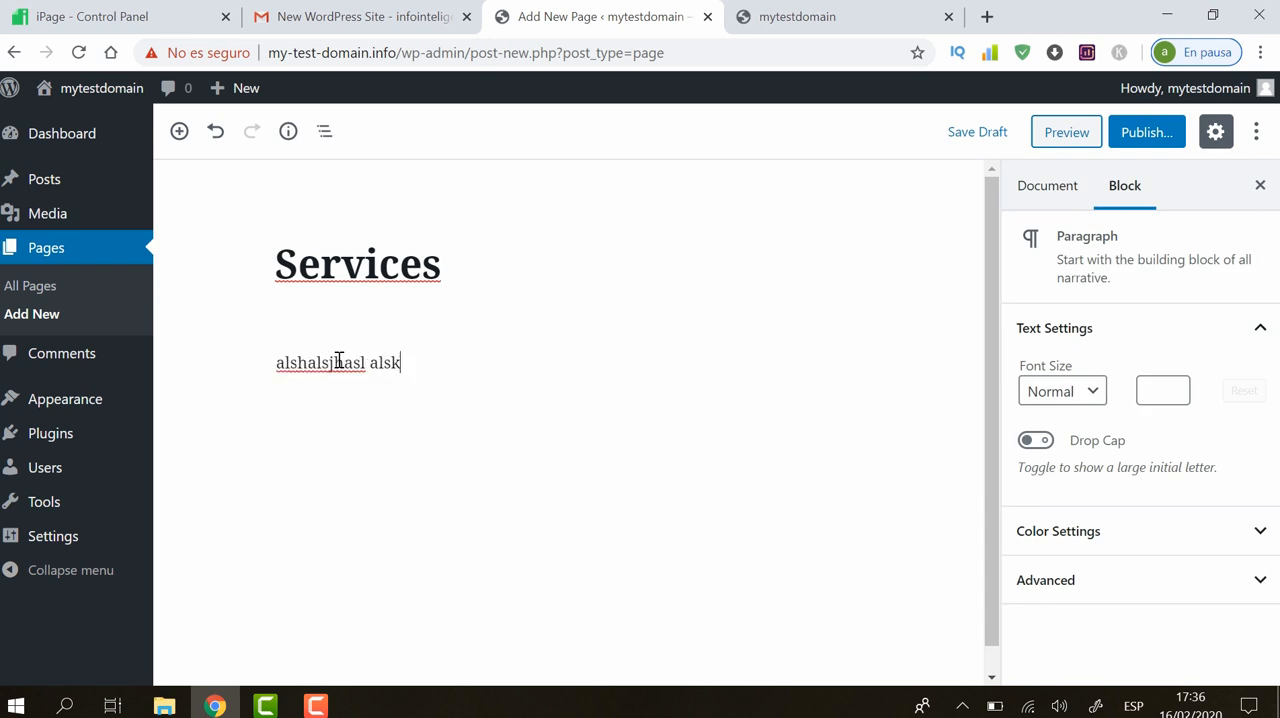
type("s kjalsk jalksj lakjs lakj slakj")
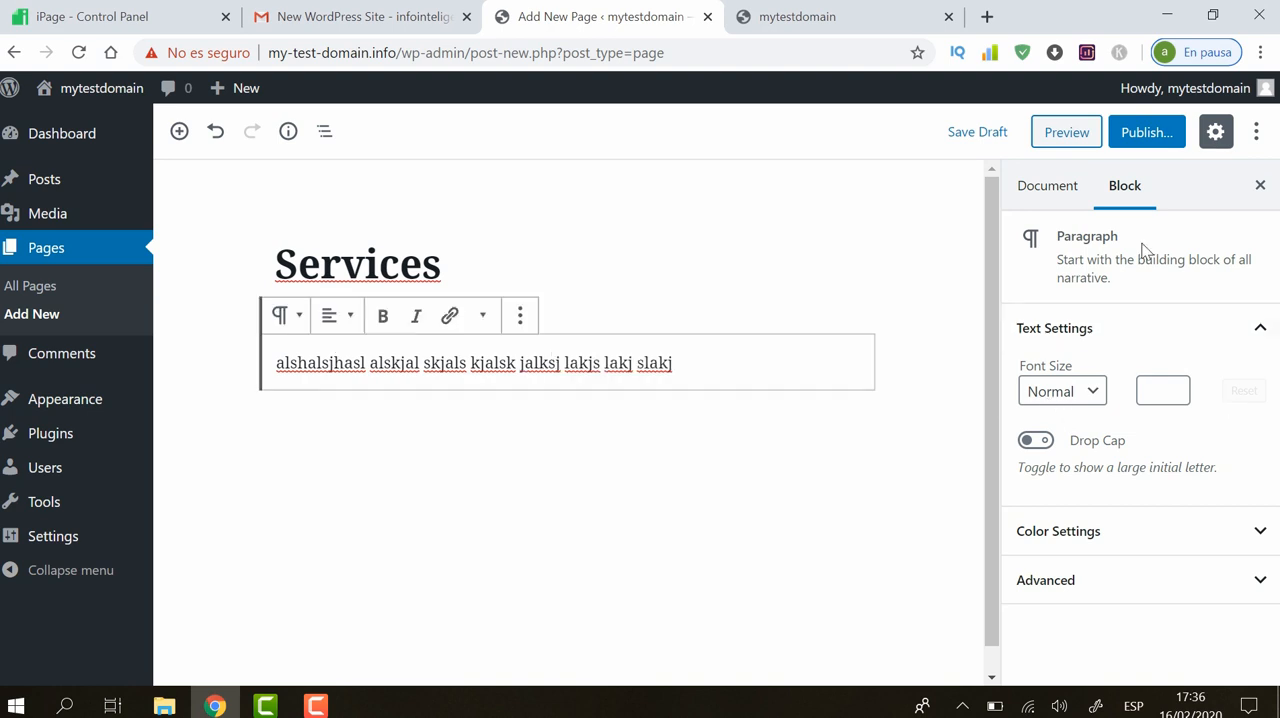
Review the Services page's document settings and publish the page
left_click(1058, 188)
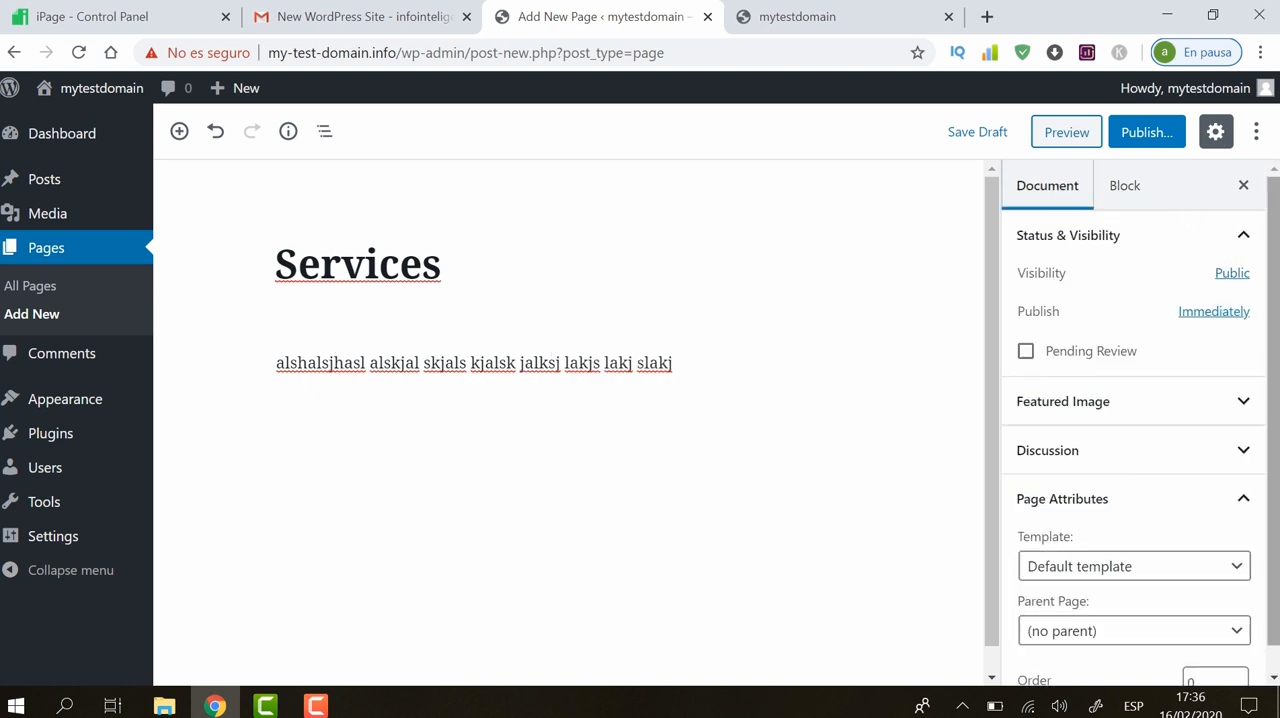
scroll(1275, 295, "down", 1)
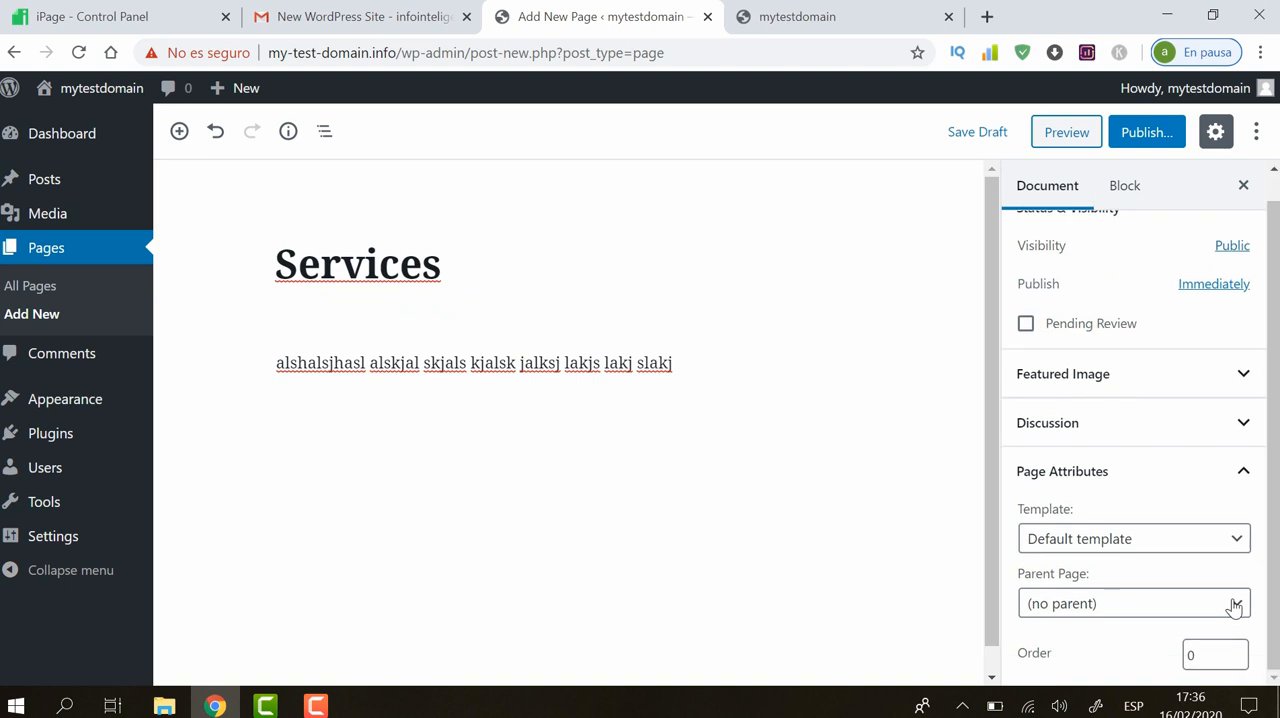
scroll(1140, 440, "up", 1)
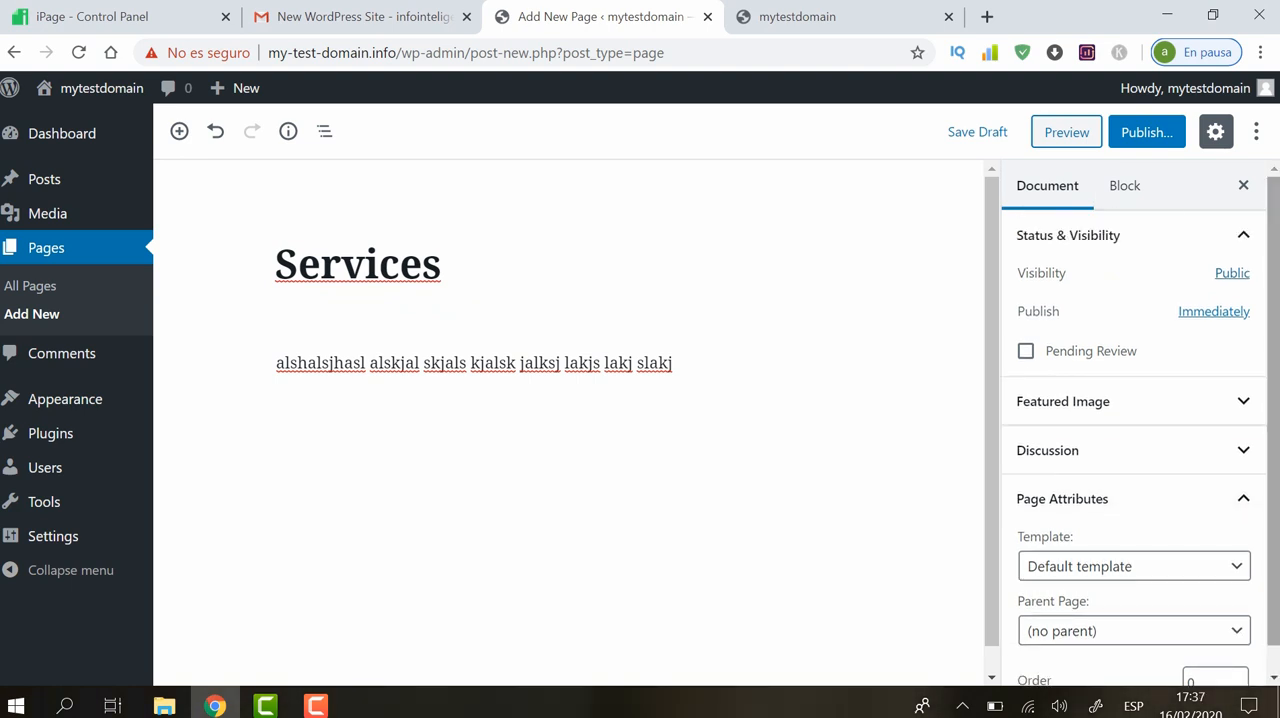
left_click(1144, 133)
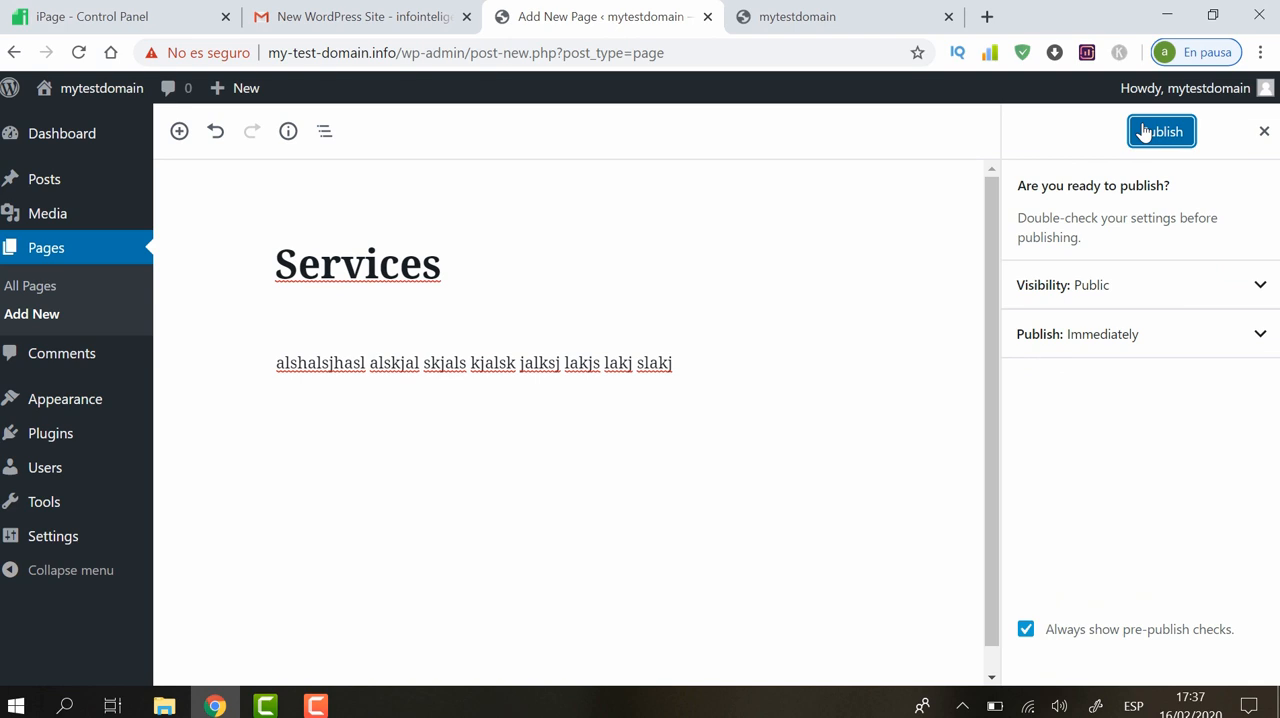
left_click(1152, 132)
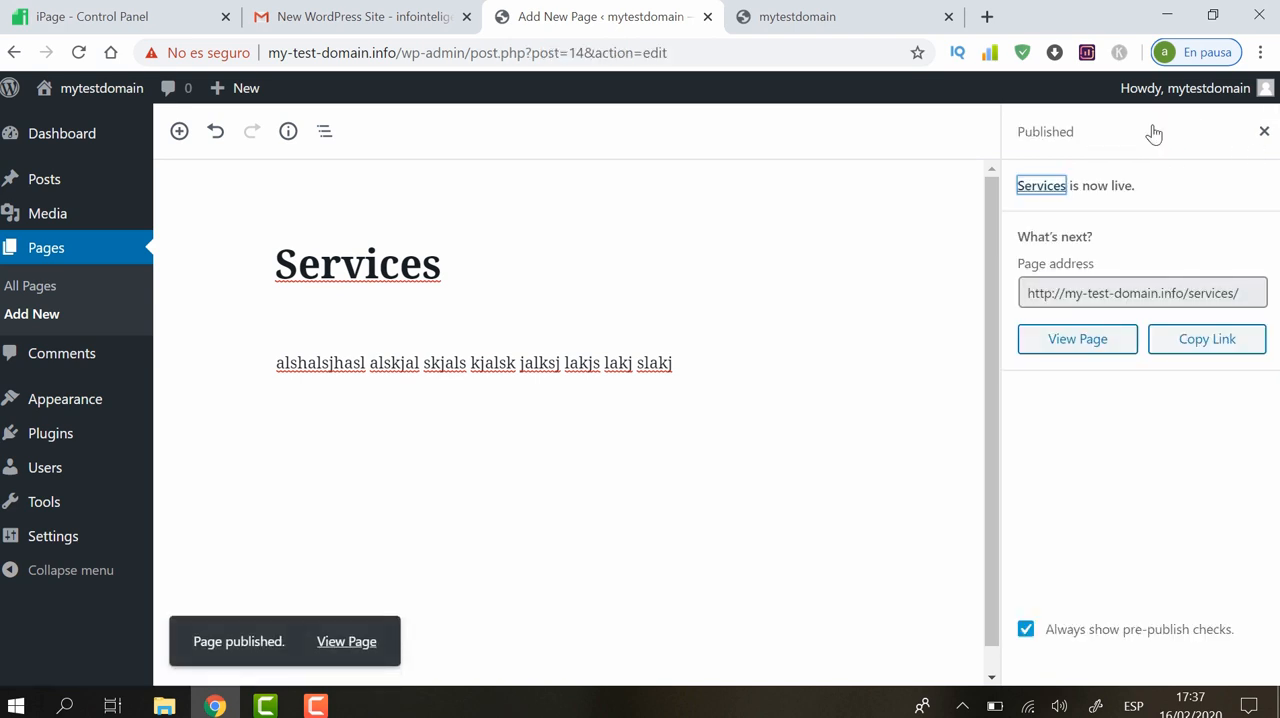
Add another new page titled "Contact Us" with the placeholder paragraph "lkhsdlksjdhlksdhlksd lskdh lskdh s"
left_click(38, 316)
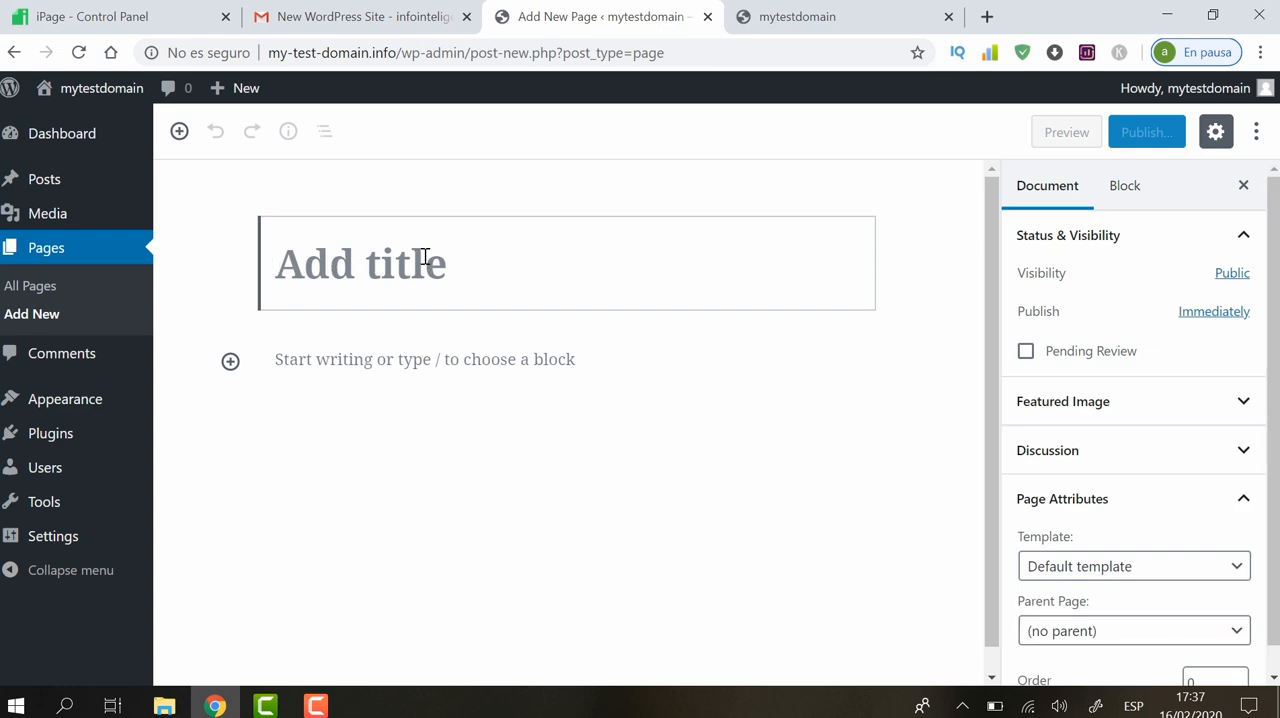
type("Contact")
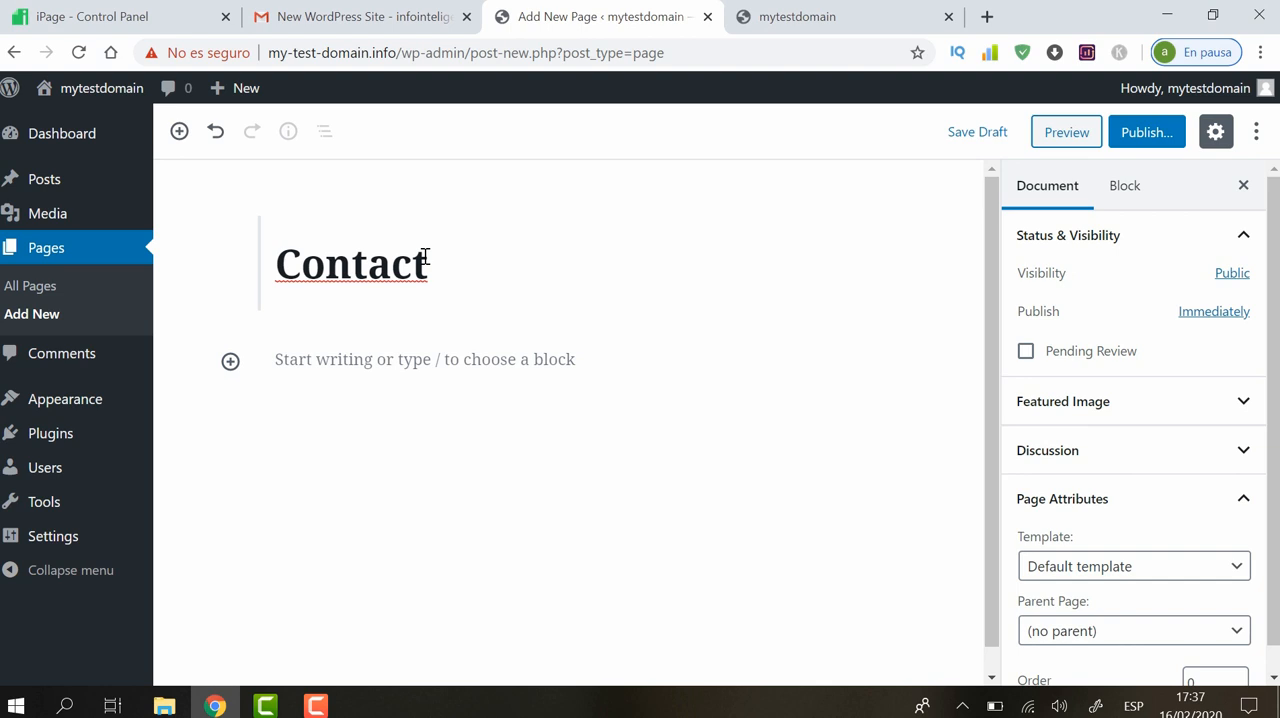
type(" US")
key("BackSpace")
type("s")
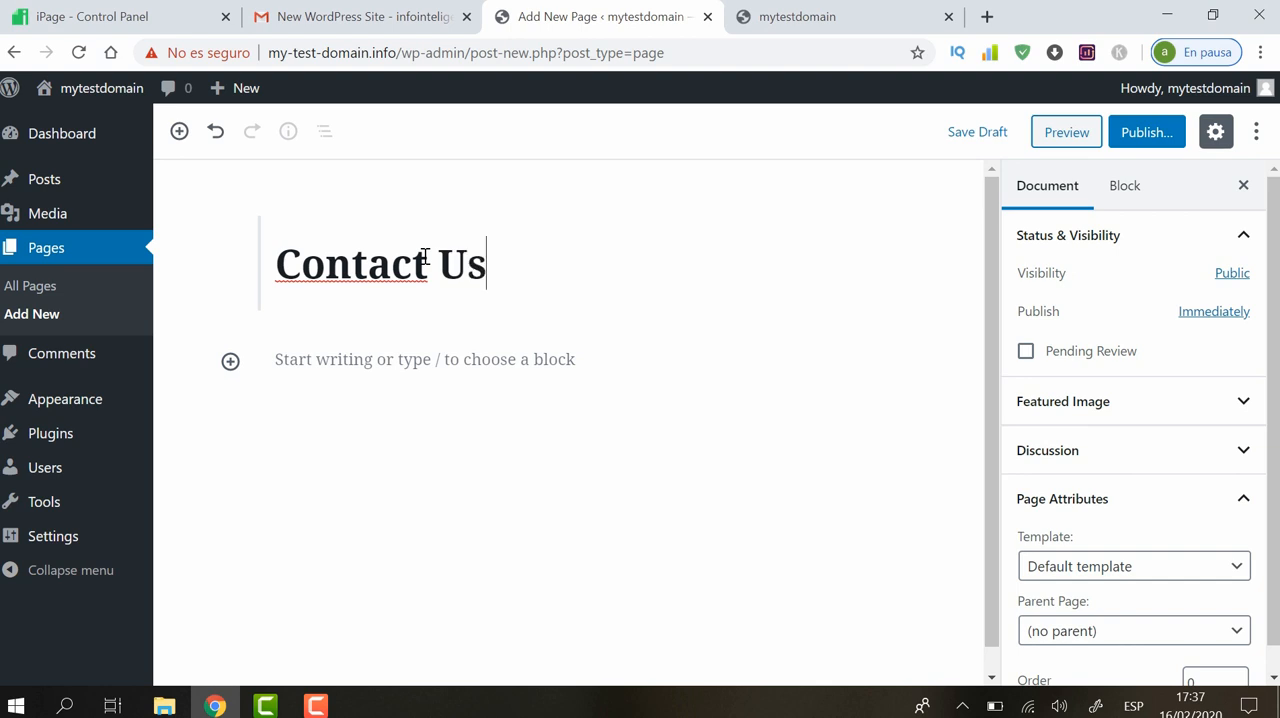
left_click(443, 364)
type("lkhsdlksjdhlksdhlksd lskdh lskdh ")
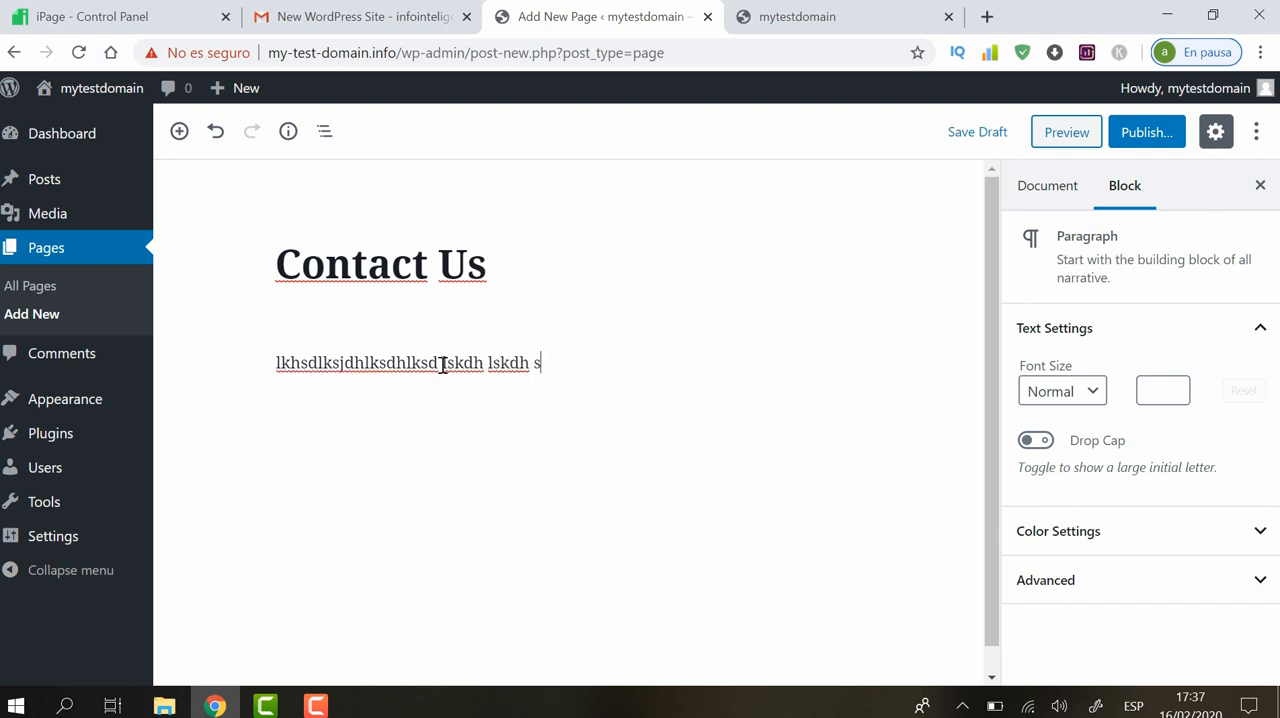
type("s")
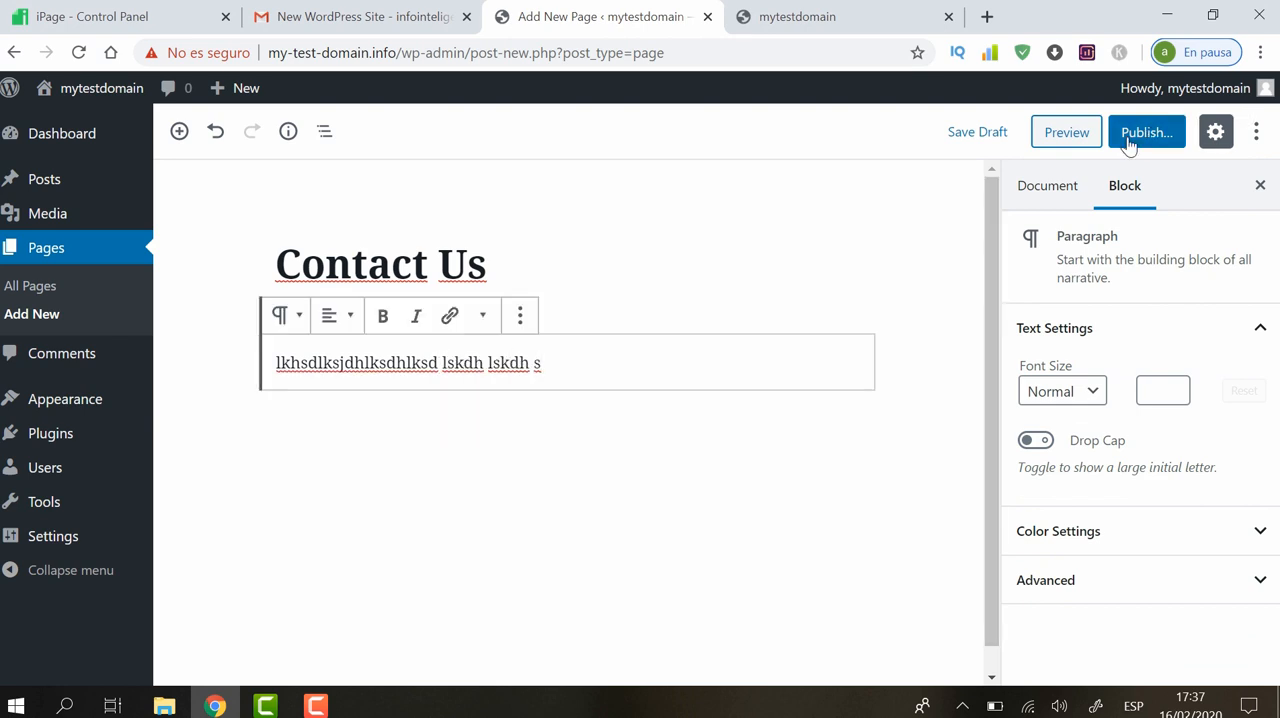
Publish the Contact Us page with public visibility
left_click(1061, 190)
left_click(1154, 131)
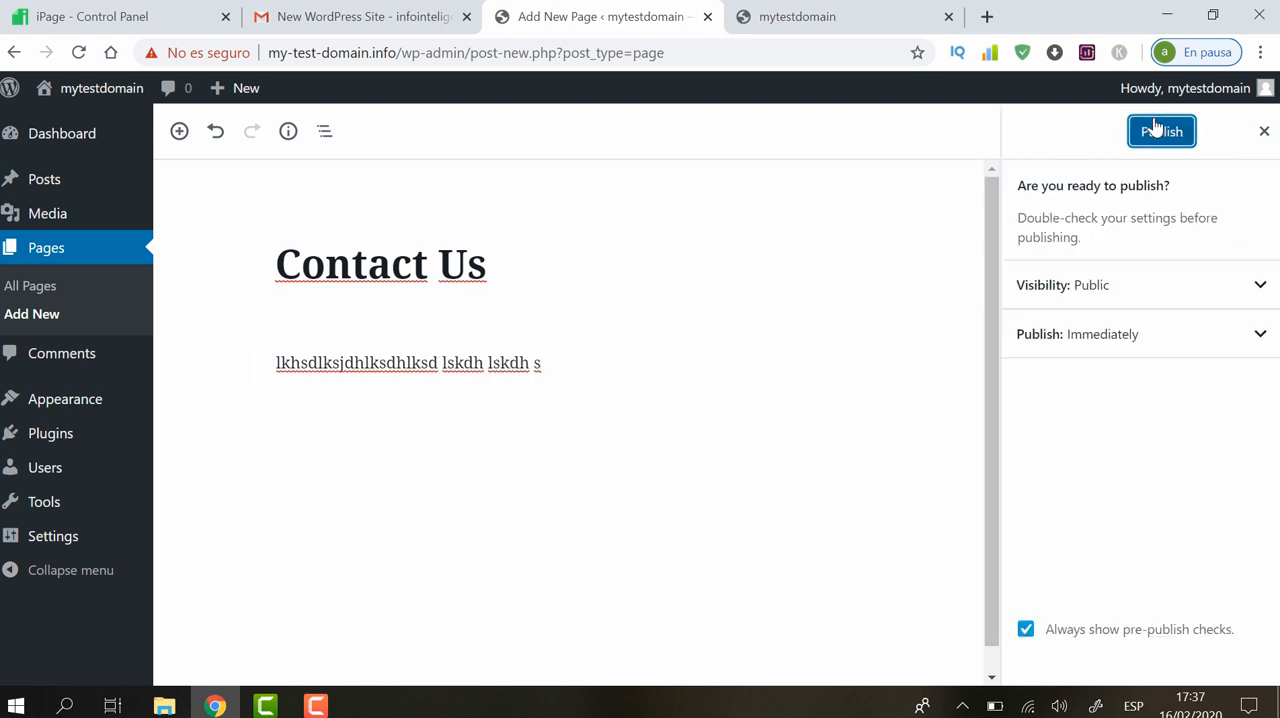
left_click(1155, 128)
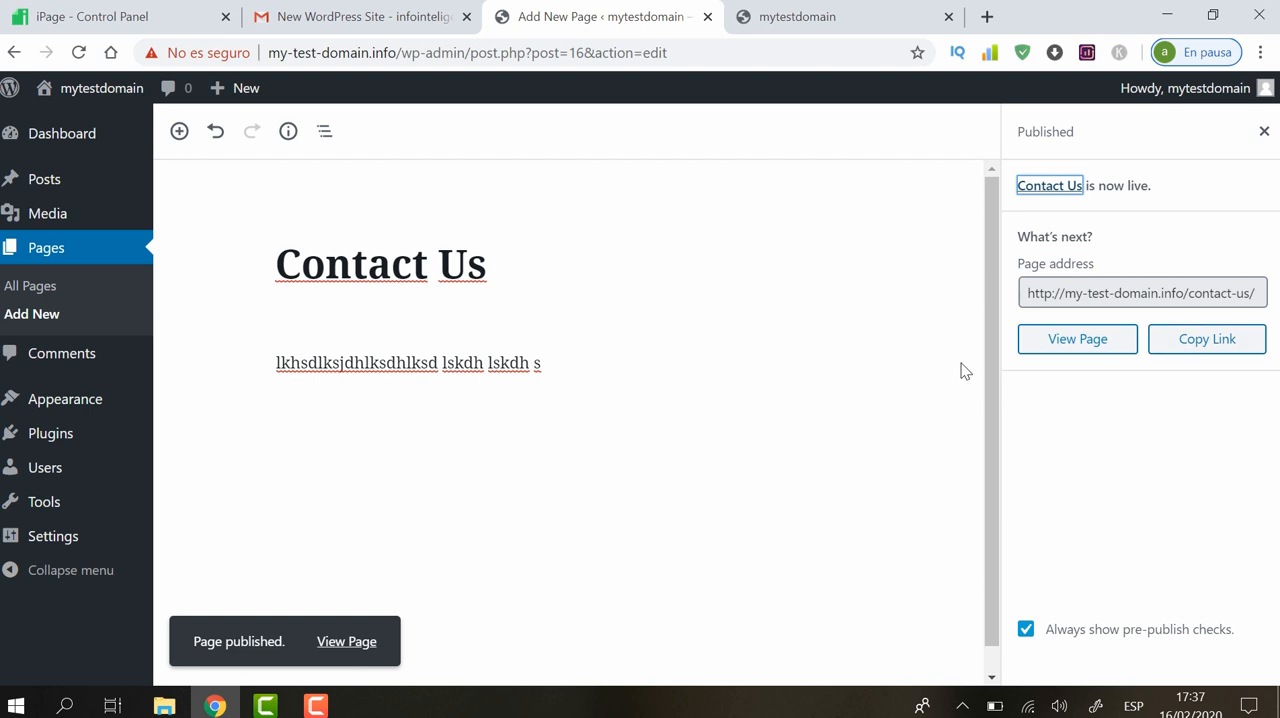
Reload the live site and view its About Us, Contact Us and Services pages
left_click(816, 32)
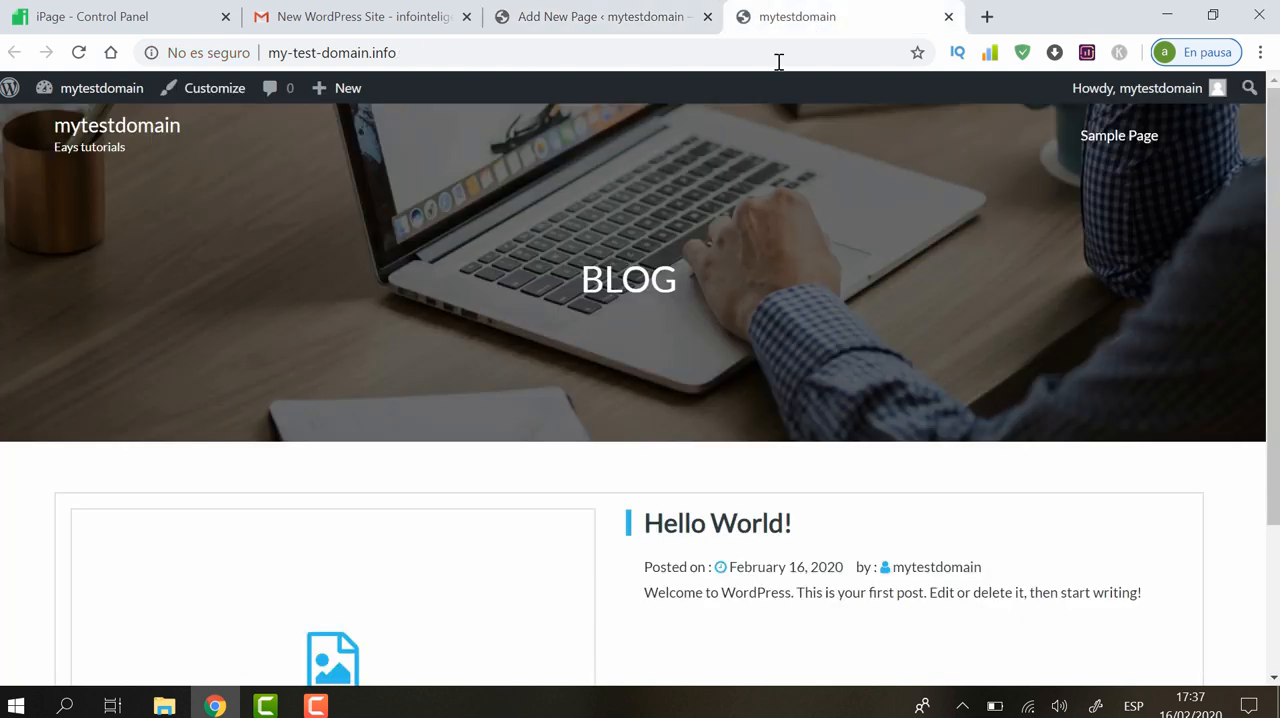
left_click(79, 53)
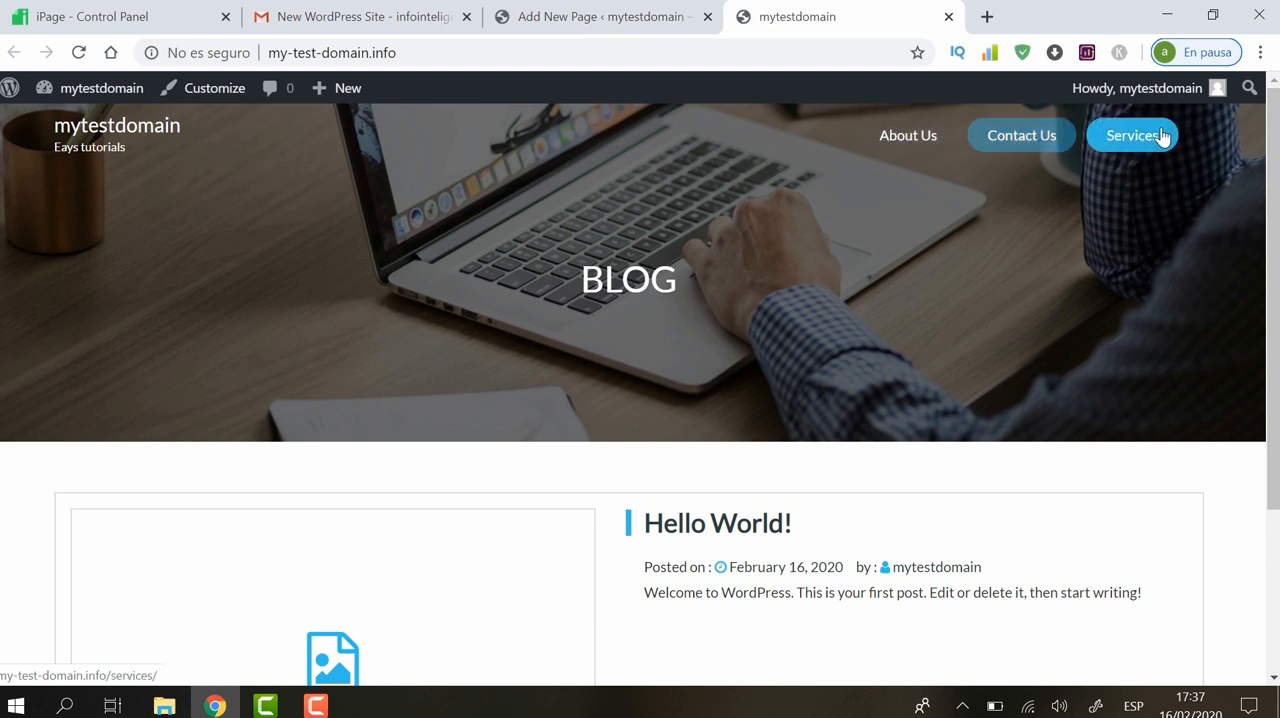
left_click(900, 139)
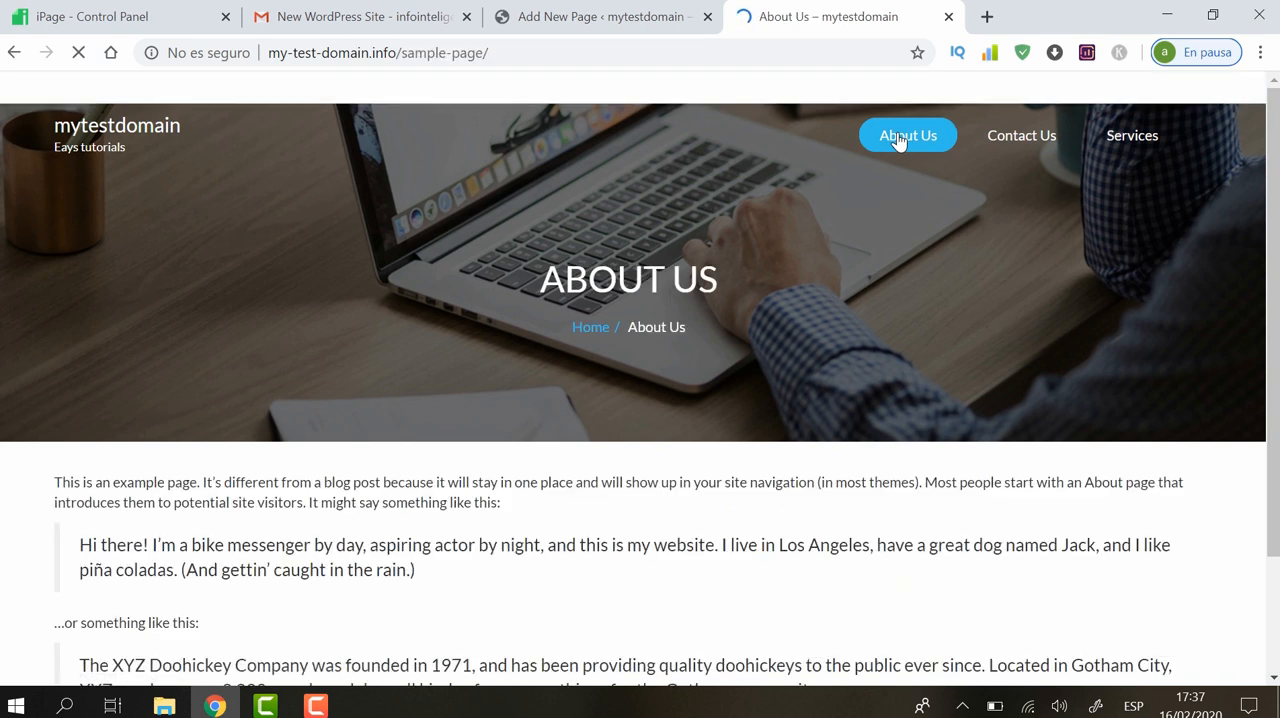
mouse_move(1274, 225)
left_mouse_down()
mouse_move(1276, 354)
mouse_move(1275, 225)
left_mouse_up()
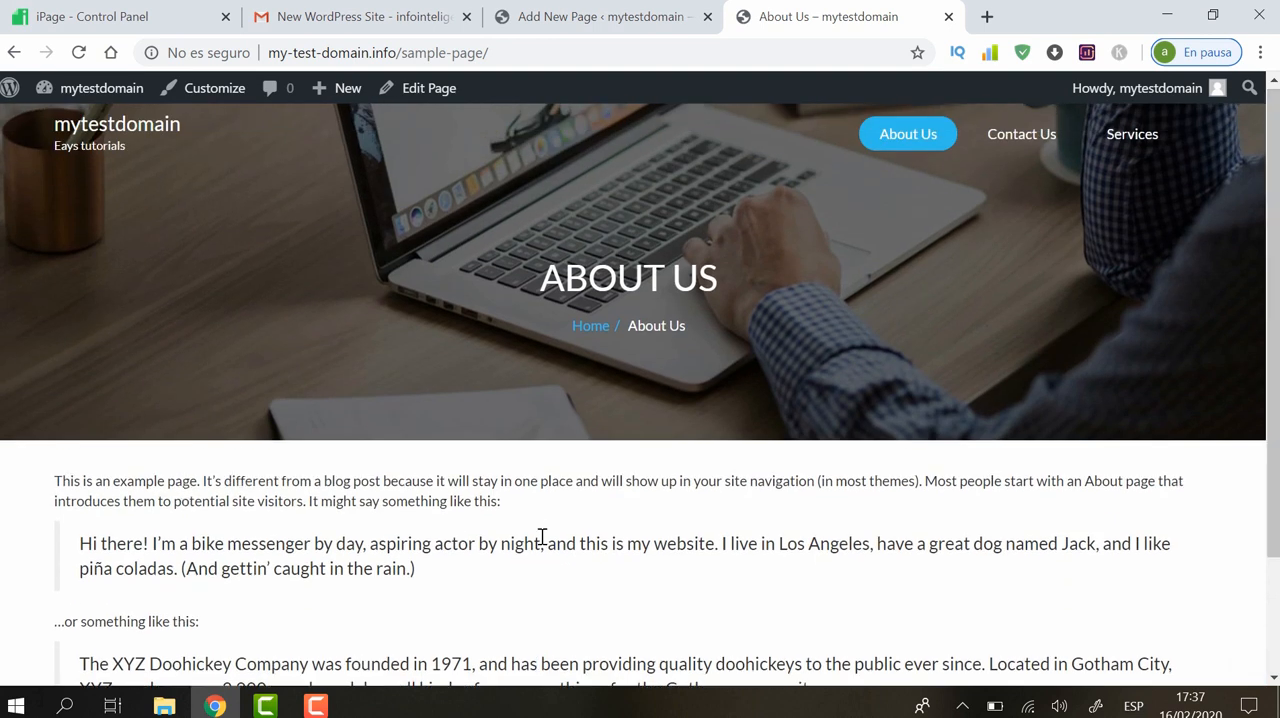
left_click(1010, 136)
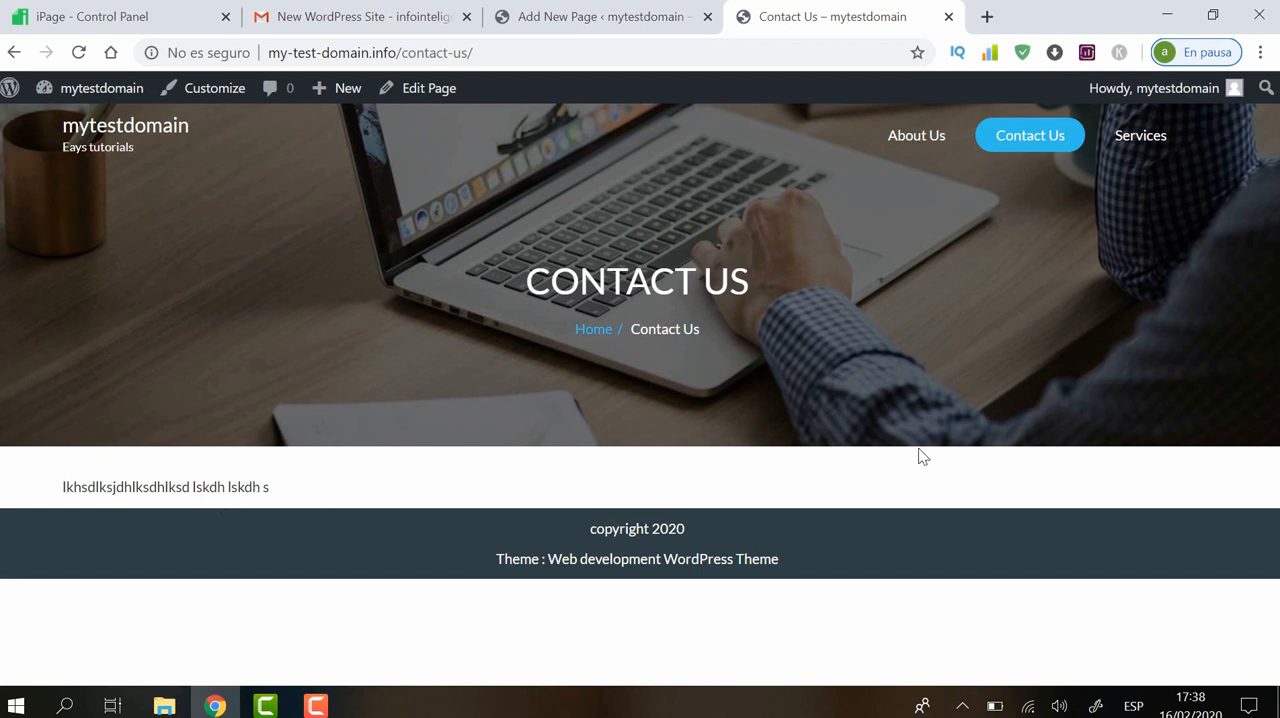
left_click(1146, 155)
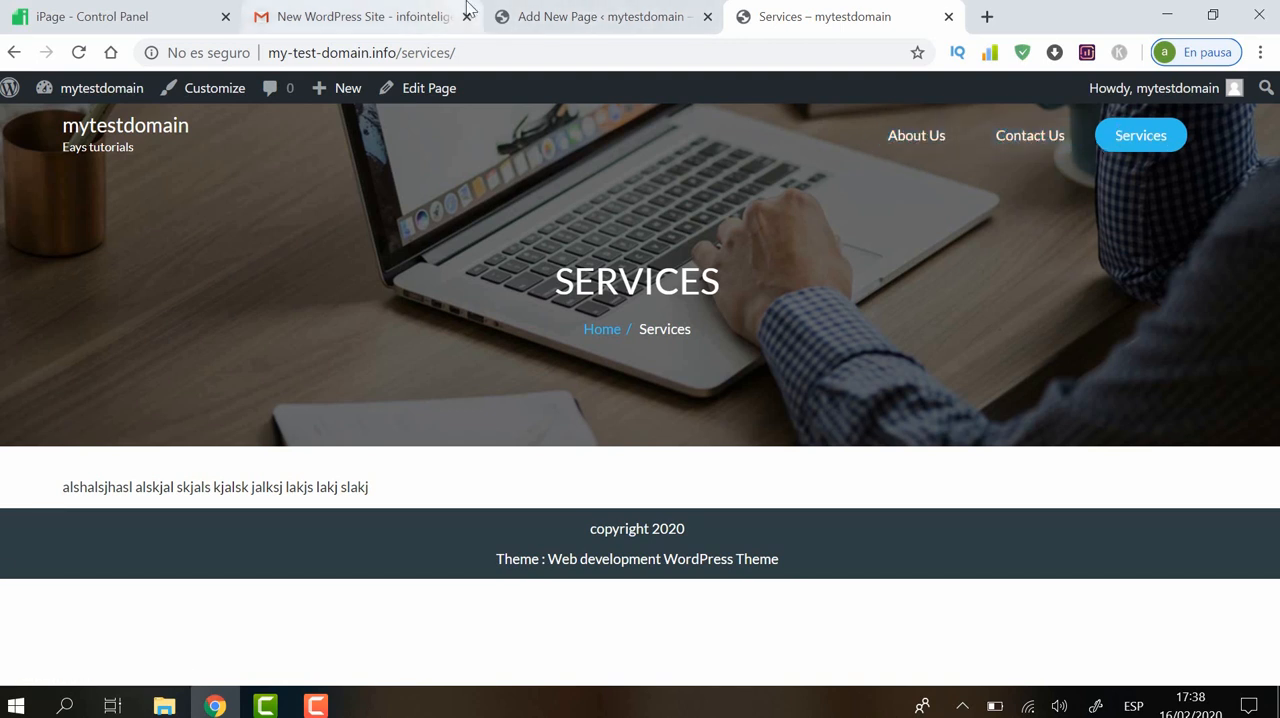
Set the Contact Us page's order attribute to 3 in the page editor and update the page
left_click(580, 14)
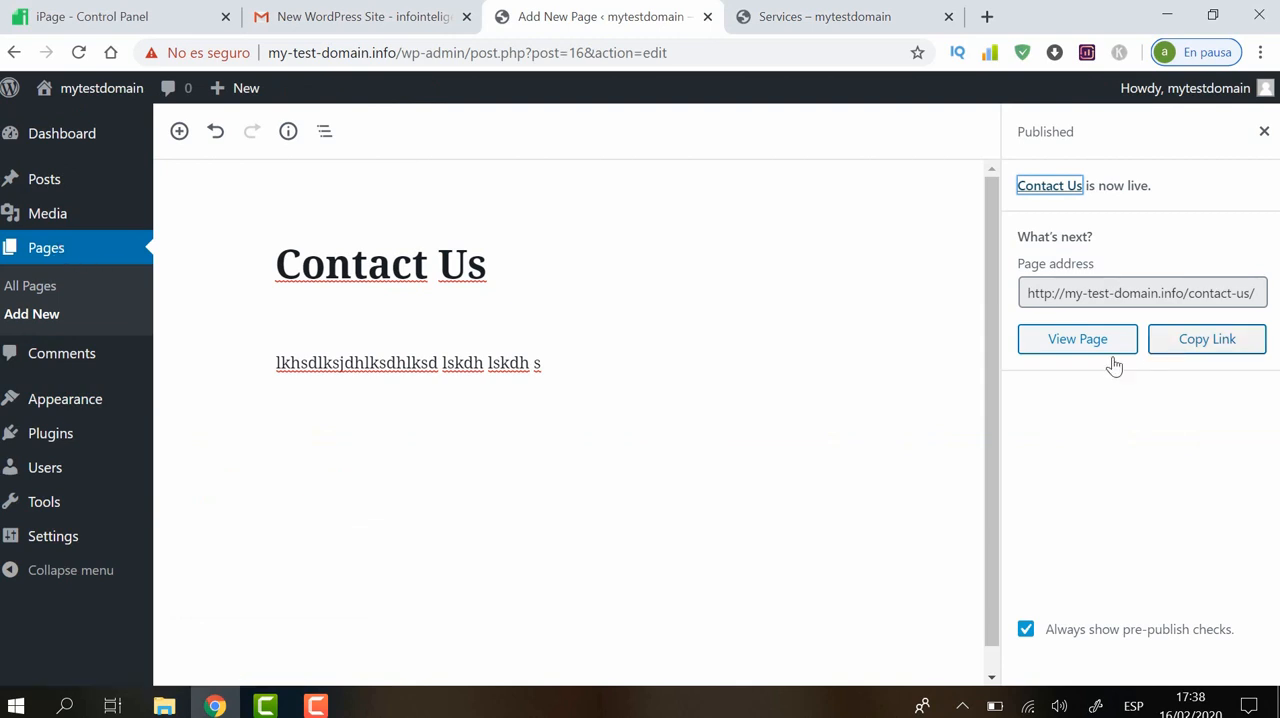
left_click(1264, 131)
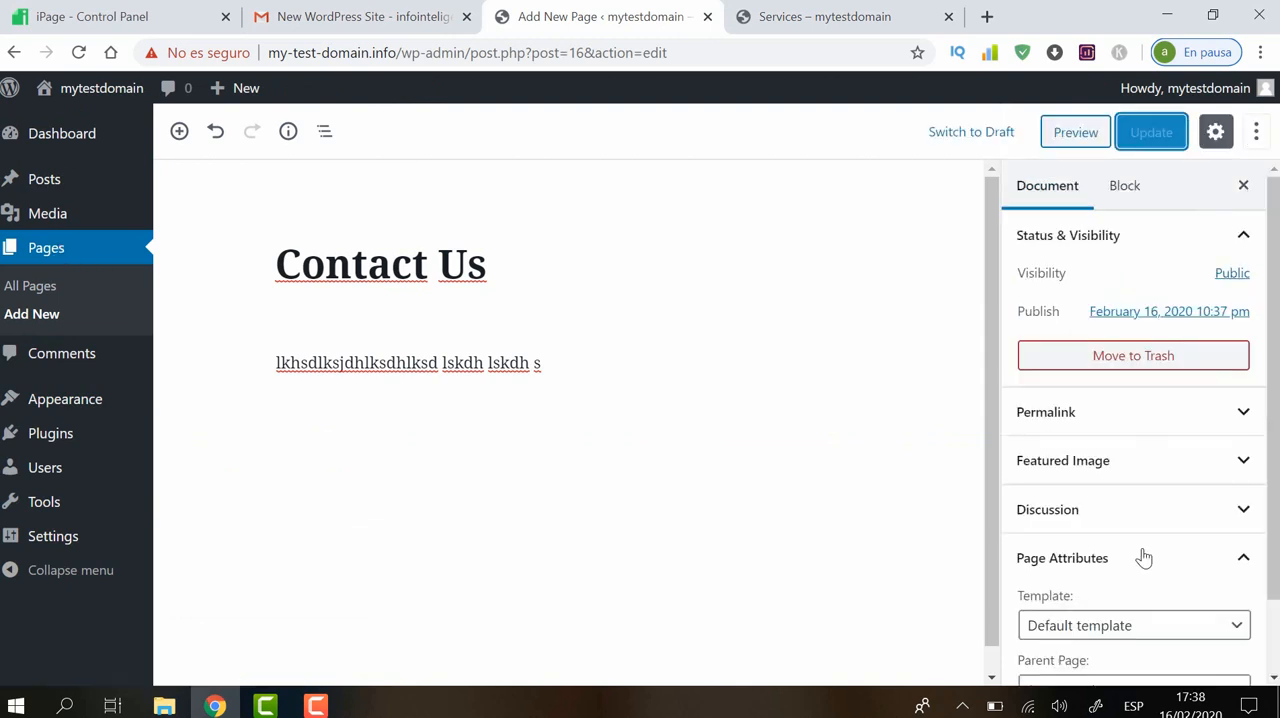
scroll(1270, 418, "down", 2)
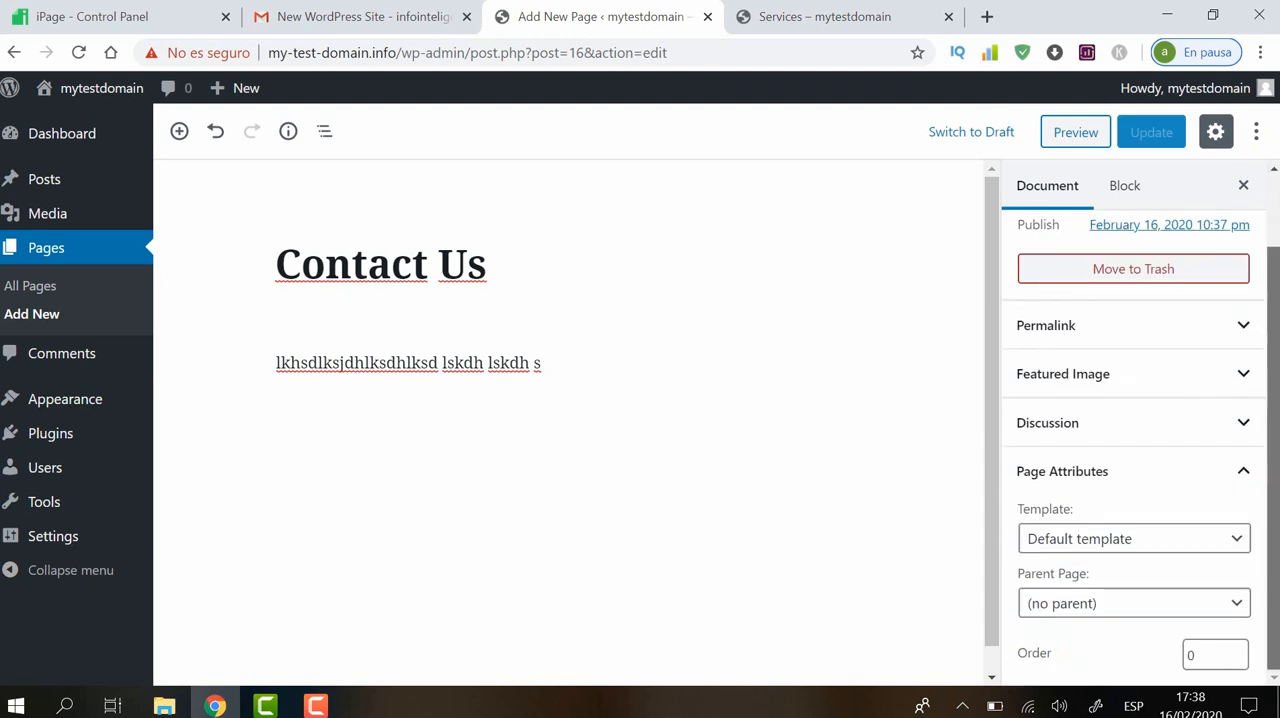
left_click(1237, 651)
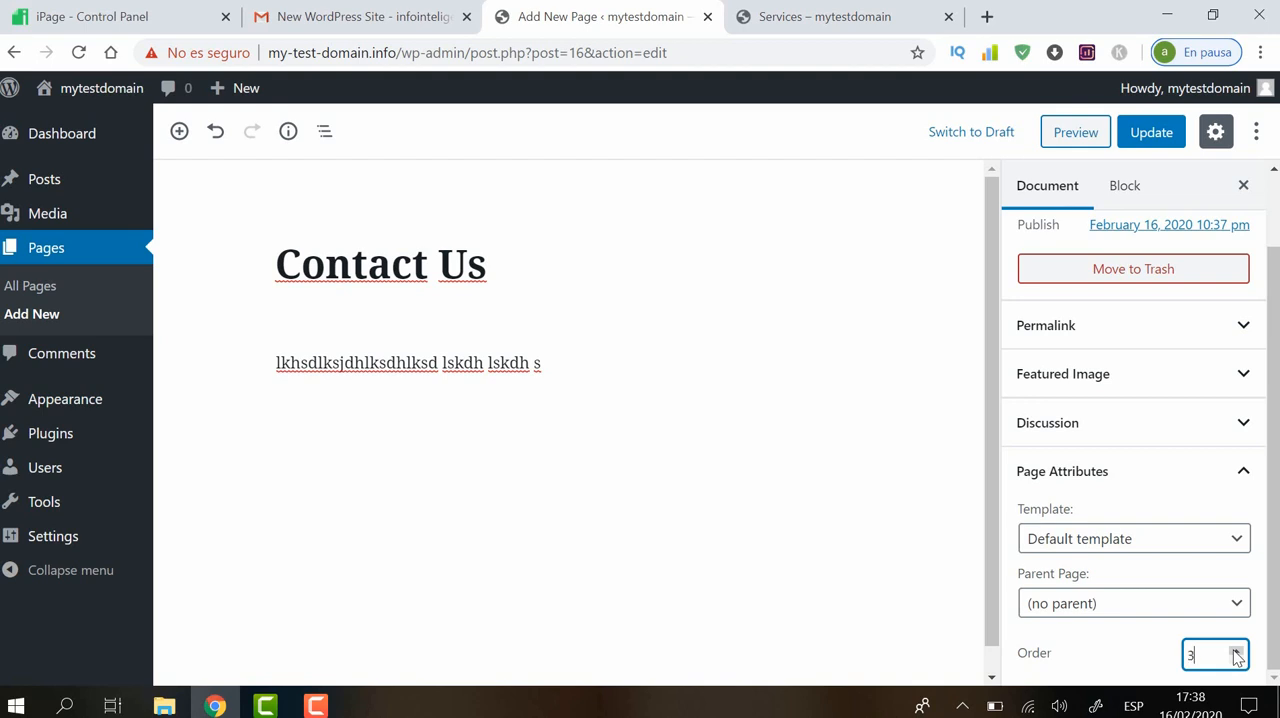
left_click(1155, 138)
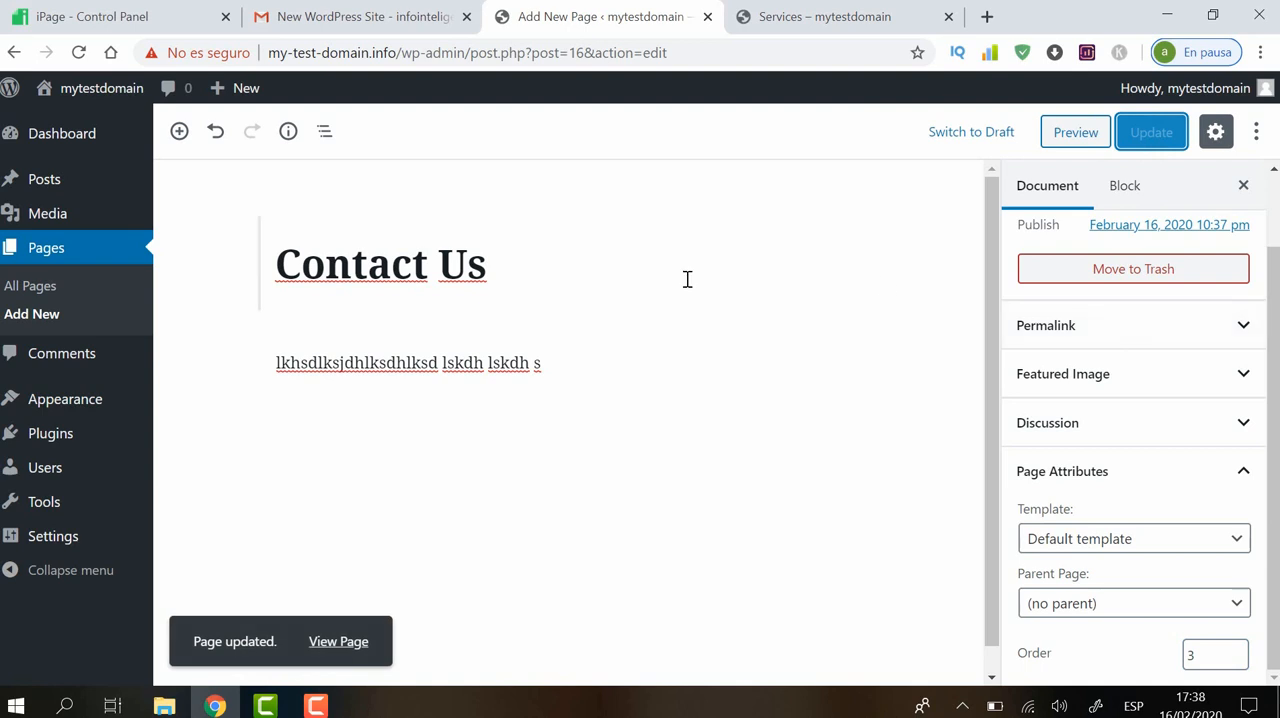
Open the Services page for editing, set its order attribute to 2 and update the page
left_click(77, 256)
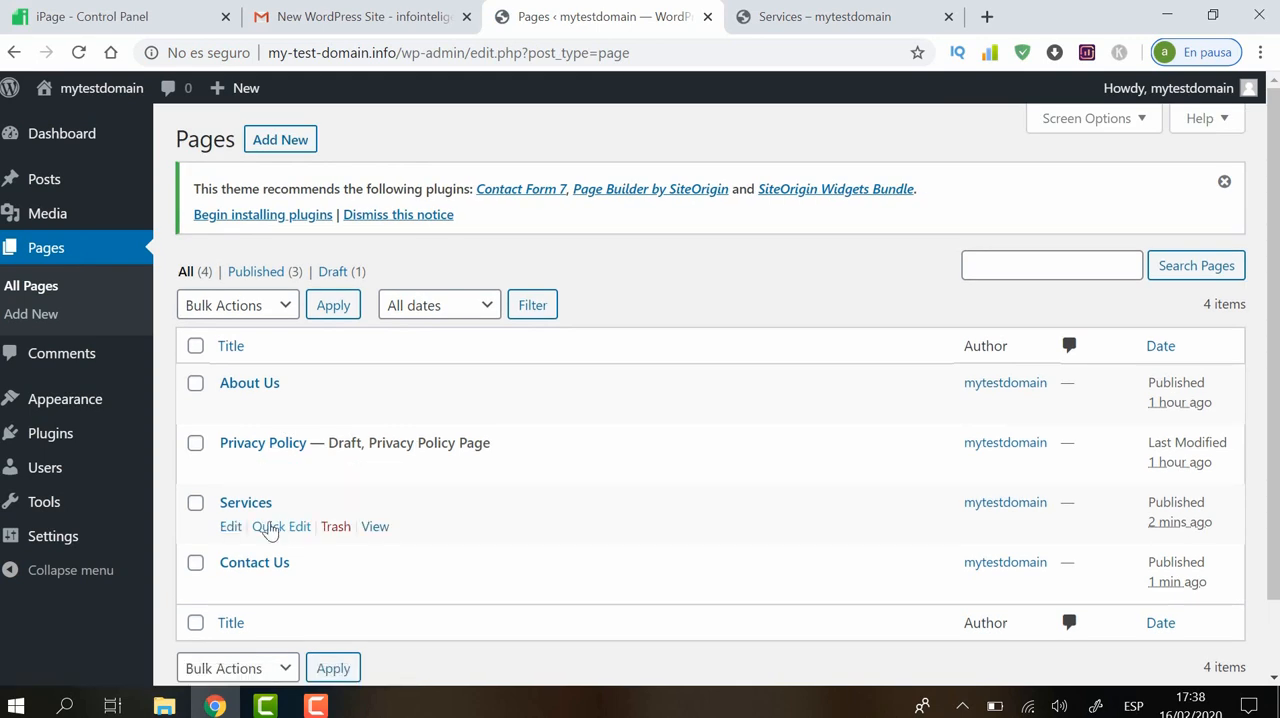
left_click(230, 530)
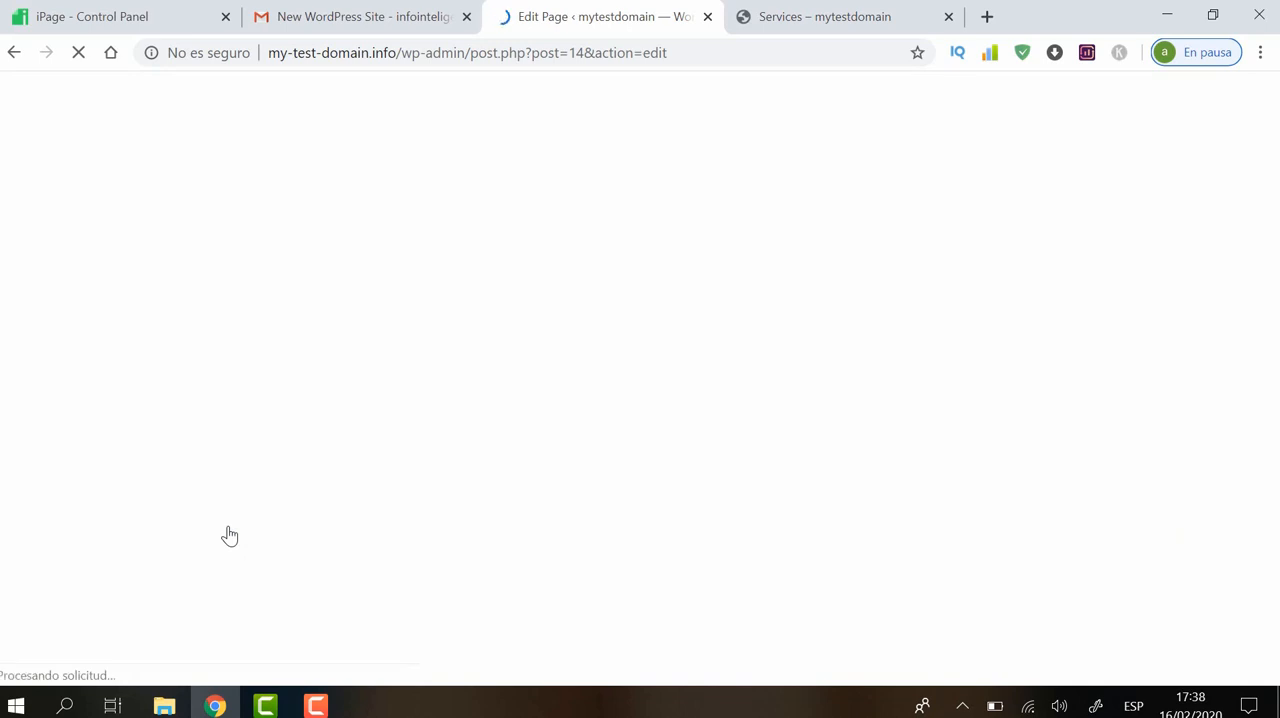
scroll(1275, 425, "down", 2)
left_click(1214, 660)
left_click(1237, 652)
left_click(1150, 135)
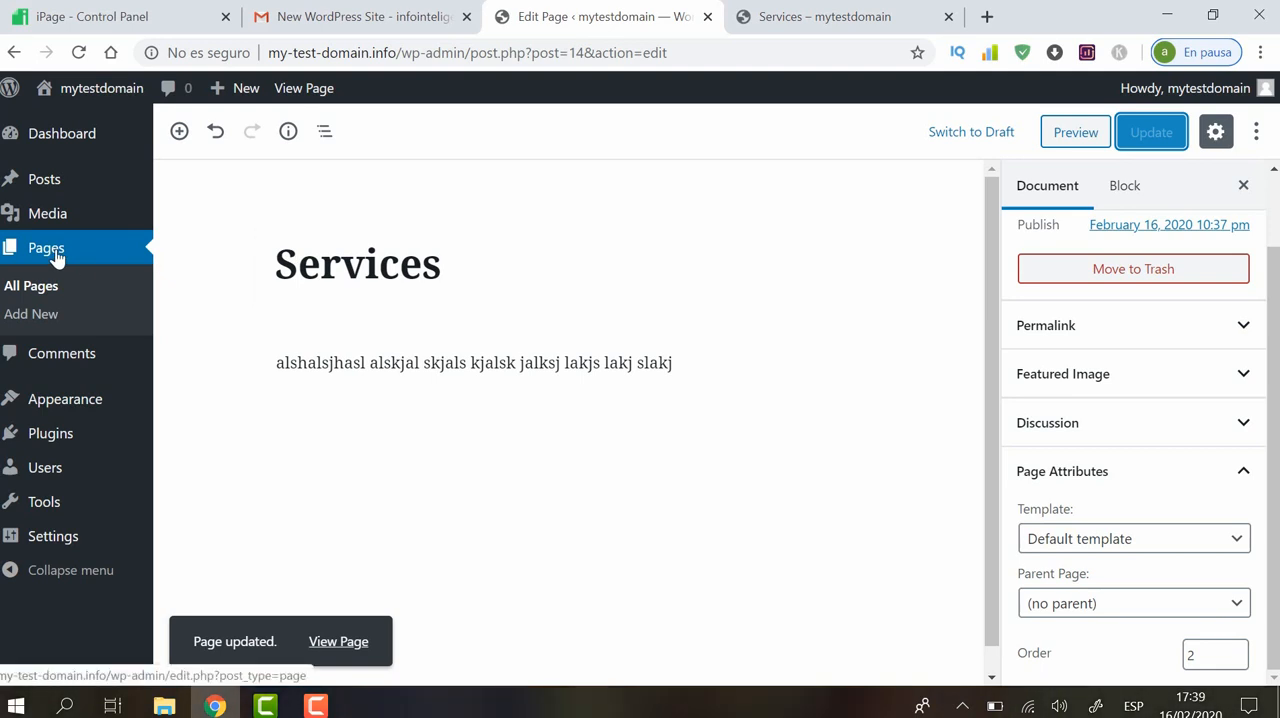
Open the About Us page for editing, set its order attribute to 1 and update the page
left_click(40, 289)
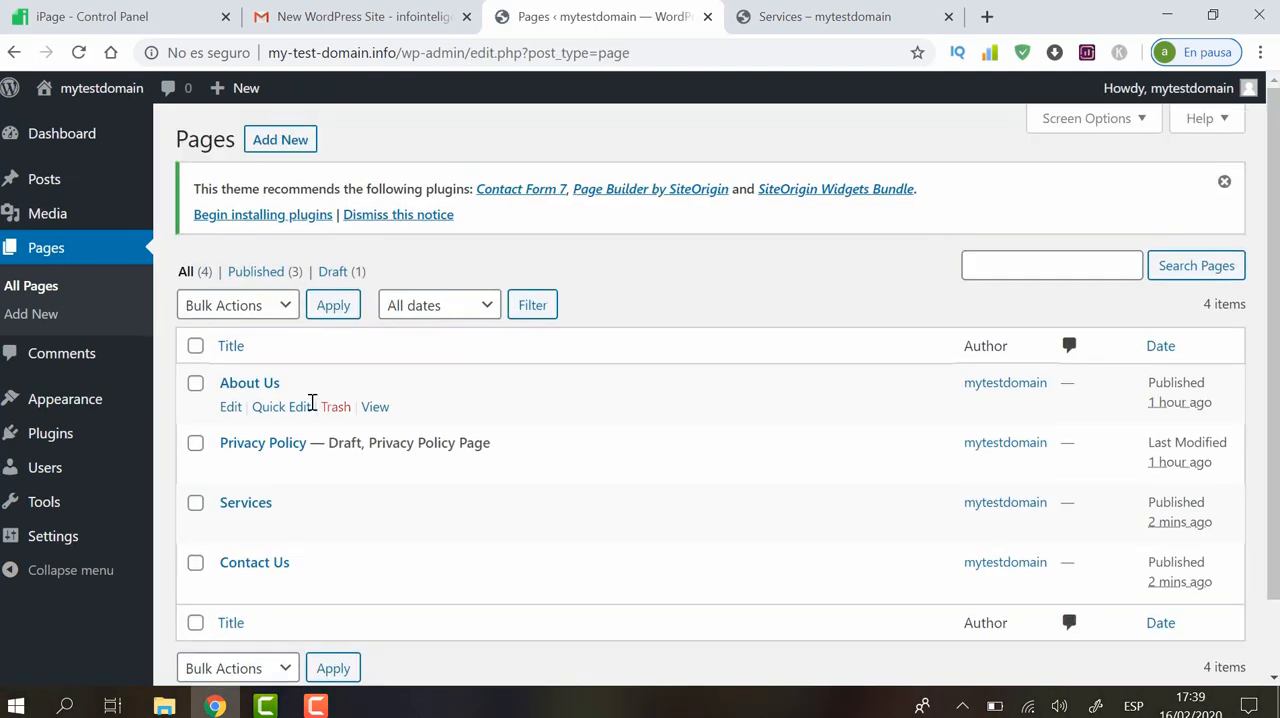
left_click(230, 410)
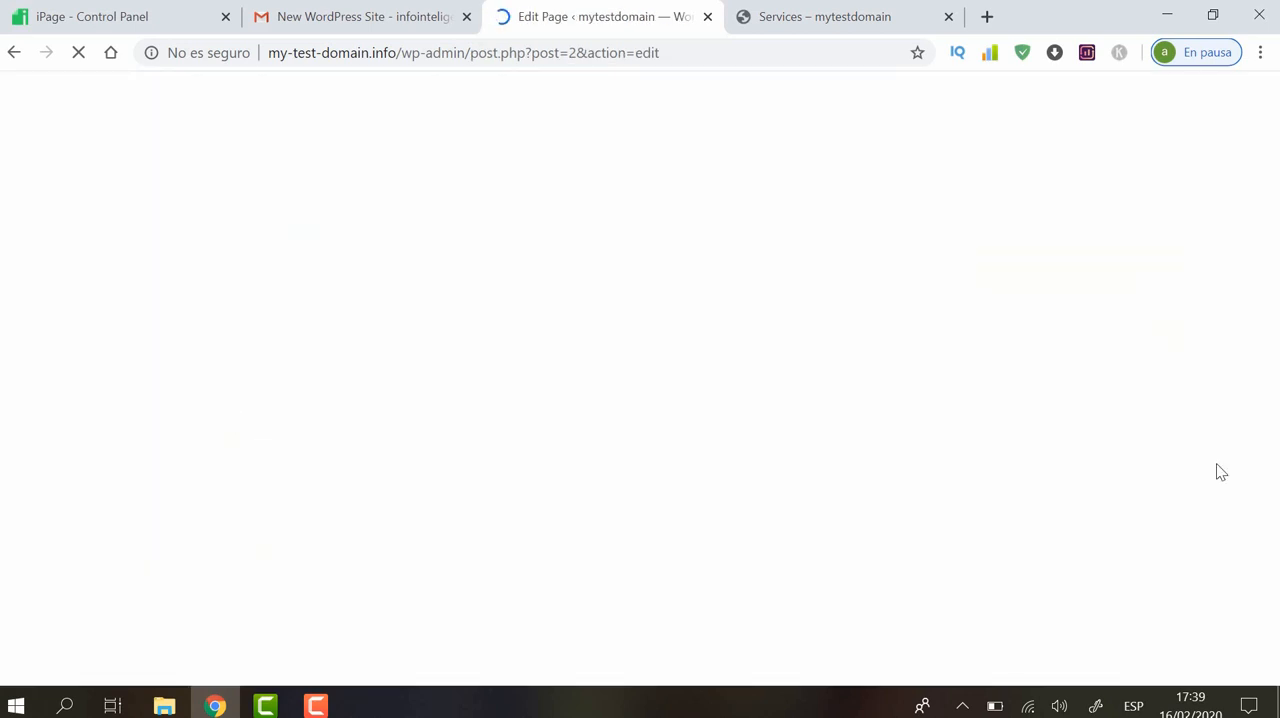
scroll(1266, 510, "down", 2)
left_click(1236, 654)
left_click(1238, 651)
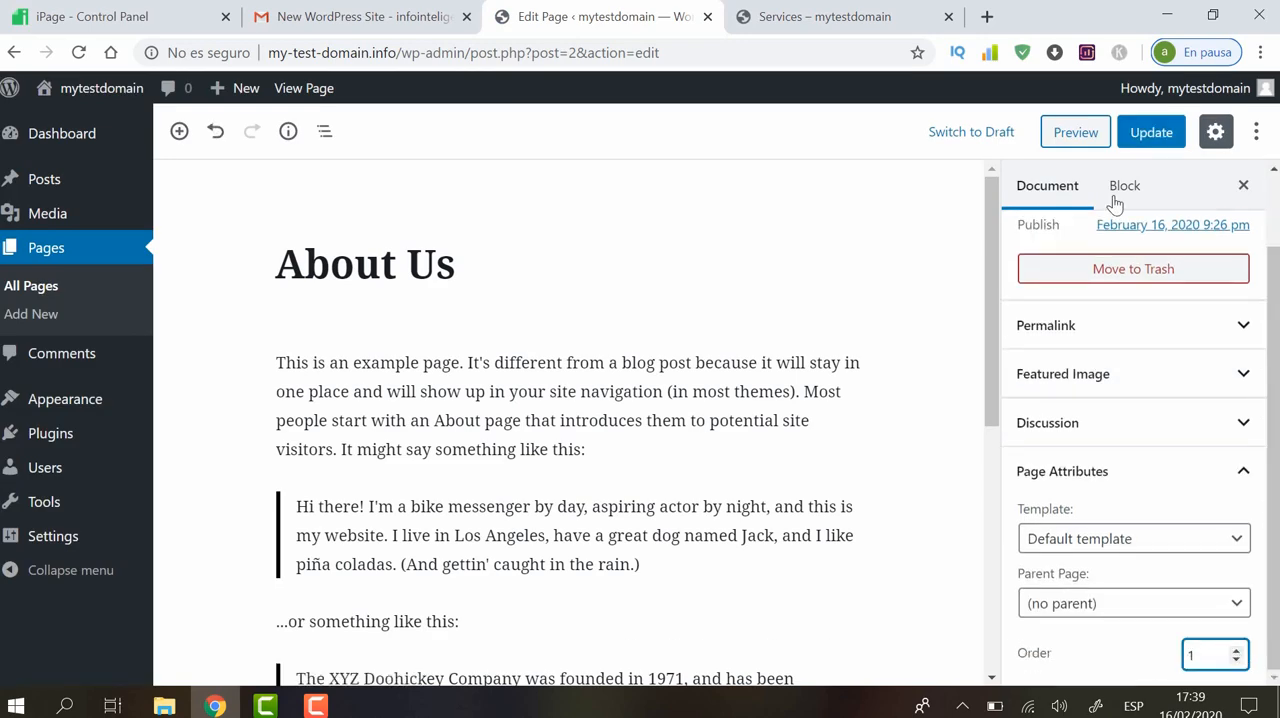
left_click(1142, 131)
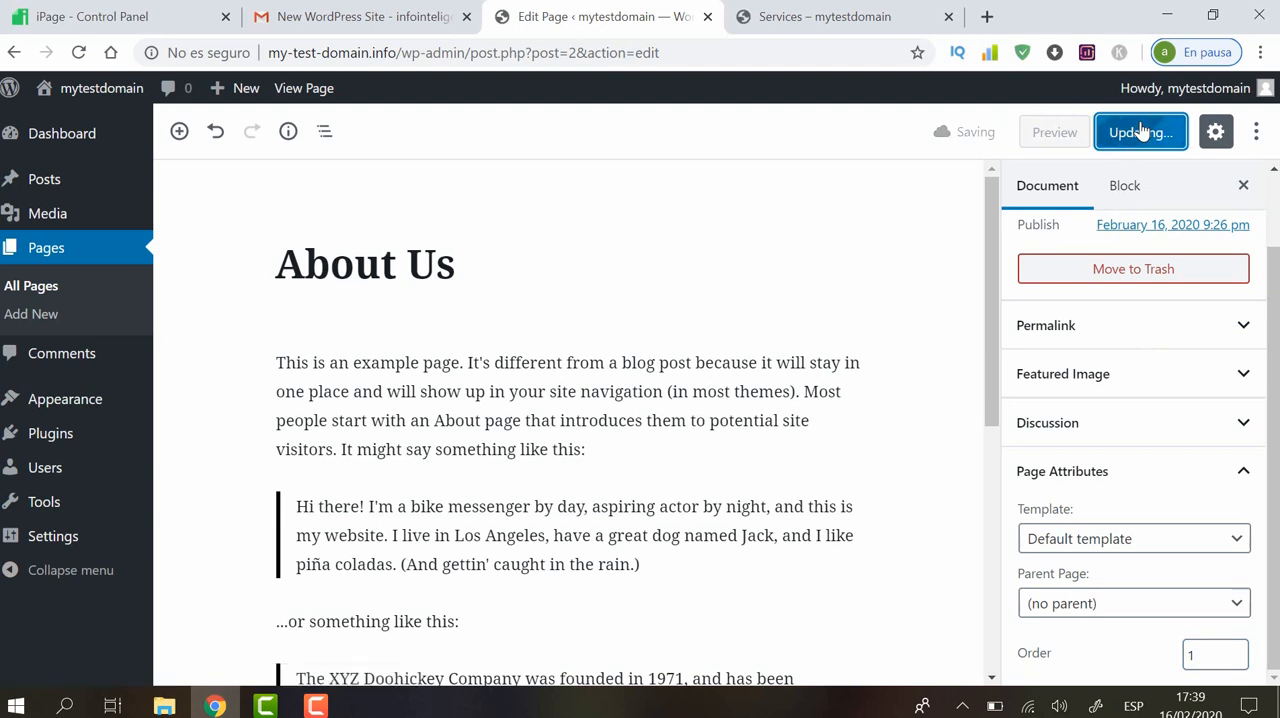
Raise the Privacy Policy draft's page order to place it after Contact Us, and publish it with public visibility
left_click(77, 256)
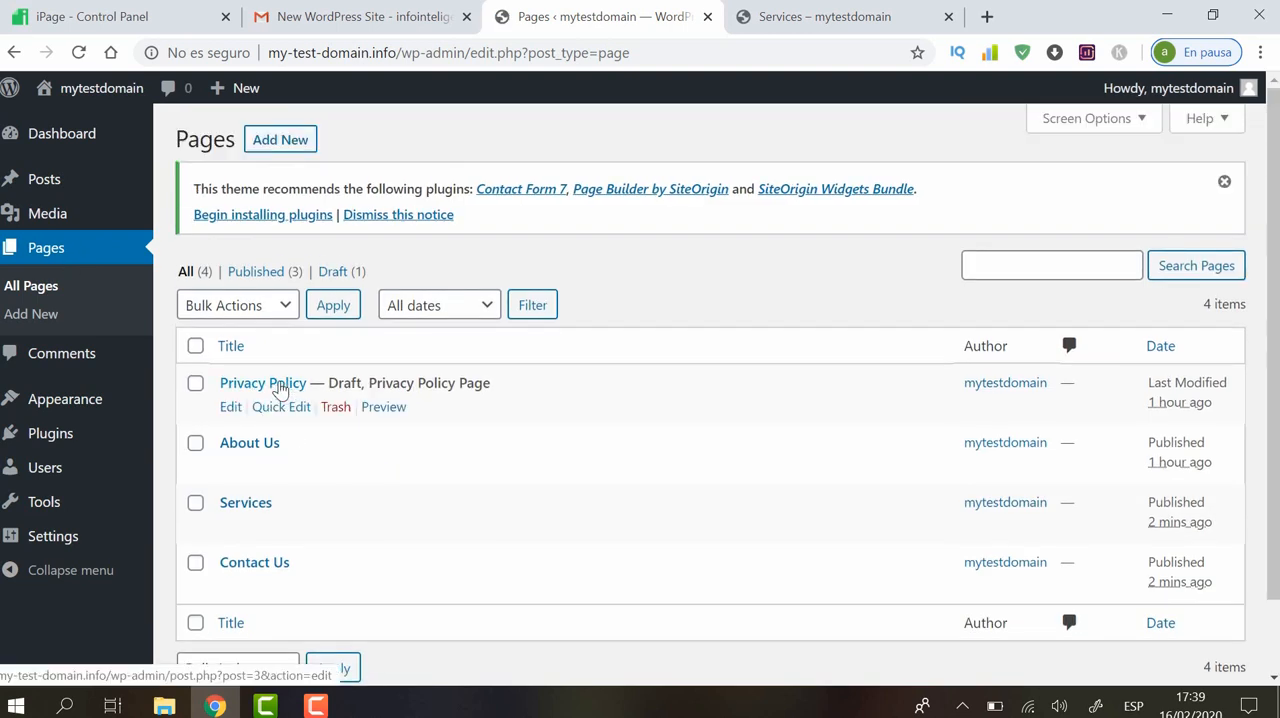
left_click(231, 407)
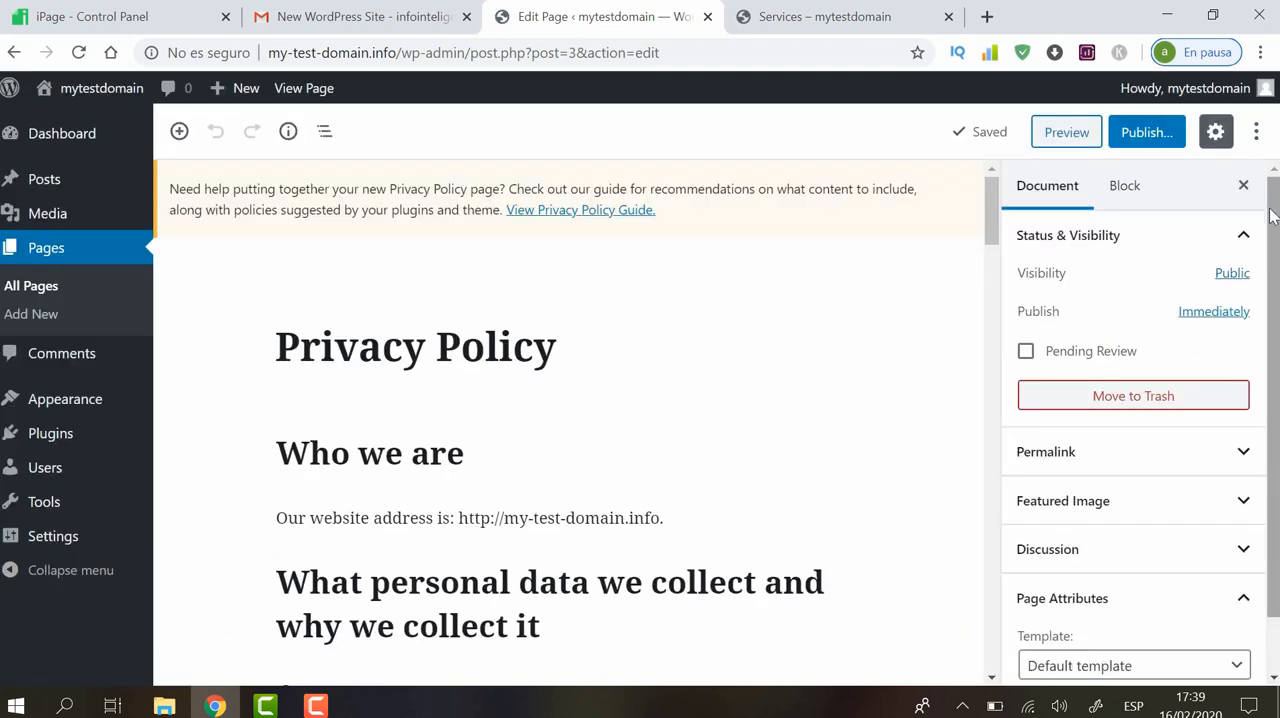
scroll(1273, 595, "down", 2)
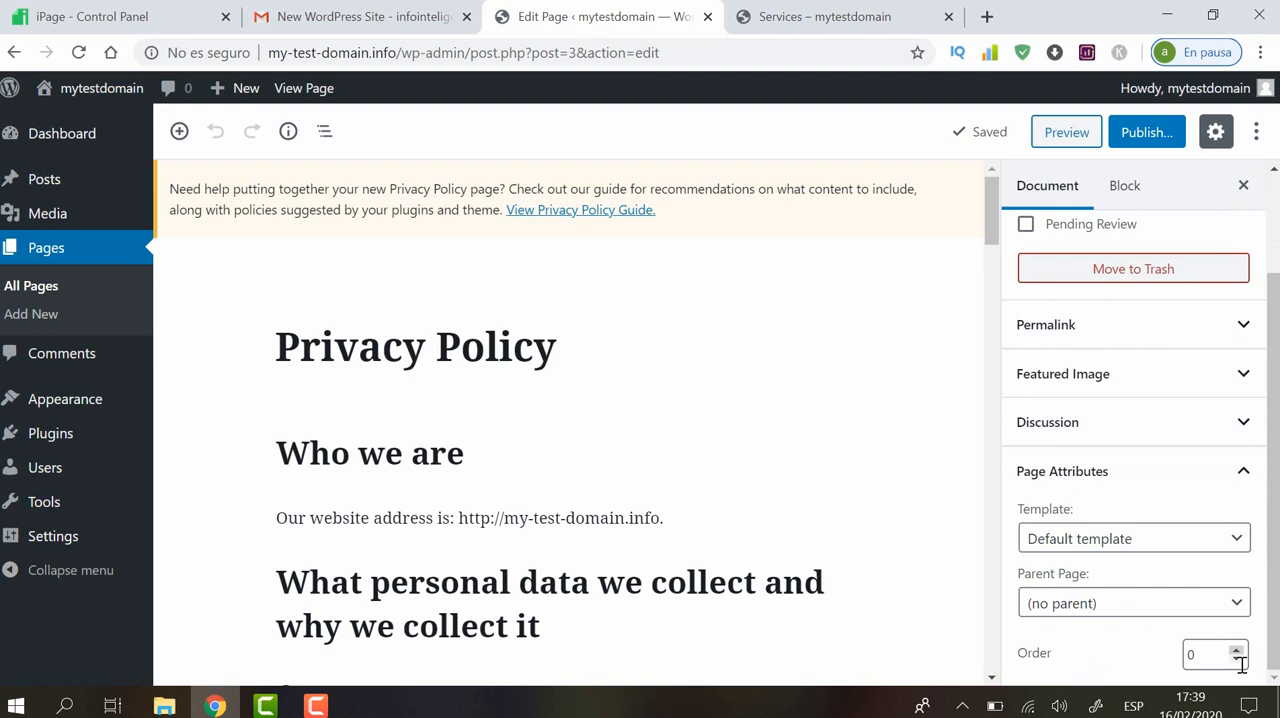
left_click(1237, 649)
left_click(1237, 651)
left_click(1134, 134)
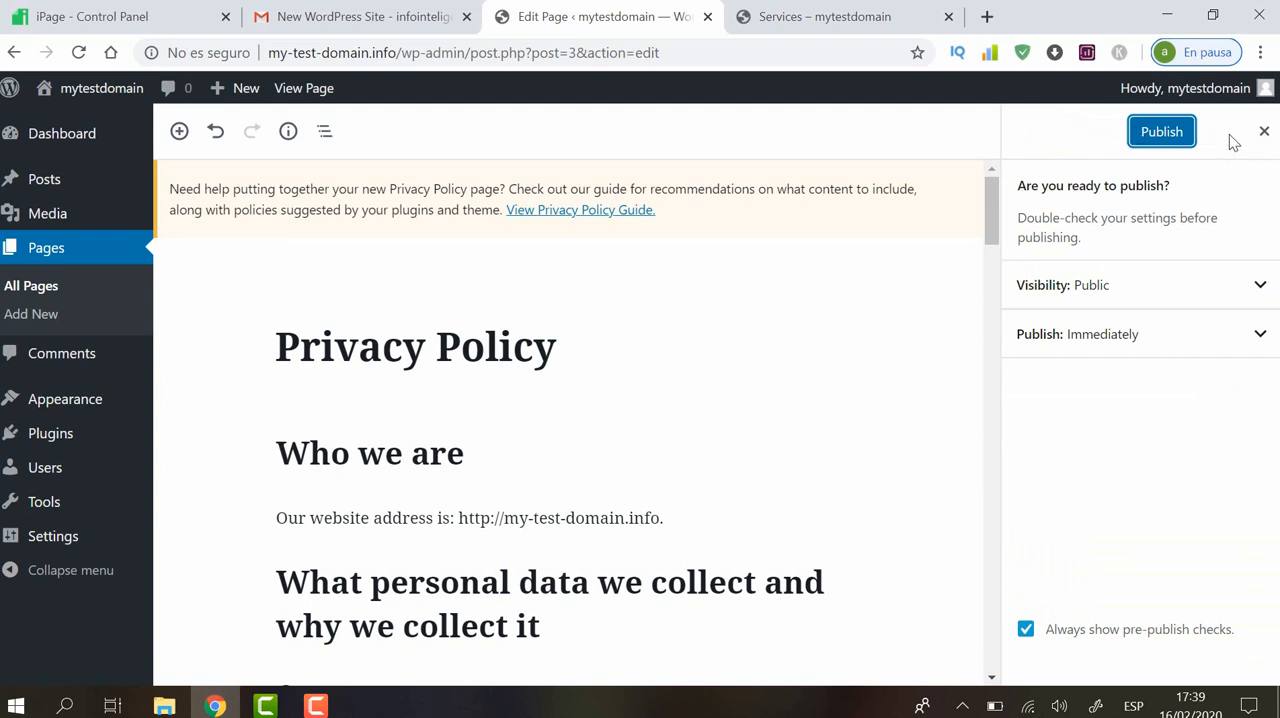
left_click(1158, 131)
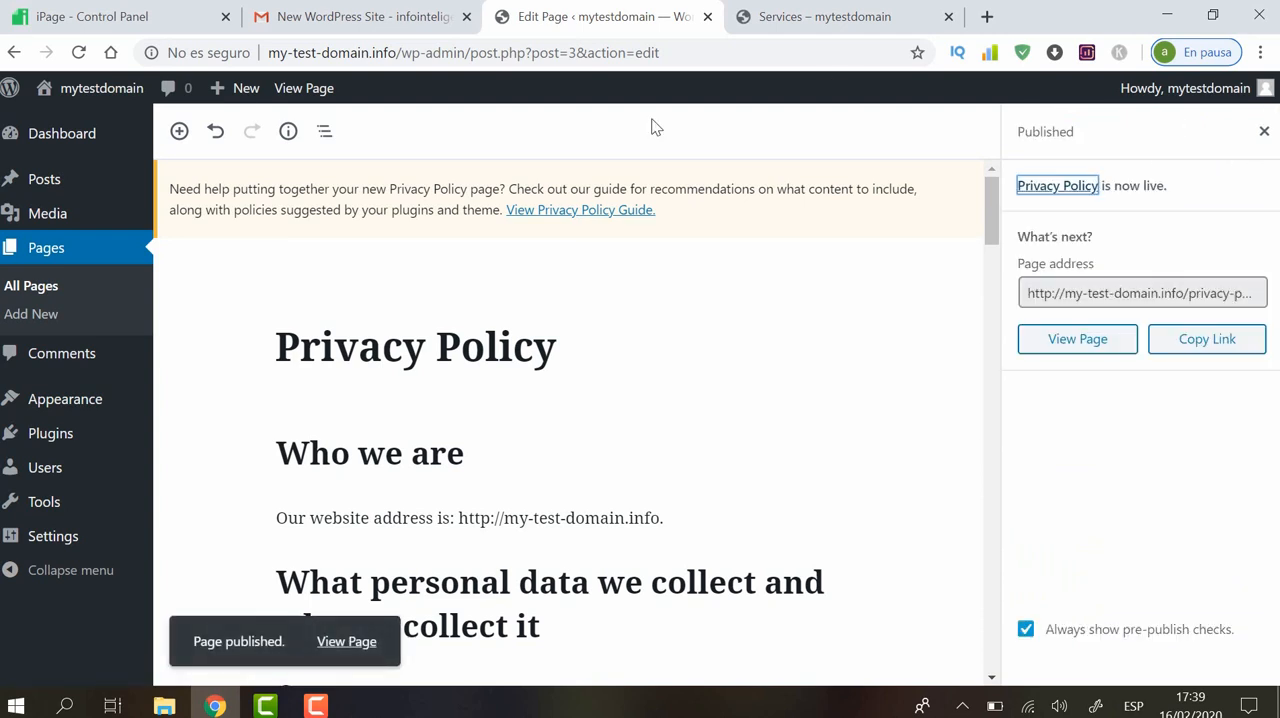
Reload the live Services page to check the order of the site's navigation menu, and return to the page editor
left_click(848, 20)
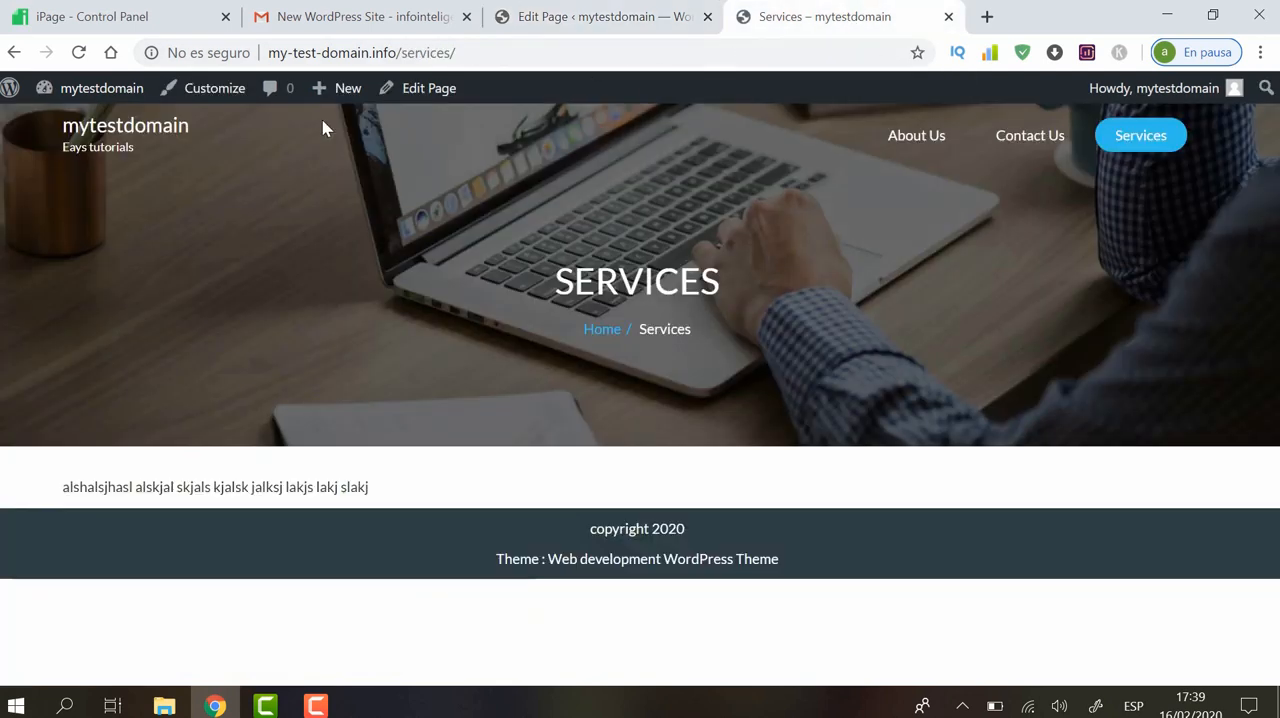
left_click(79, 52)
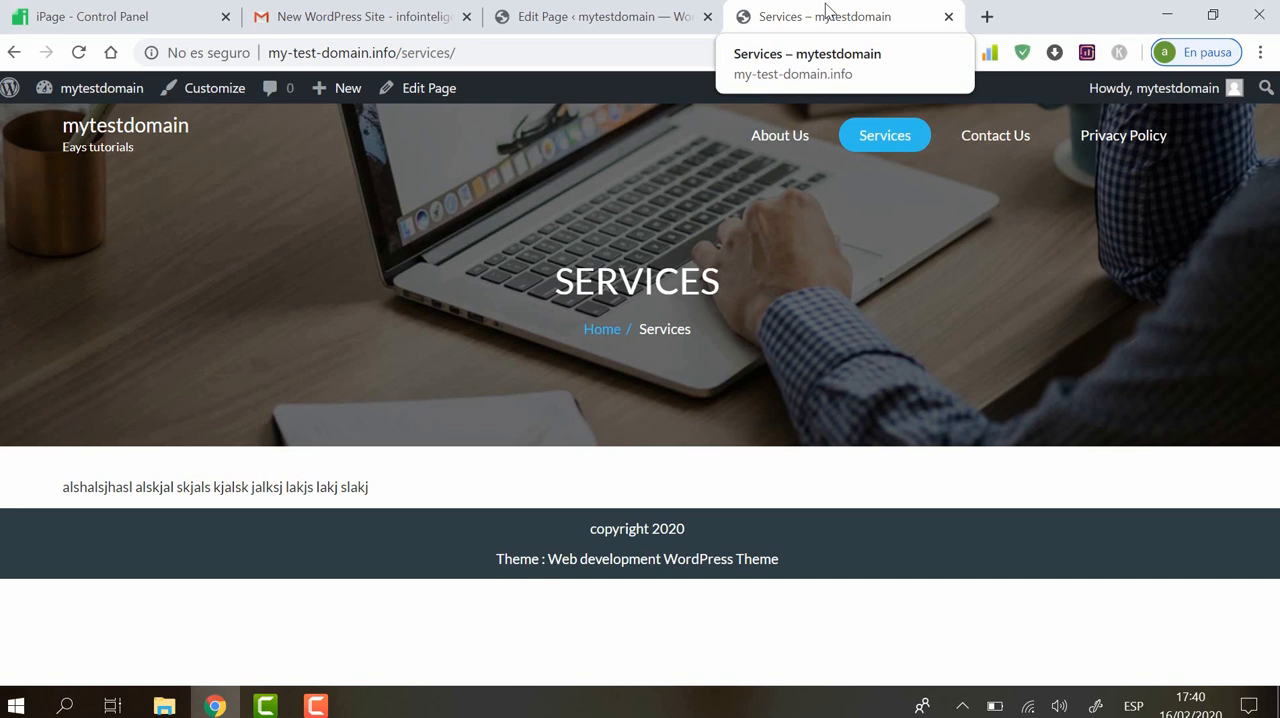
left_click(630, 12)
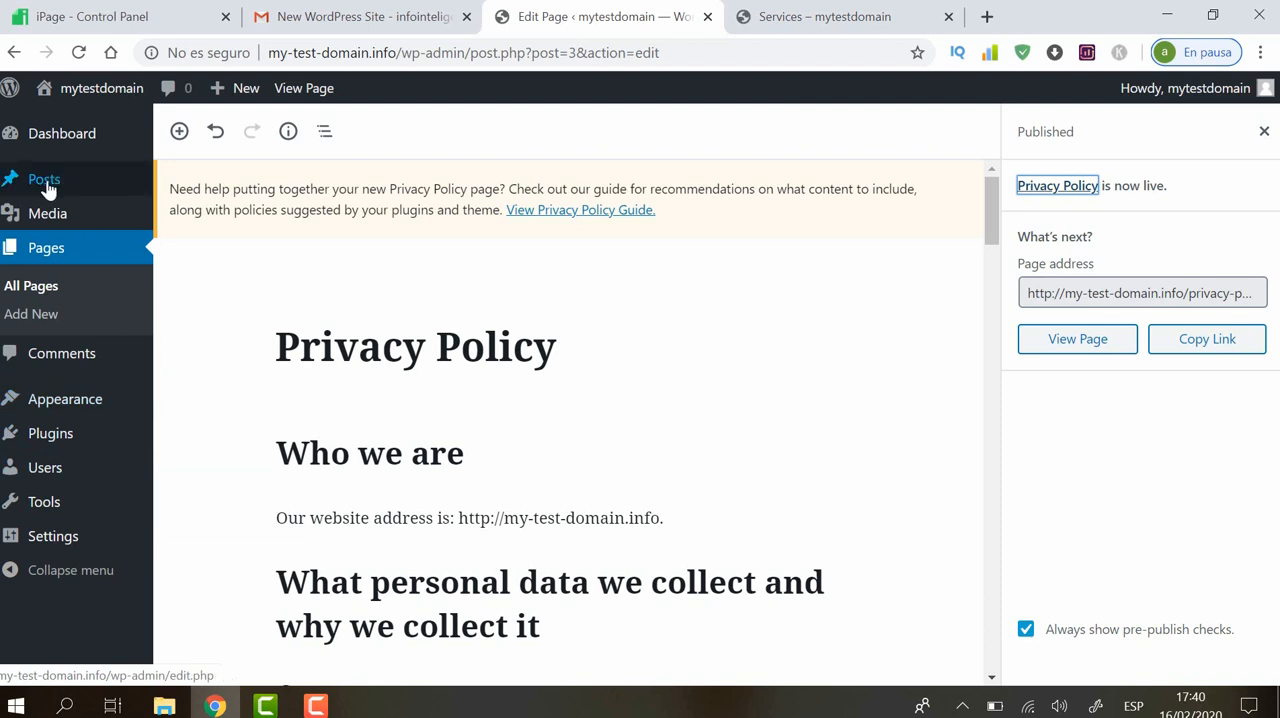
mouse_move(47, 188)
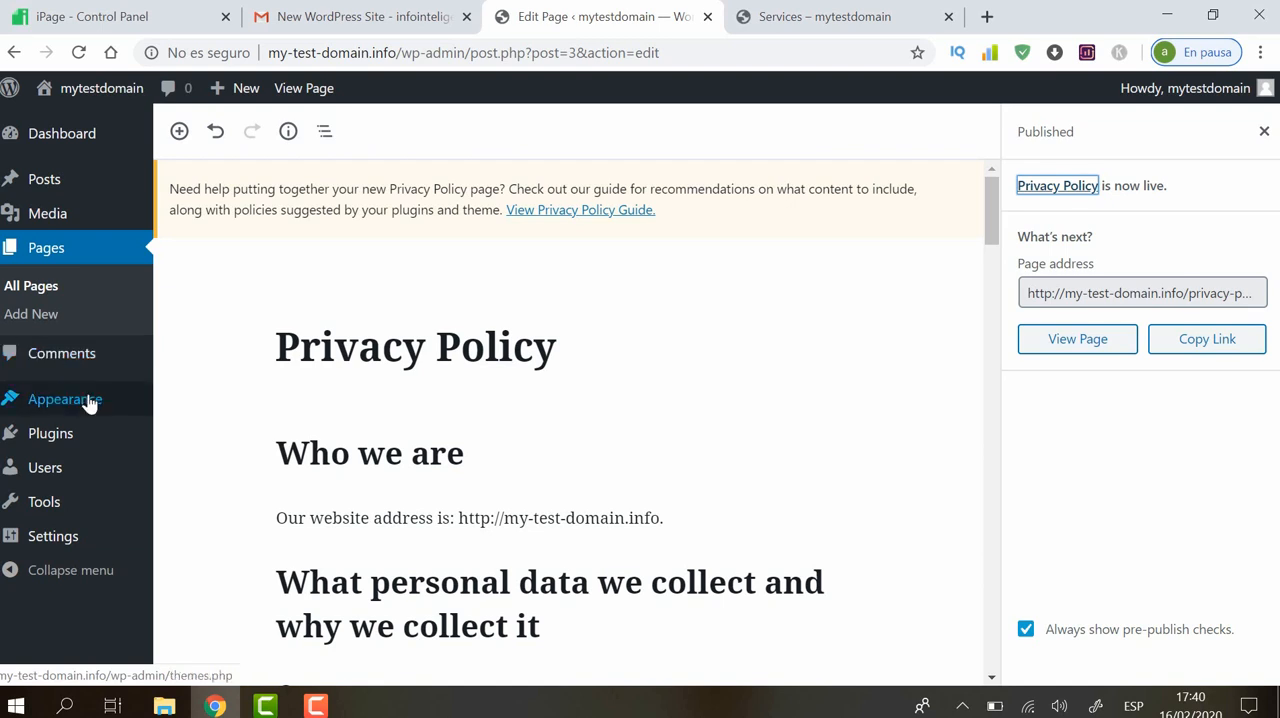
mouse_move(72, 408)
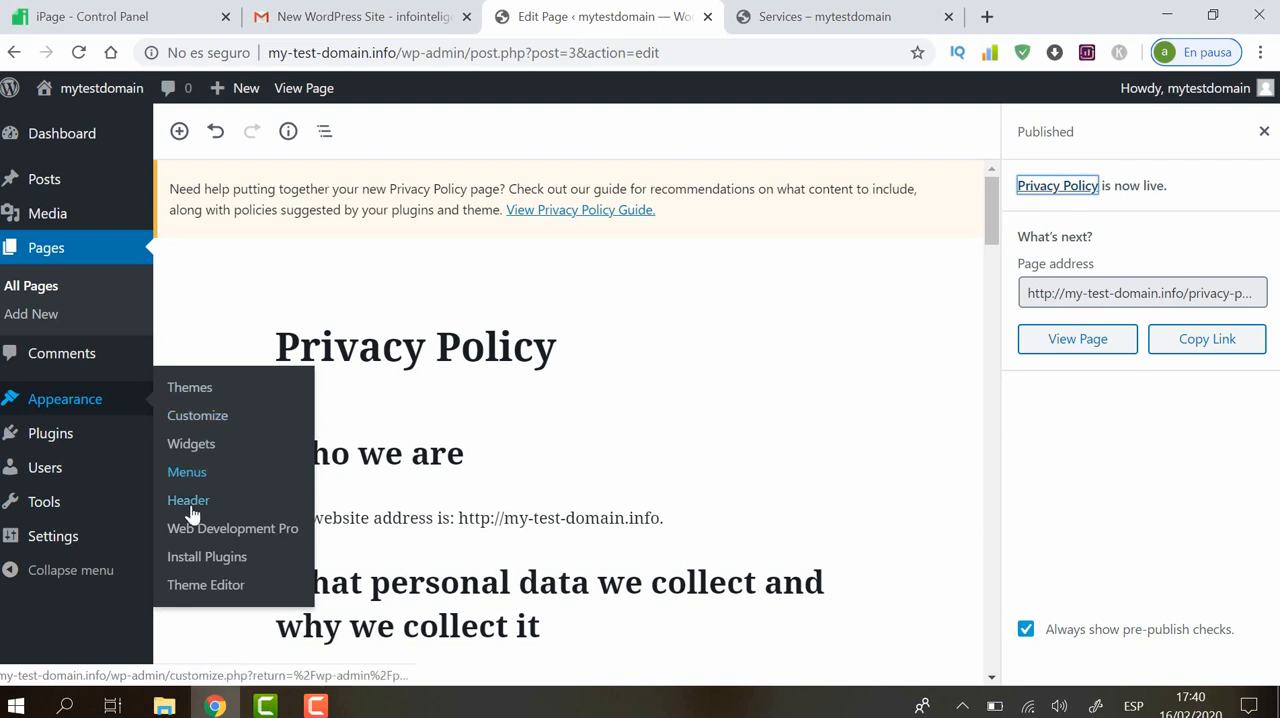
mouse_move(62, 466)
mouse_move(44, 505)
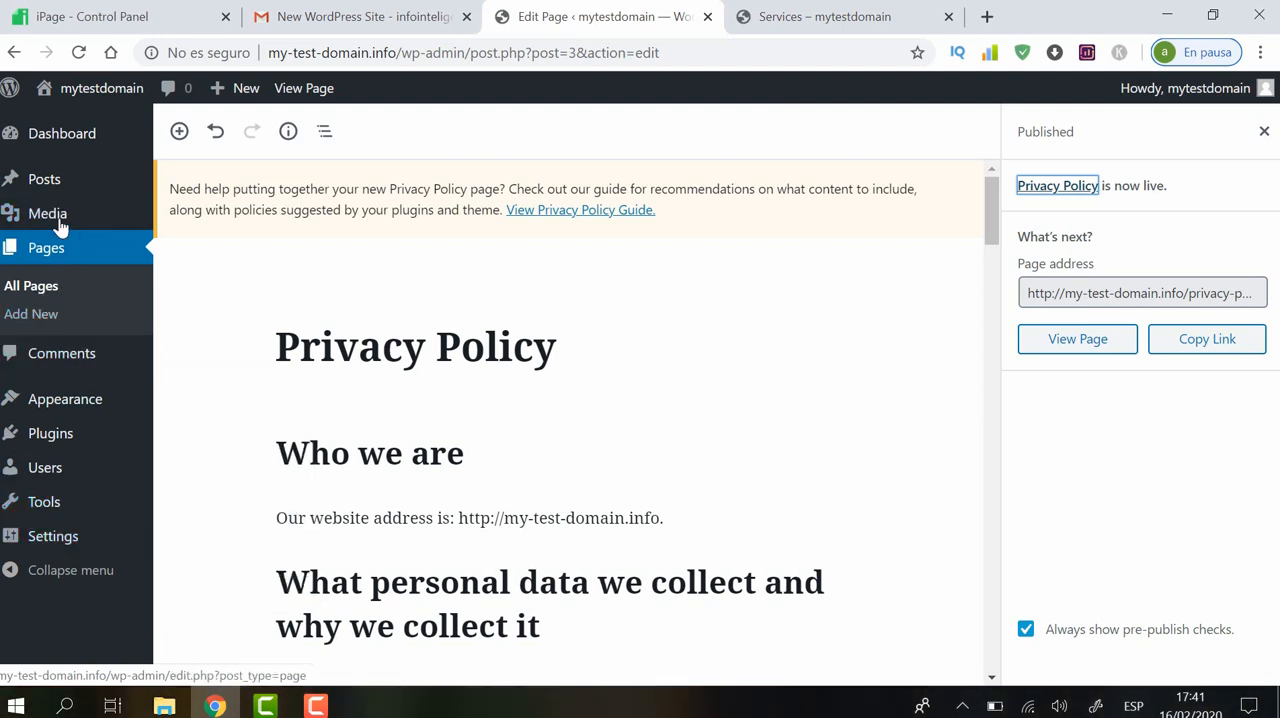
mouse_move(47, 226)
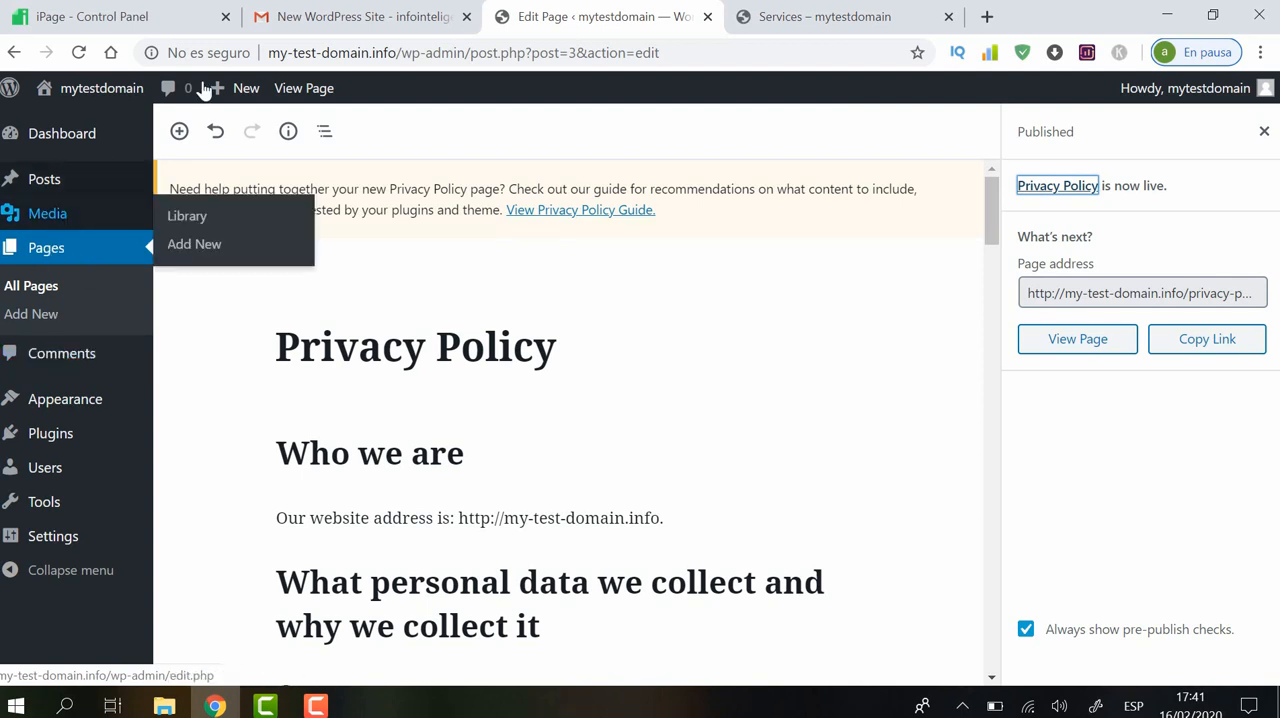
left_click(812, 12)
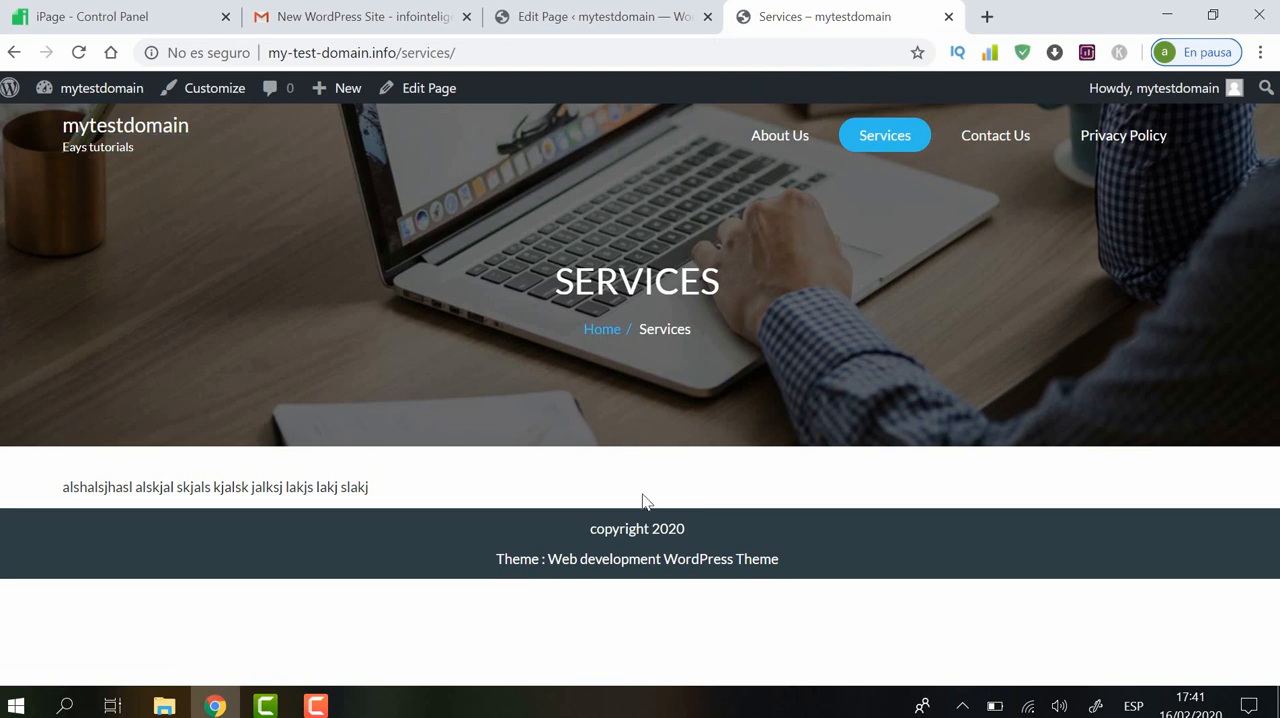
left_click(640, 14)
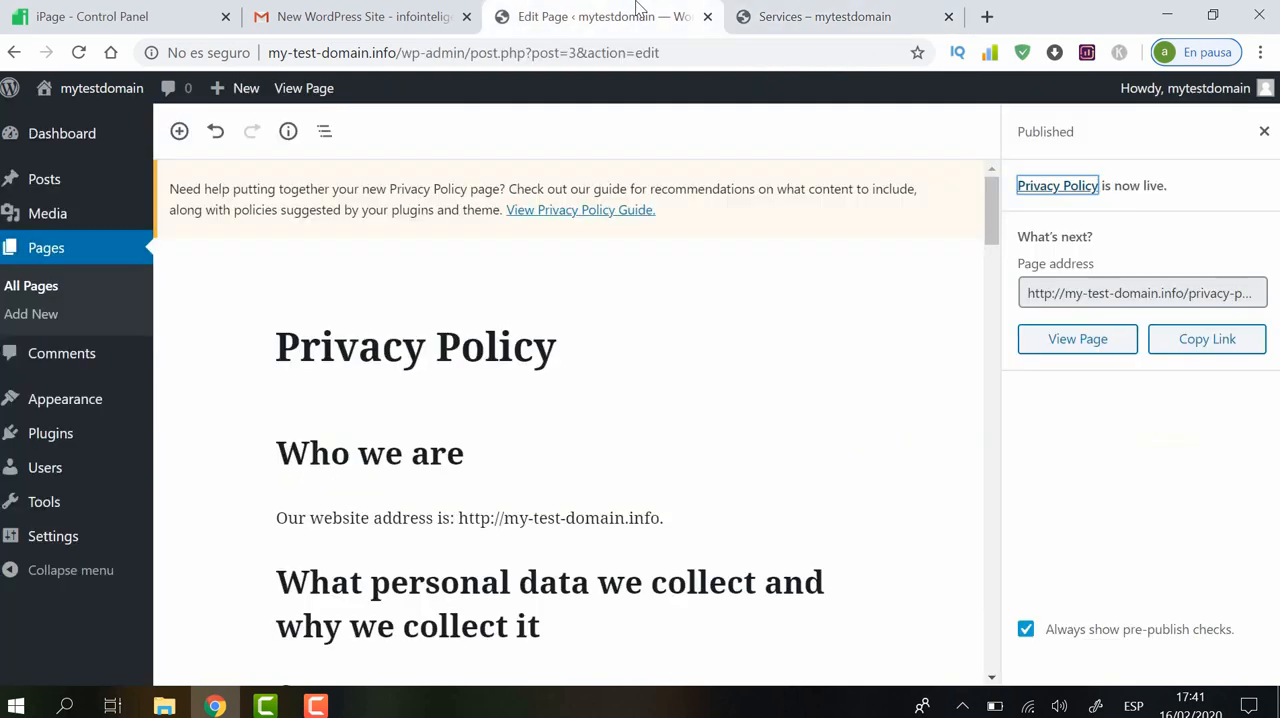
Open the About Us page for editing from the list of all pages
left_click(28, 290)
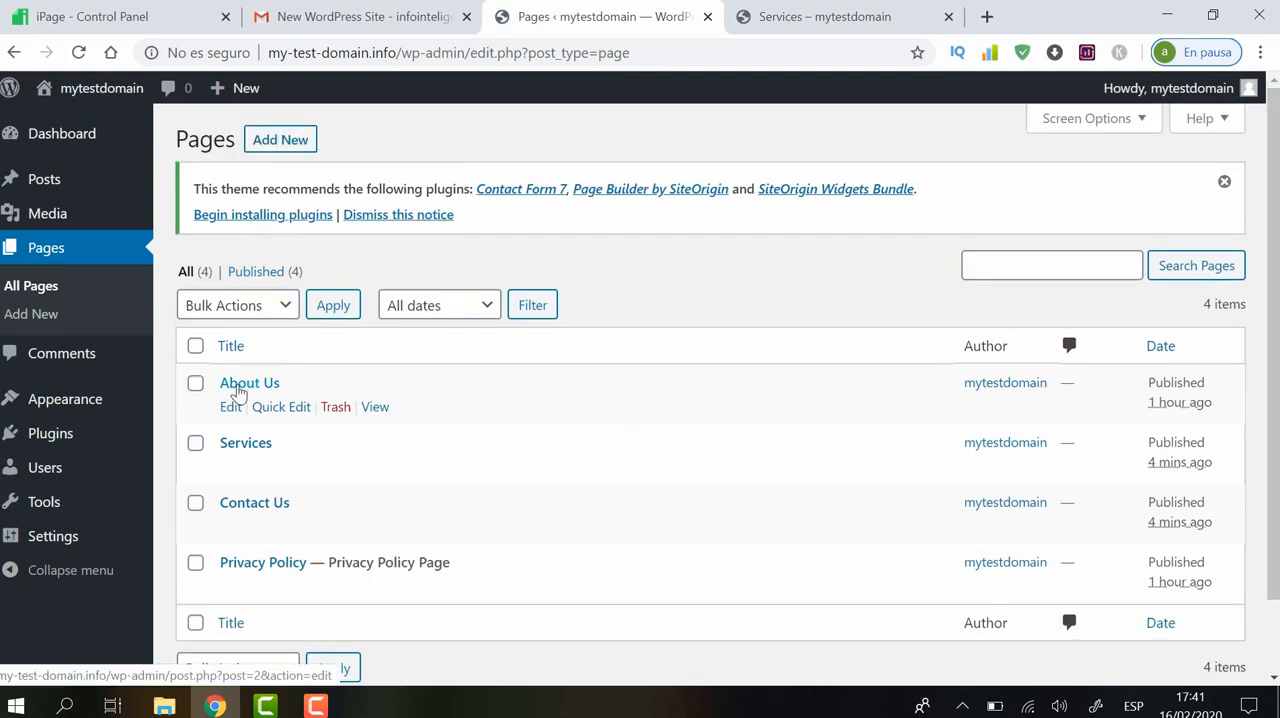
left_click(233, 408)
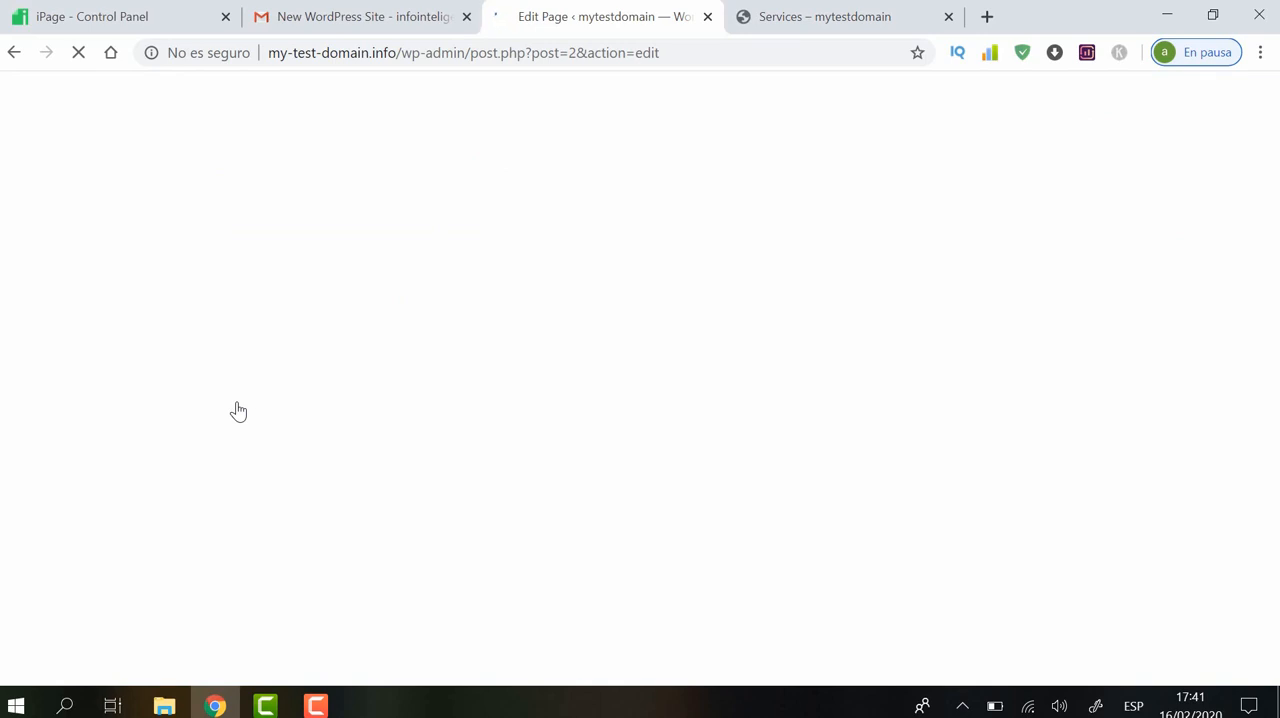
mouse_move(315, 706)
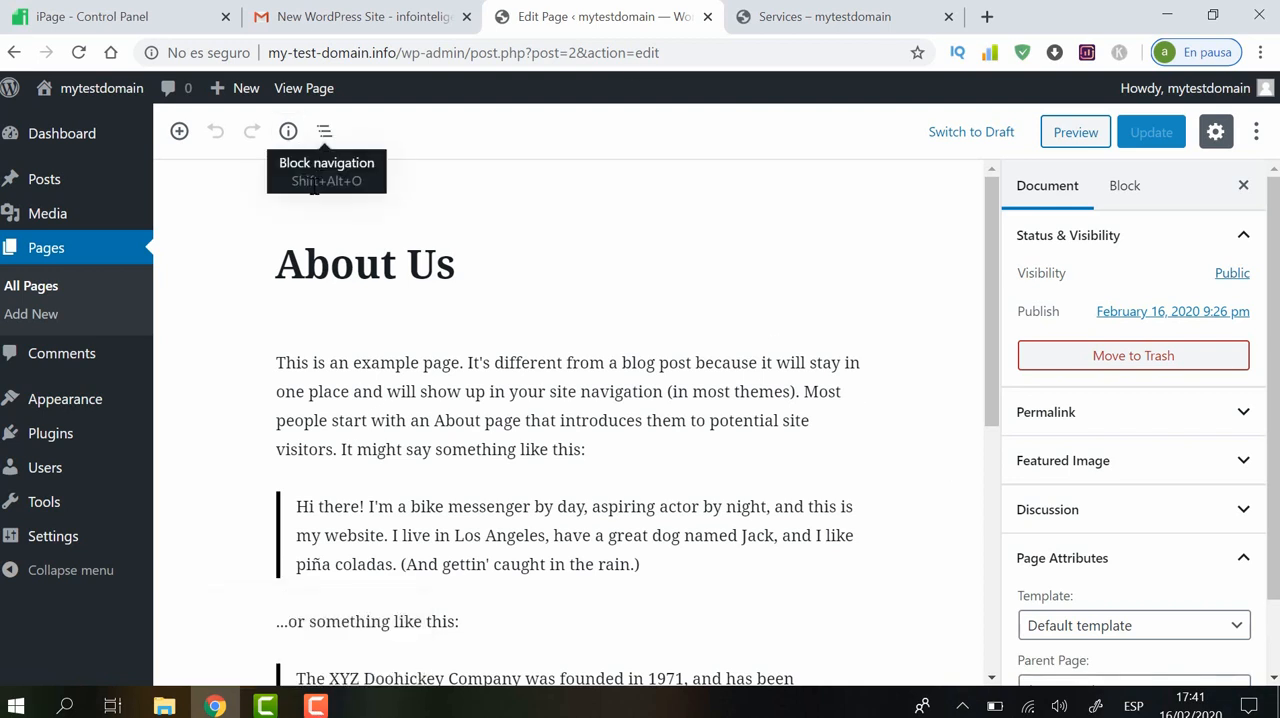
Examine the About Us page's permalink, featured image setting and sample content
left_click(291, 220)
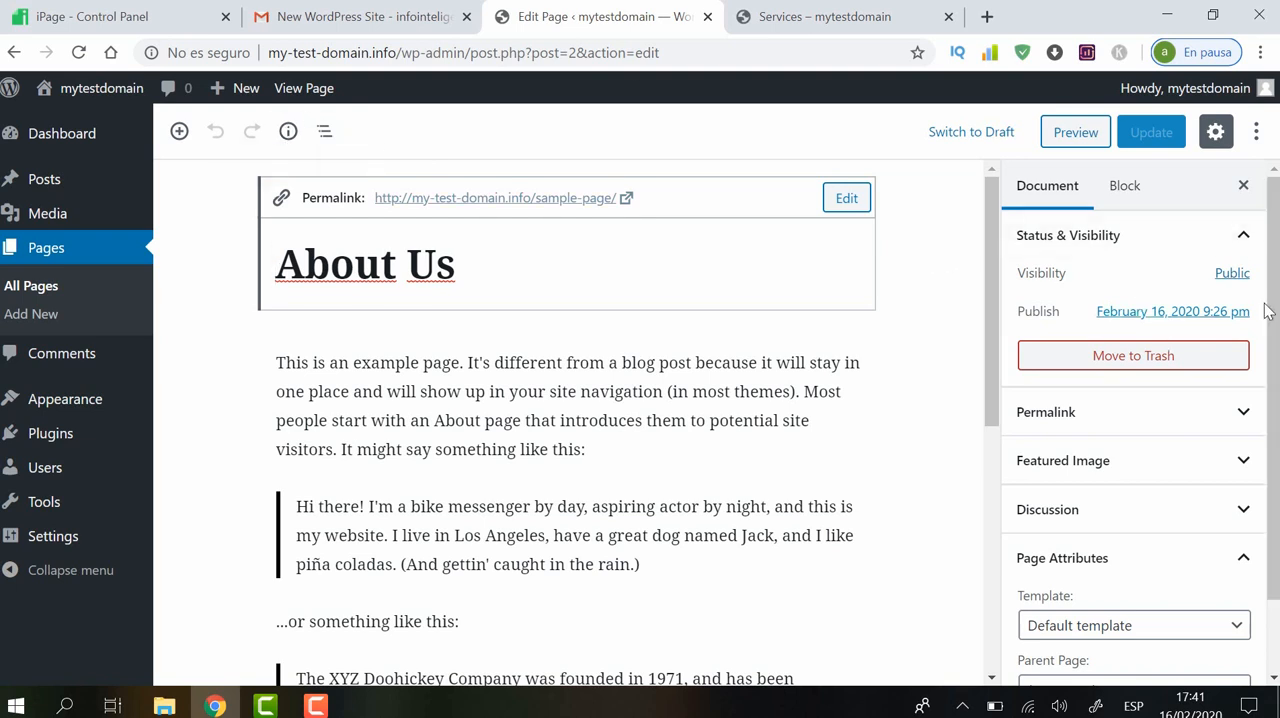
left_click(1244, 461)
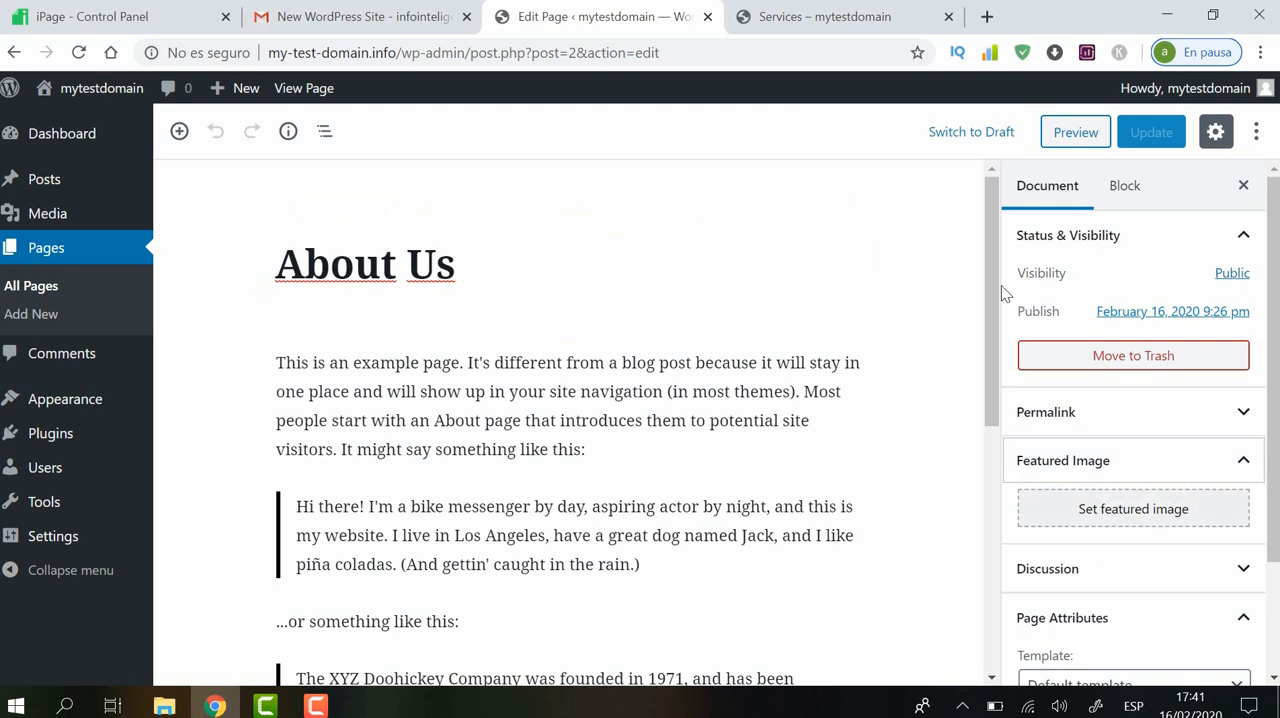
scroll(983, 435, "down", 1)
scroll(983, 435, "down", 4)
scroll(994, 347, "up", 4)
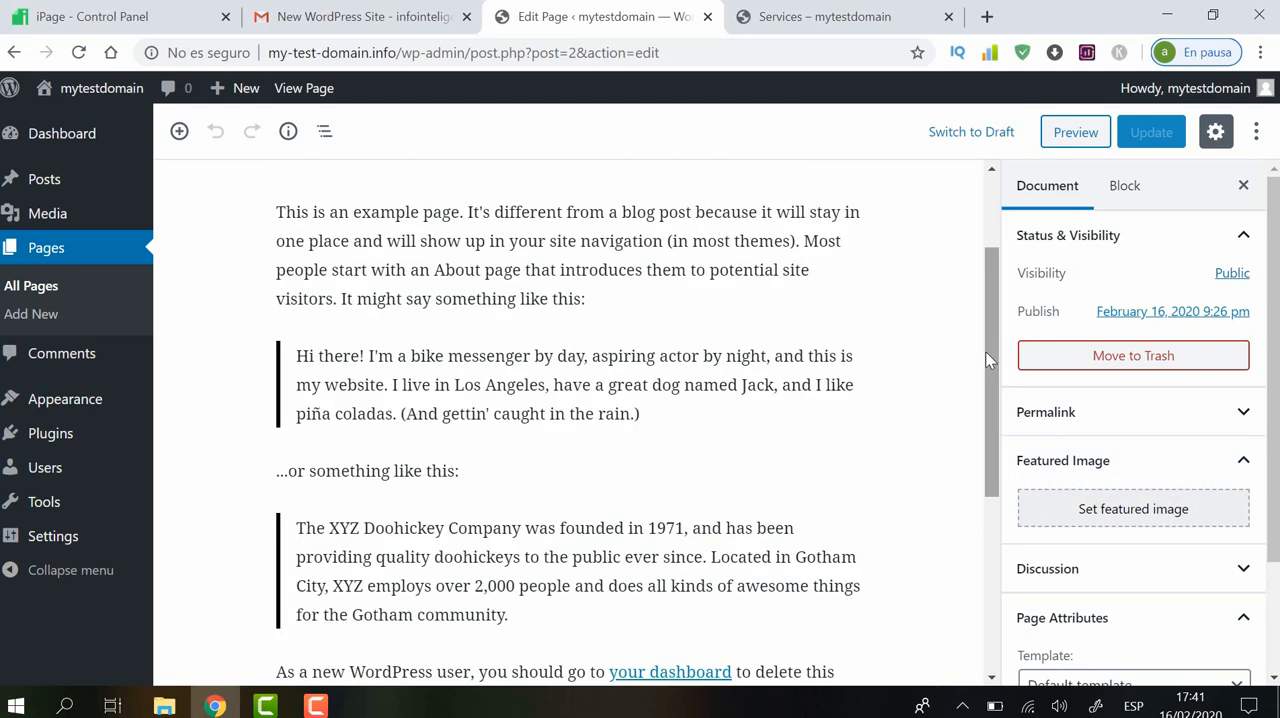
Examine the extra text formatting choices and block options for the "...or something like this:" paragraph
left_click(855, 462)
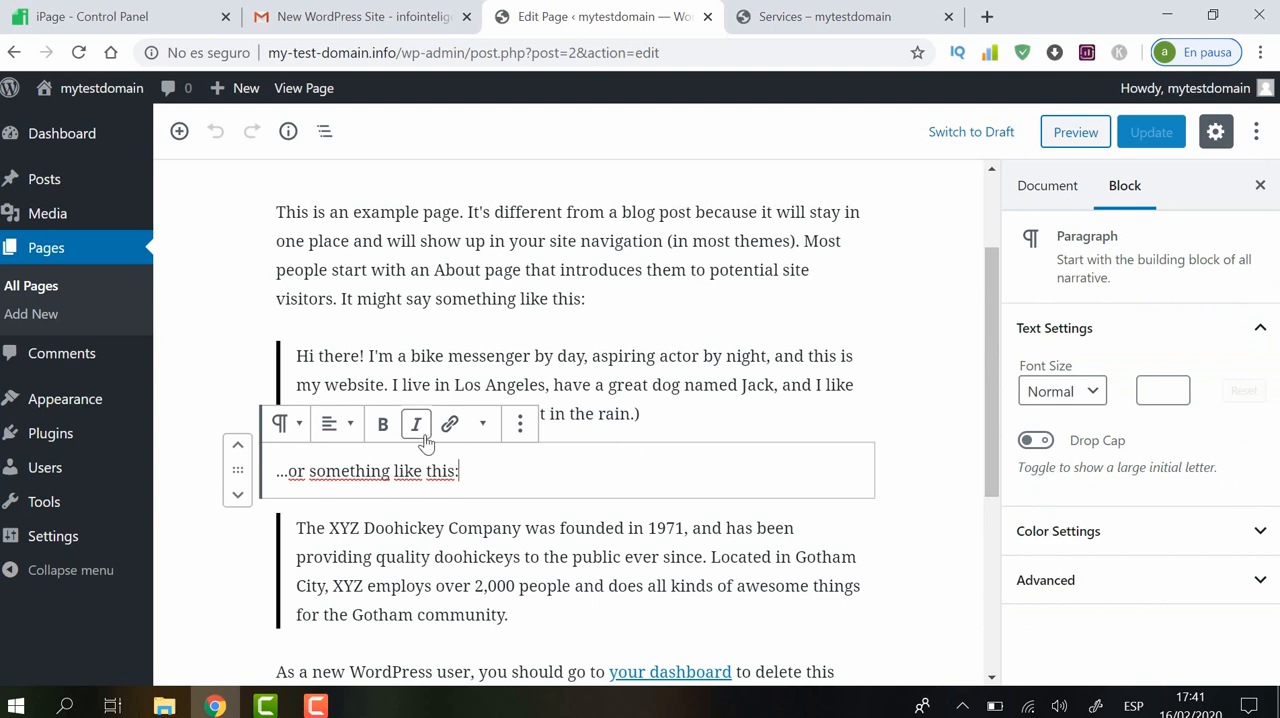
left_click(485, 425)
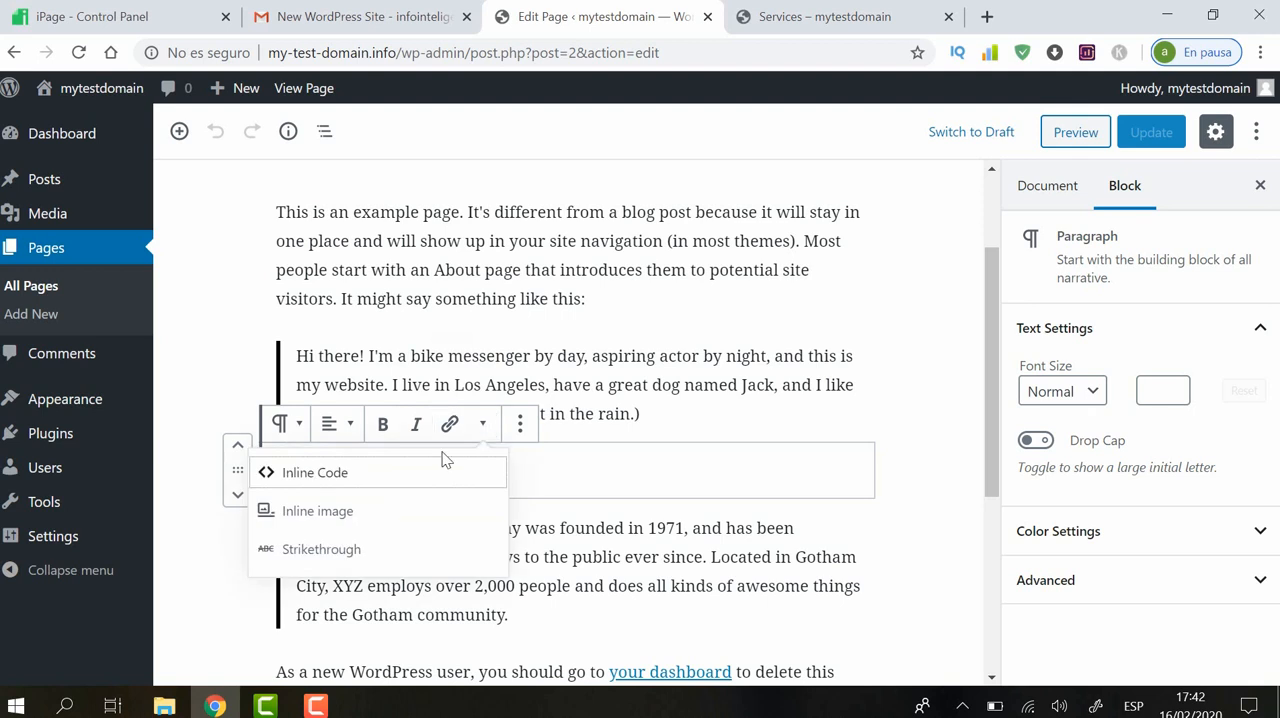
left_click(520, 425)
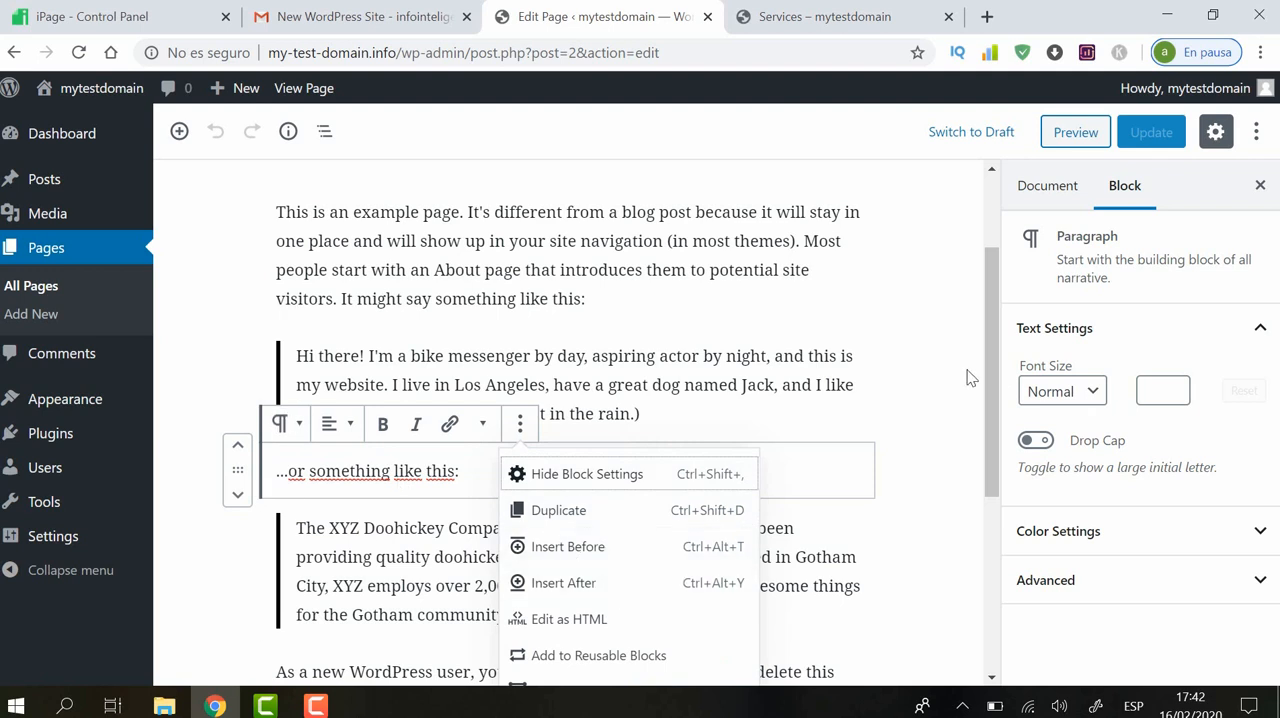
left_click(995, 377)
left_click_drag(998, 377, 1006, 250)
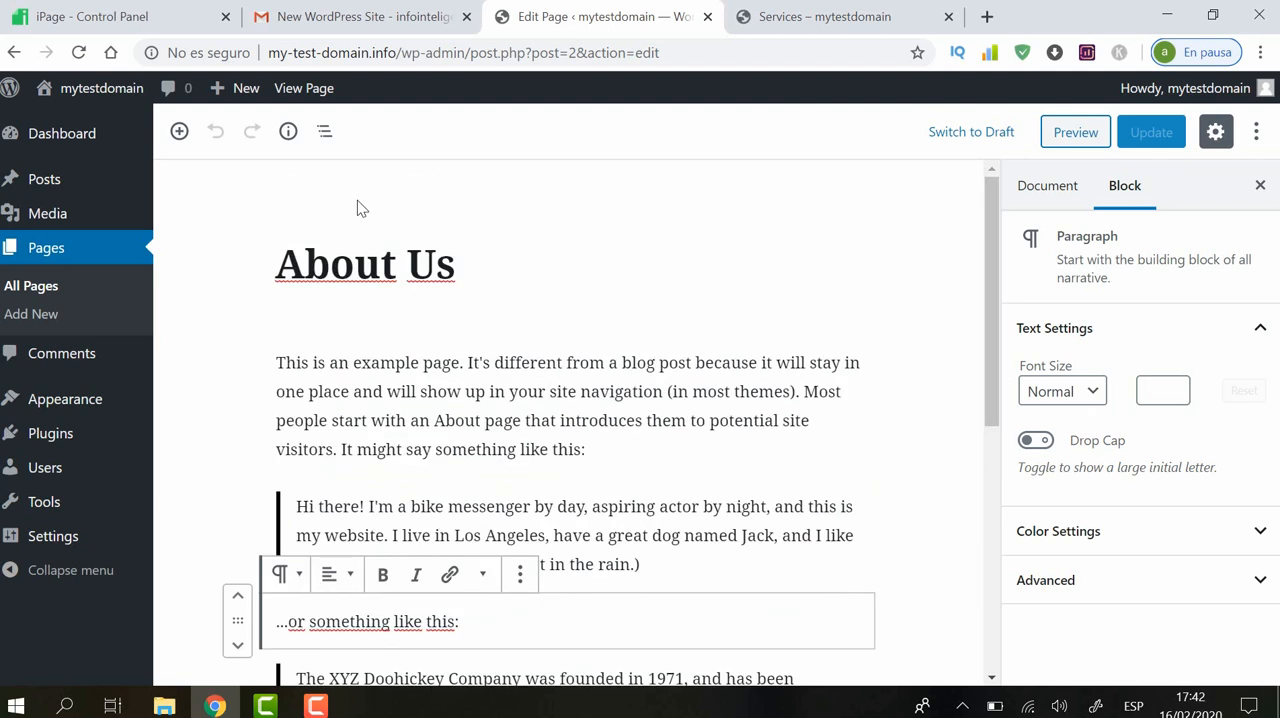
Examine the block structure of the About Us page and review its content through to the final paragraph
left_click(324, 131)
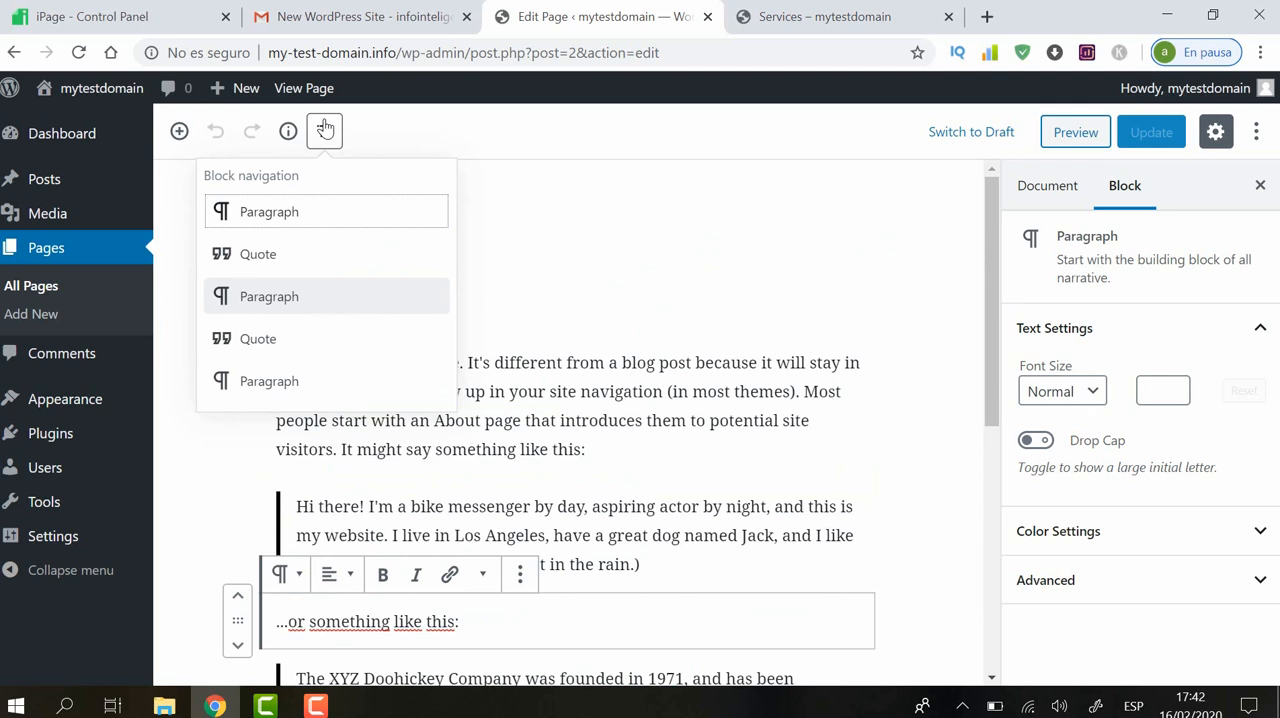
left_click(614, 212)
left_click_drag(993, 300, 997, 553)
scroll(997, 553, "up", 1)
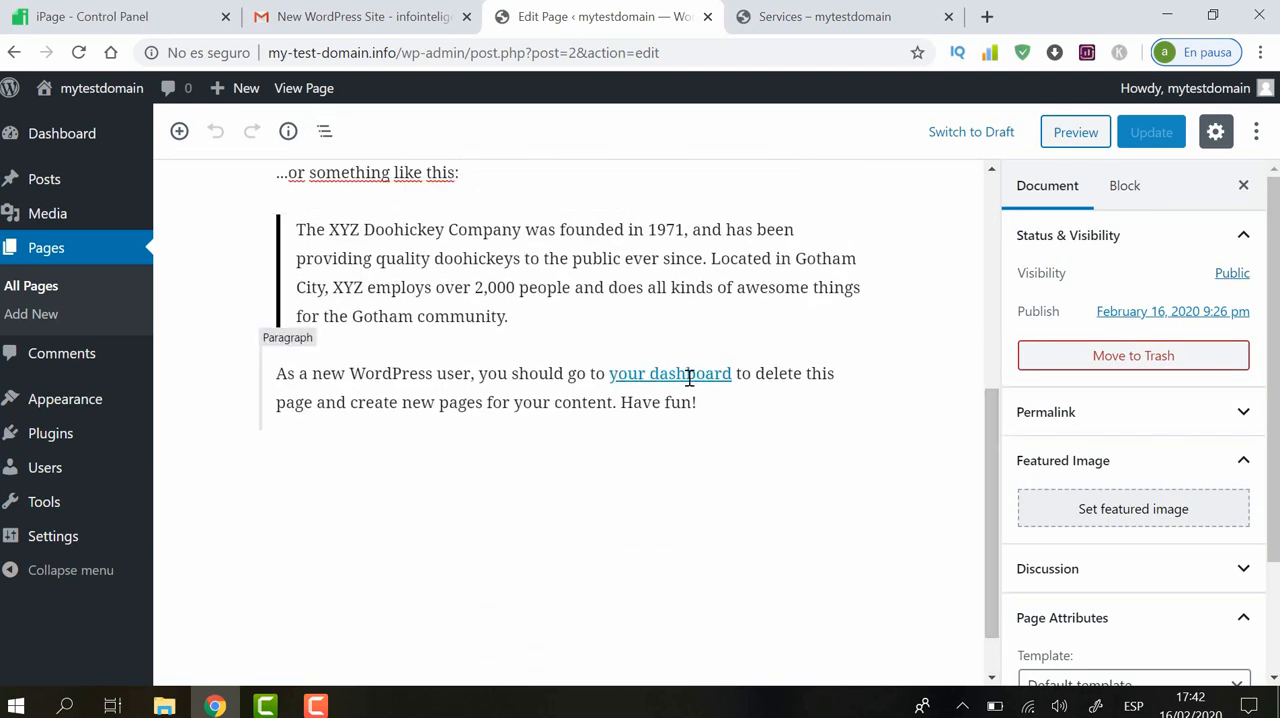
left_click_drag(1001, 481, 1001, 323)
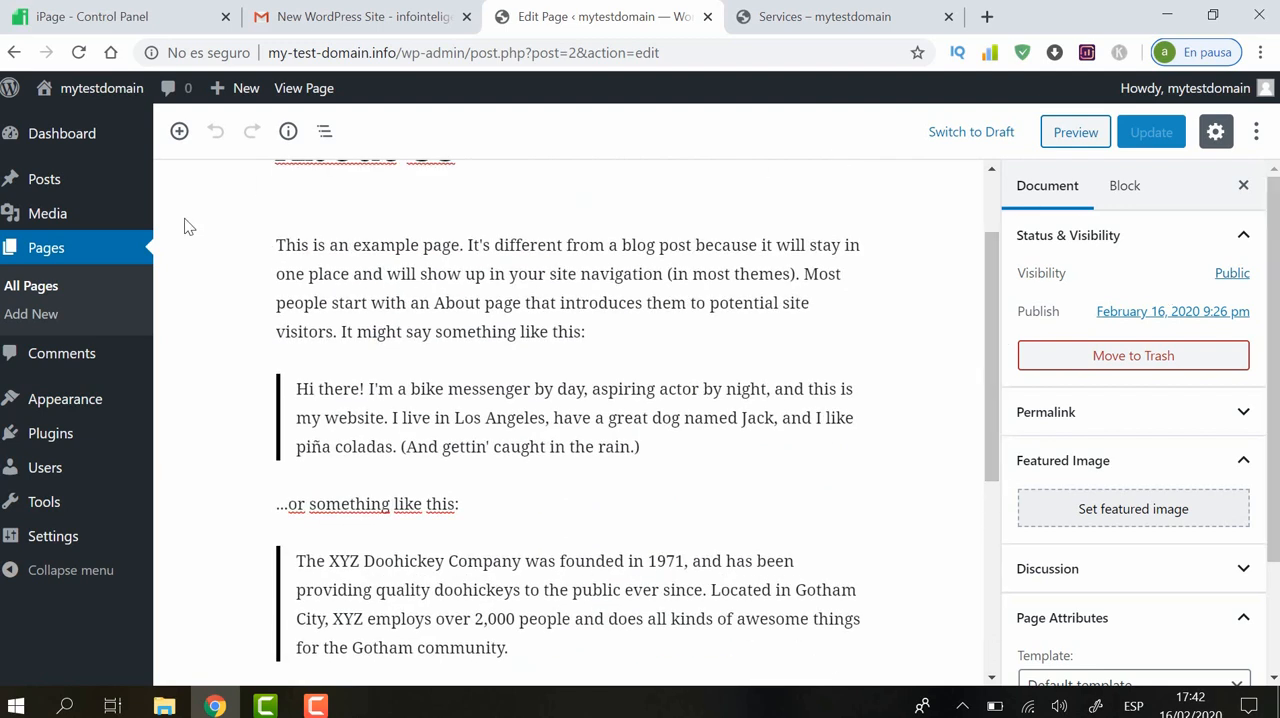
mouse_move(44, 217)
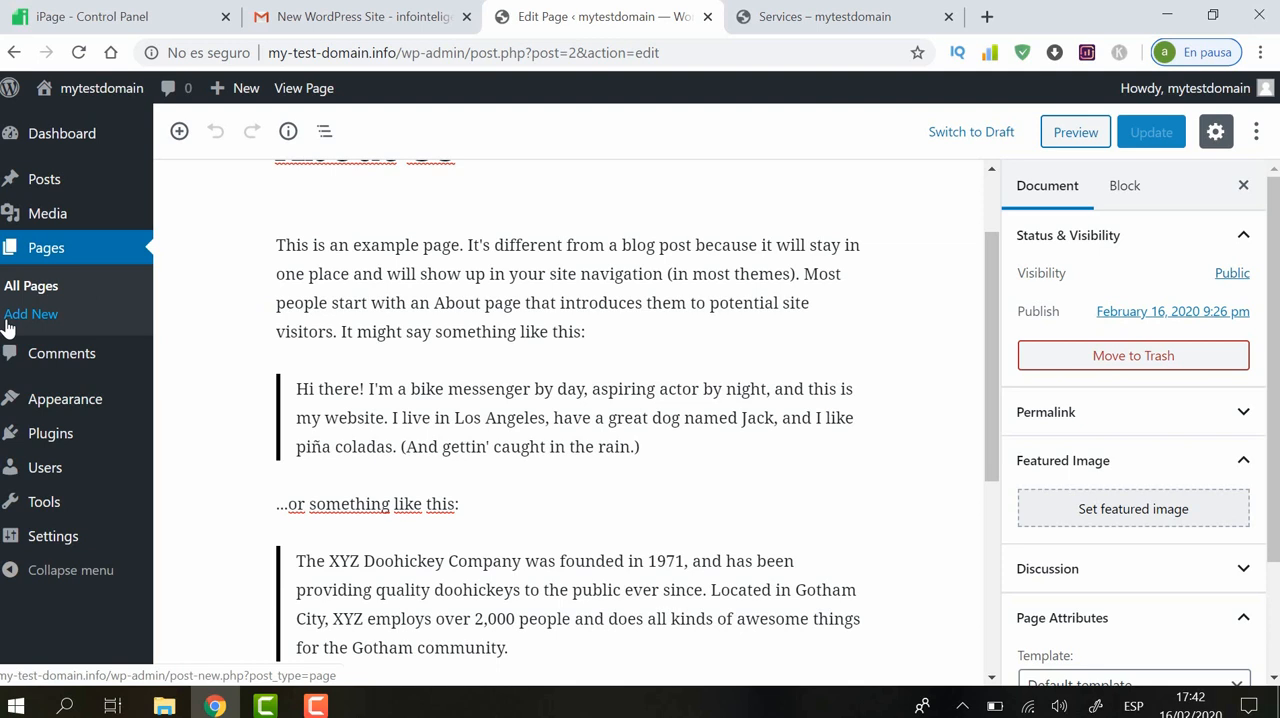
left_click_drag(989, 340, 973, 199)
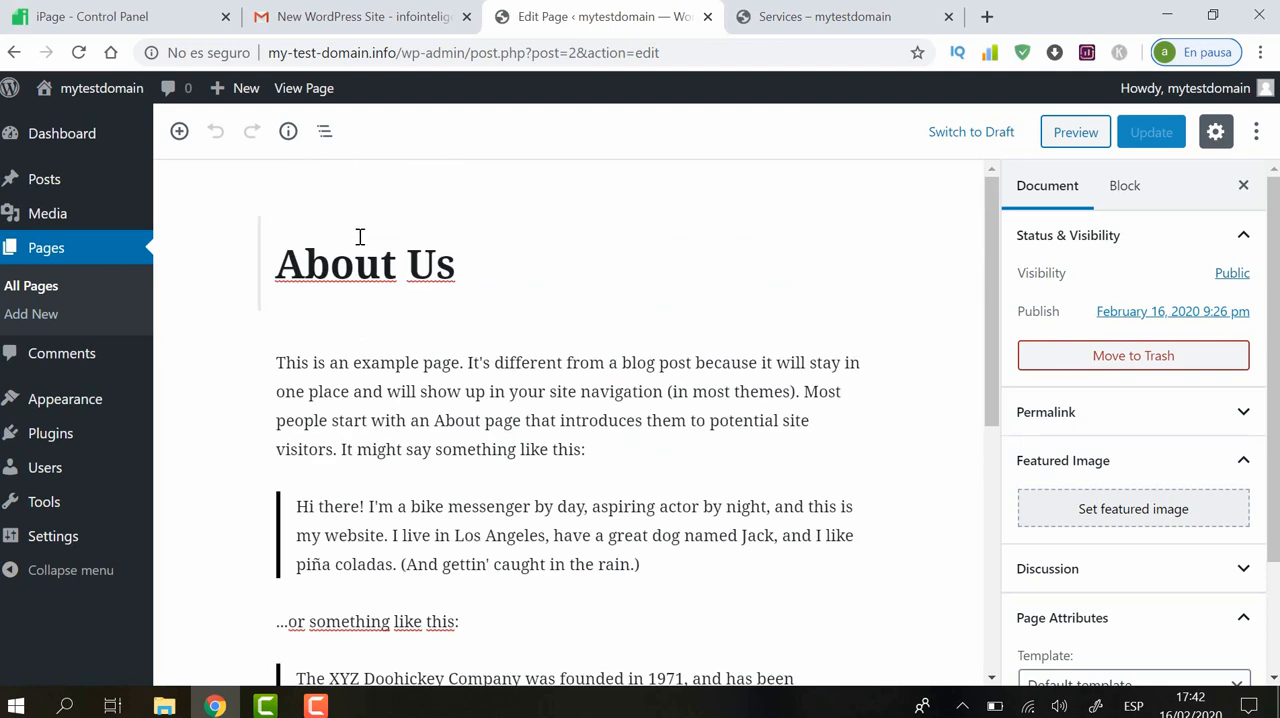